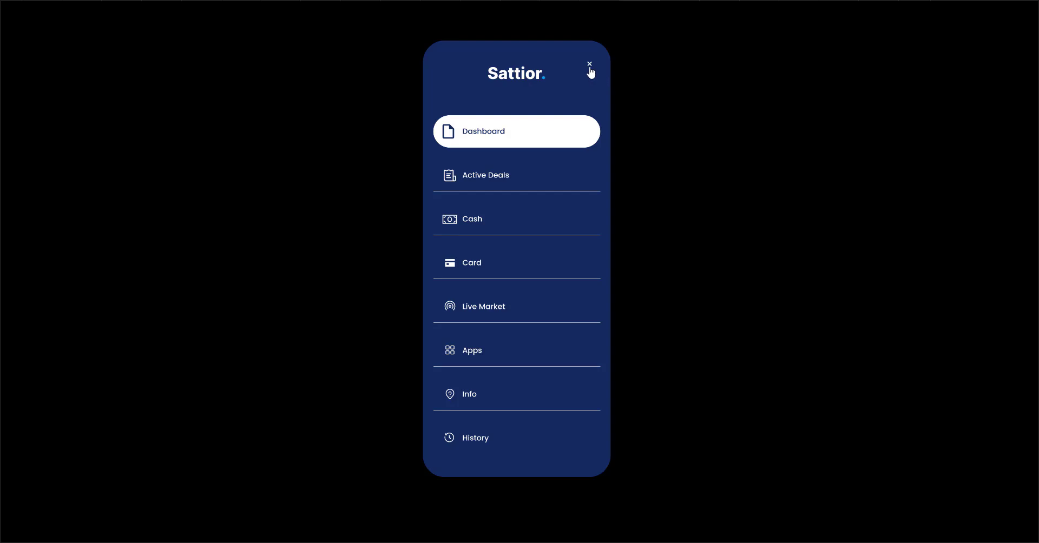
click(589, 68)
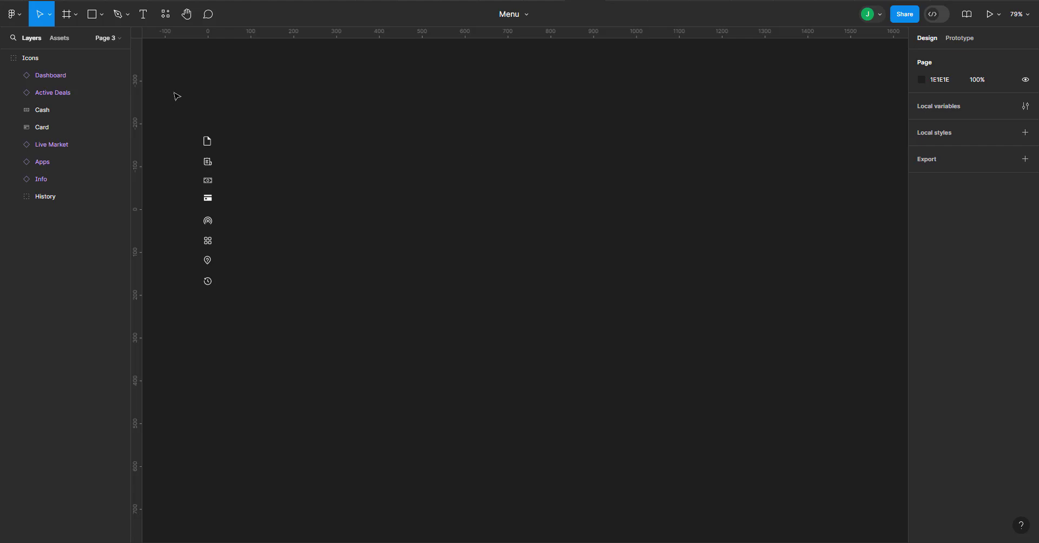
Step: Create a frame to the right of the icons, 293 wide and about 577 high
click(64, 16)
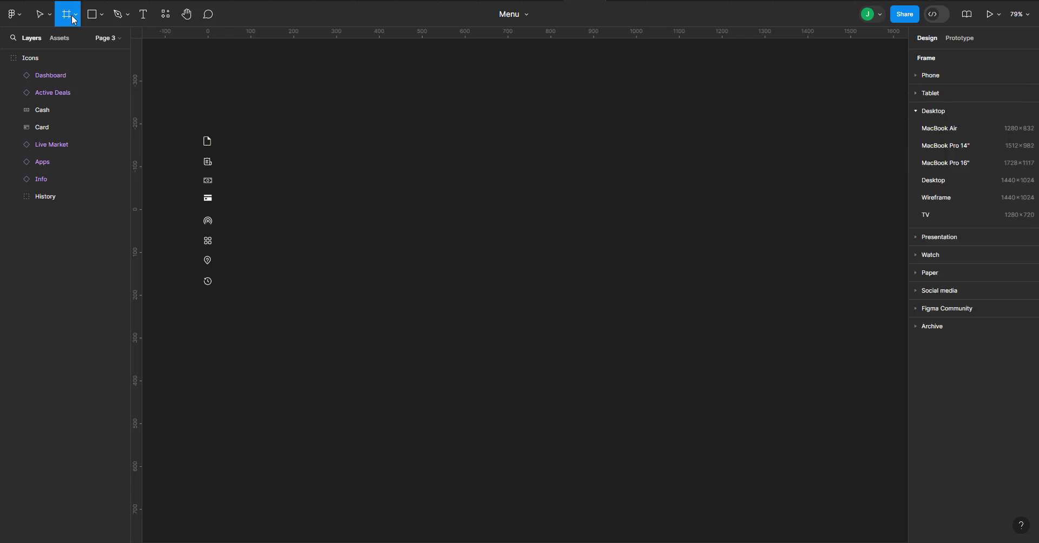
click(512, 152)
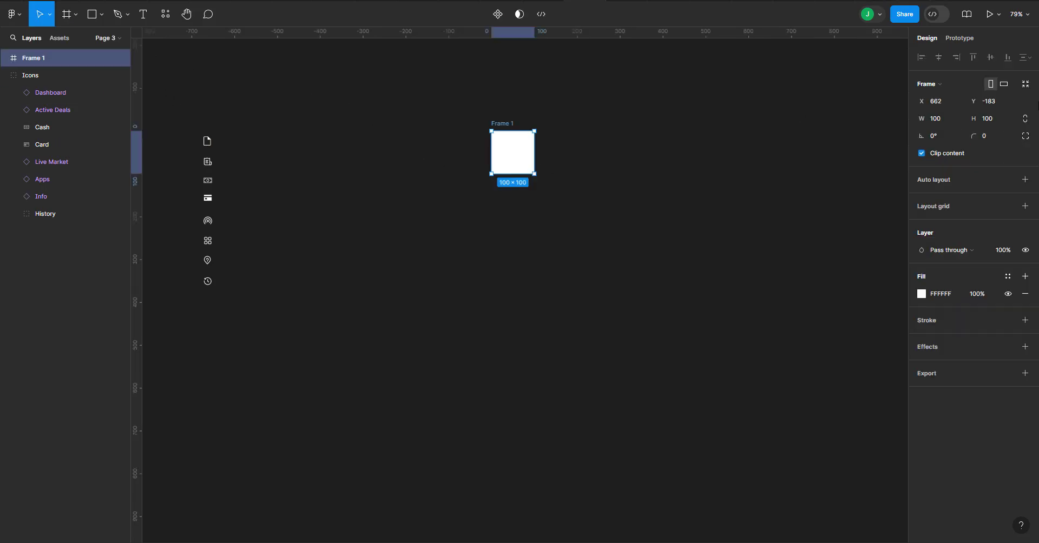
click(938, 122)
text(293)
key(Return)
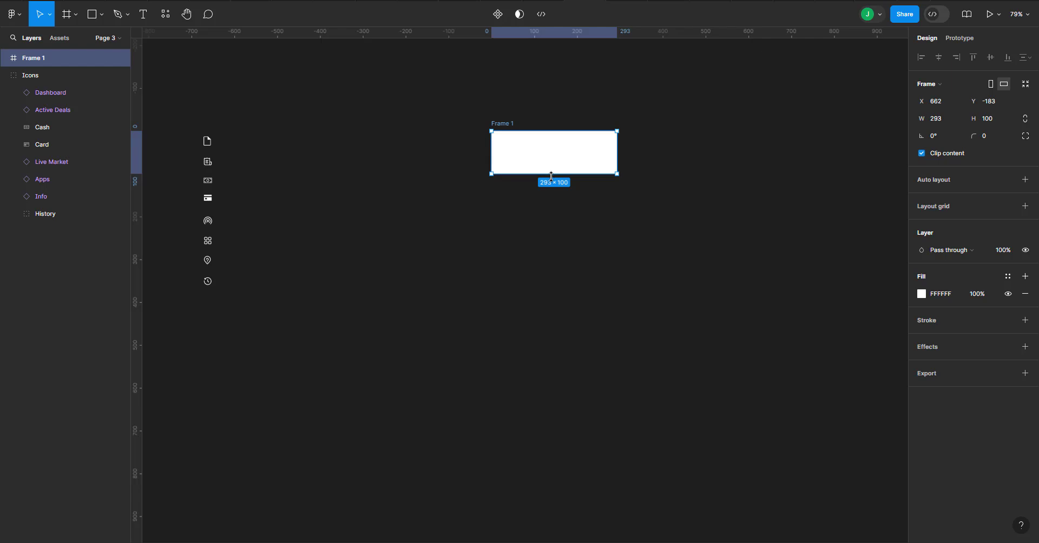
drag(552, 175, 568, 375)
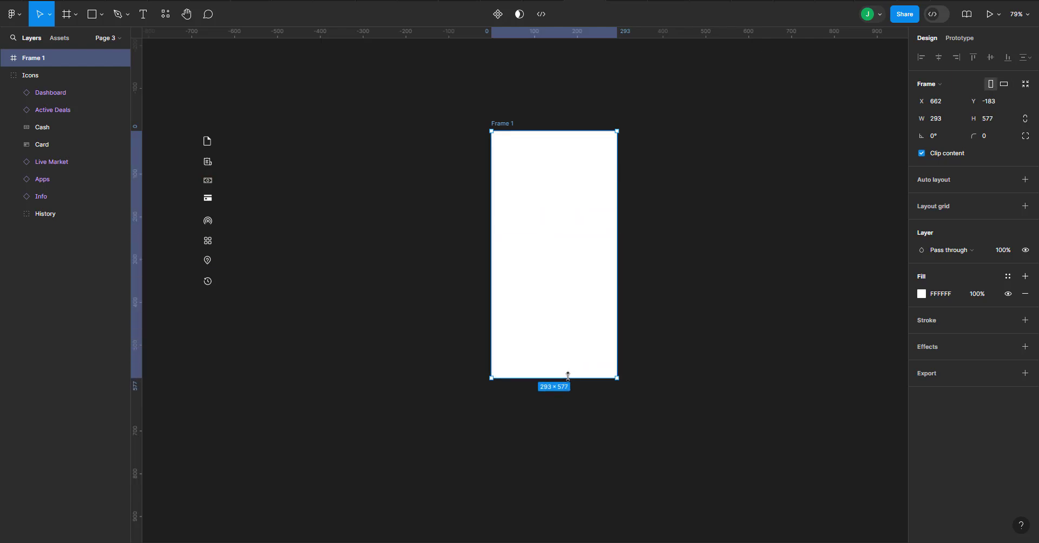
Step: Add auto layout to the frame and wrap it in a second, outer auto layout frame
key(shift+a)
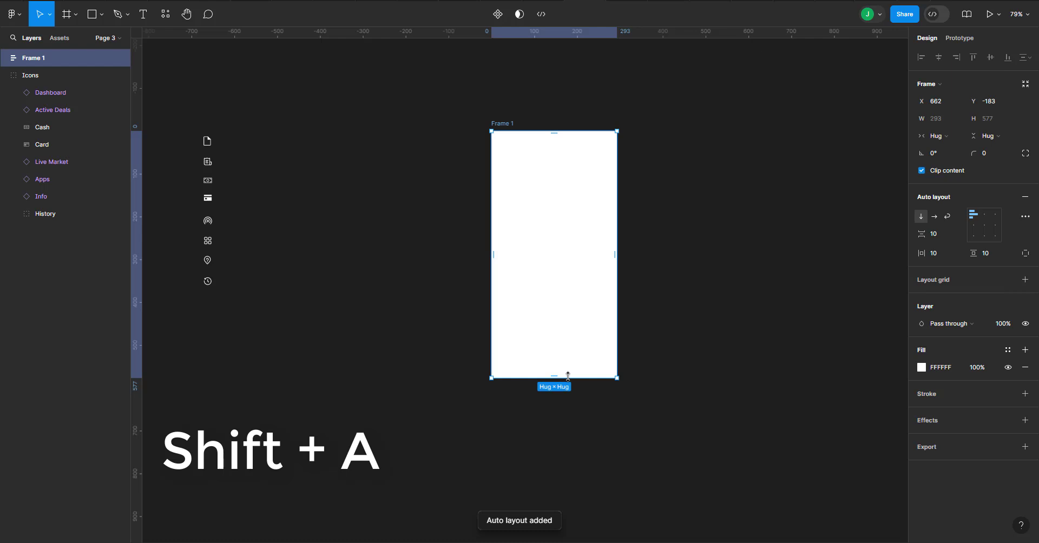
key(shift+a)
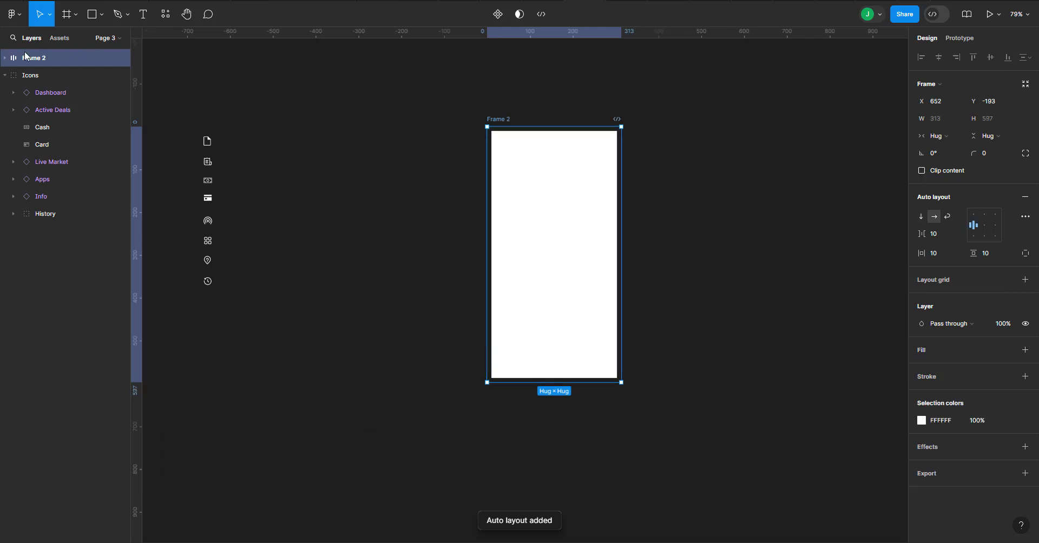
click(6, 59)
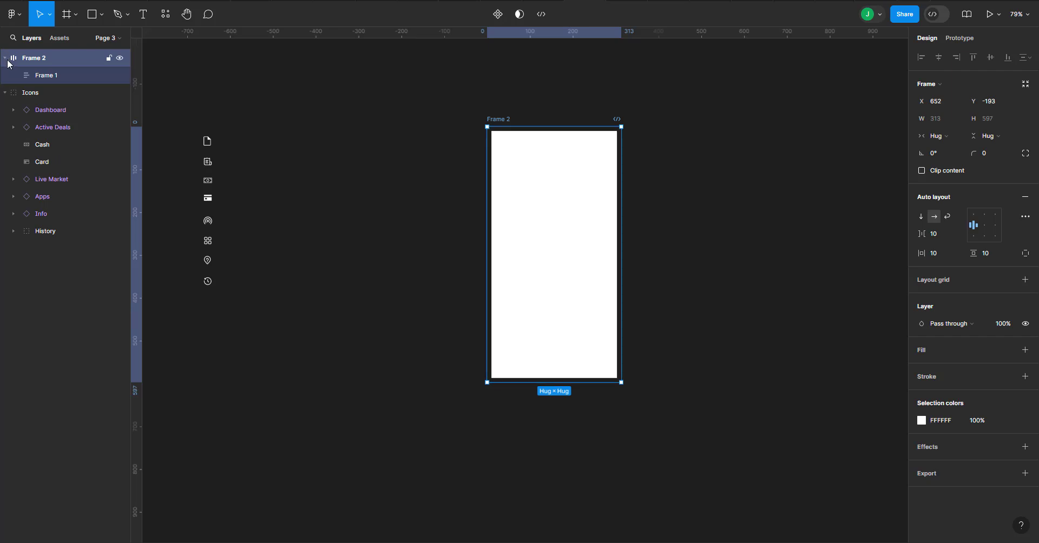
Step: Rename the inner frame as iTEM
double_click(44, 77)
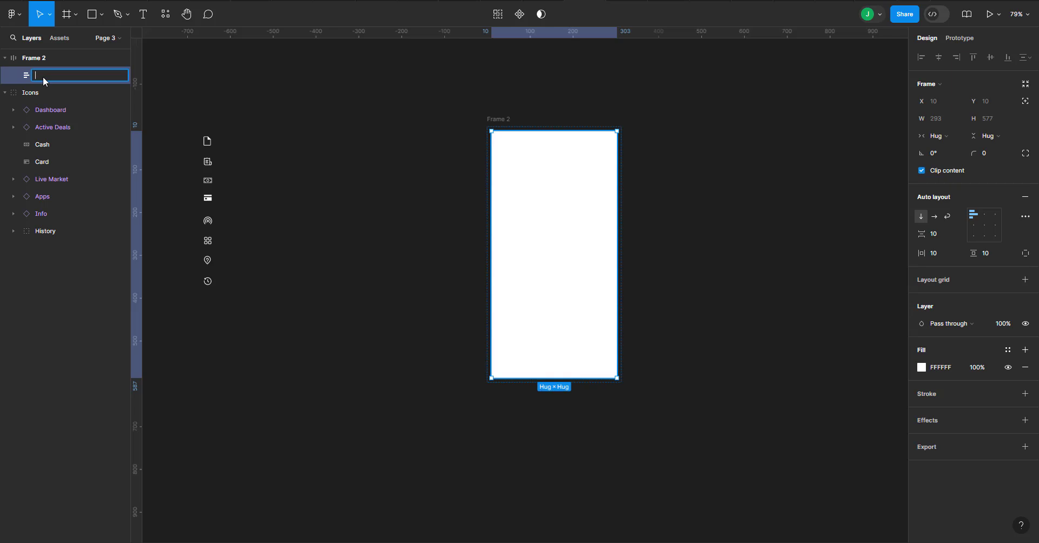
text(iTEM)
key(Return)
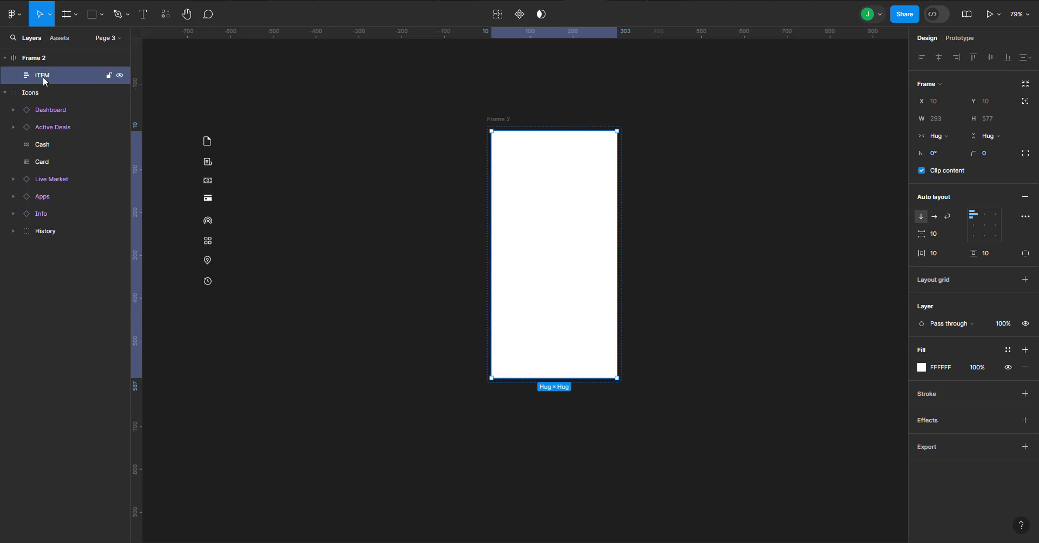
Step: Wrap the iTEM frame in another auto layout frame and name that frame item
key(shift+a)
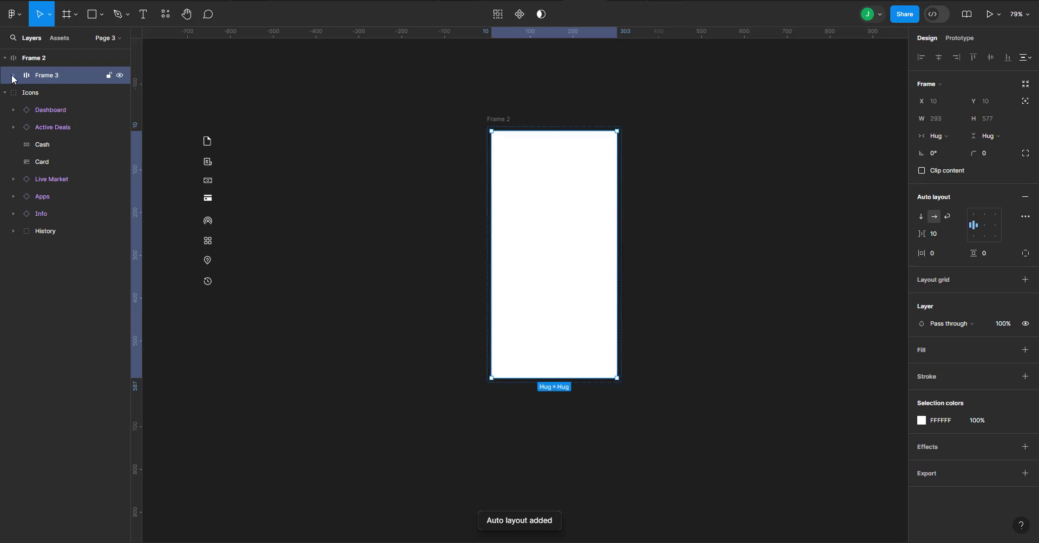
click(12, 75)
double_click(47, 76)
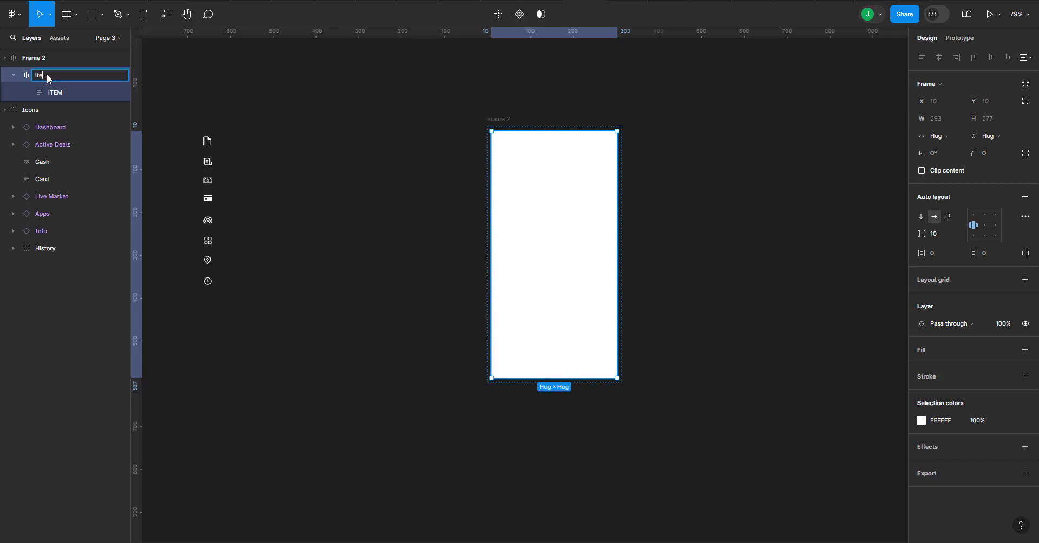
text(item)
key(Return)
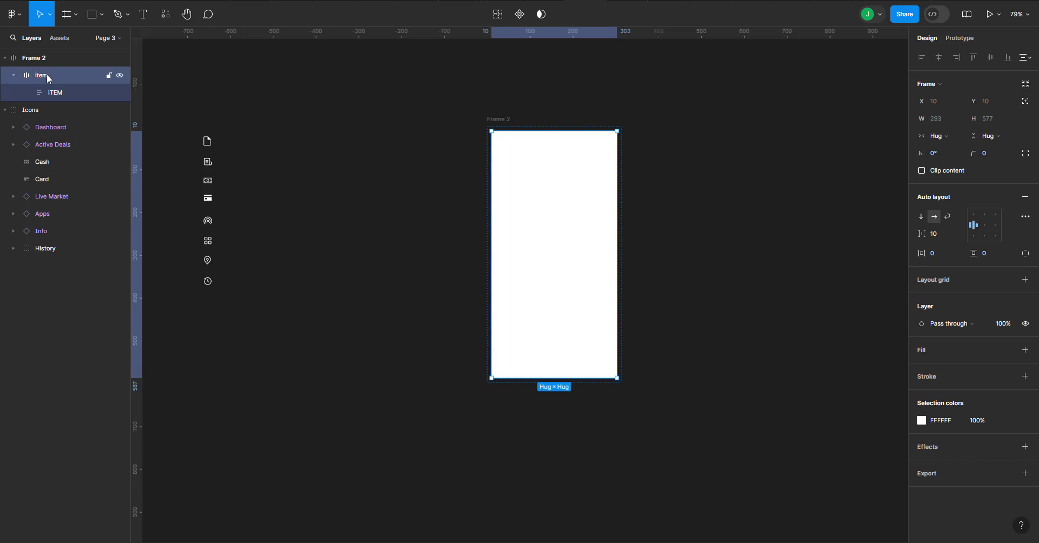
Step: Wrap the item frame in one more auto layout frame and name it Items
key(shift+a)
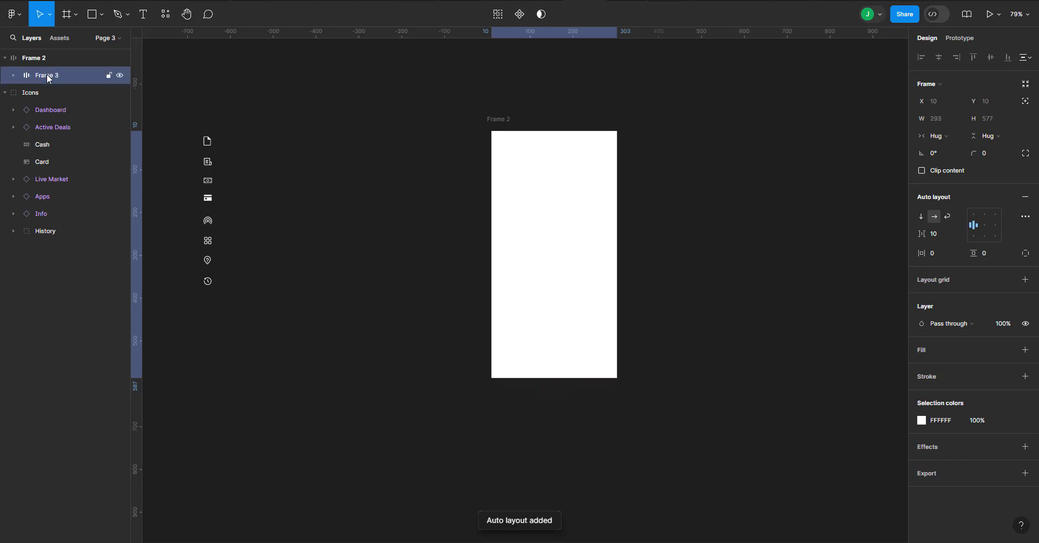
click(13, 75)
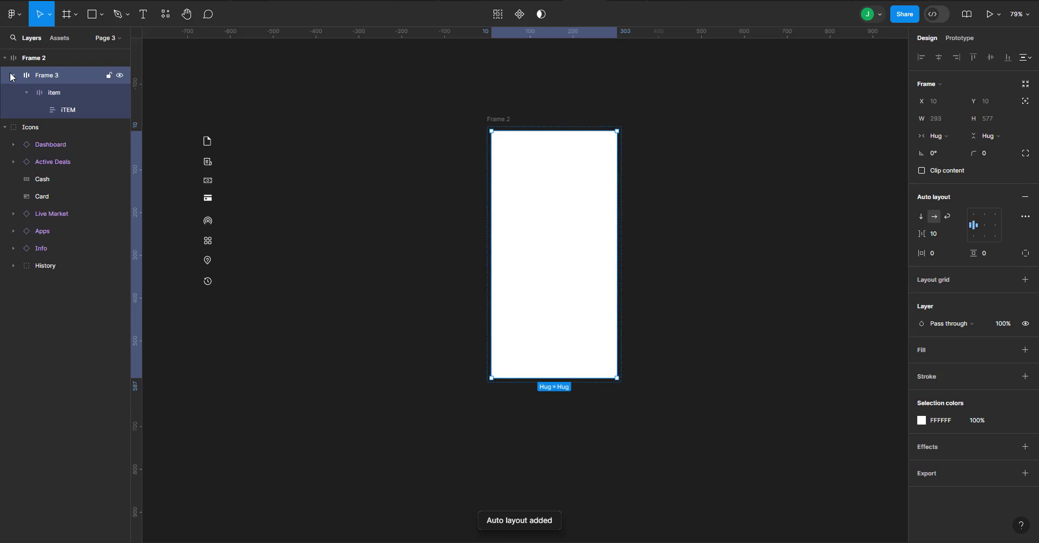
double_click(39, 77)
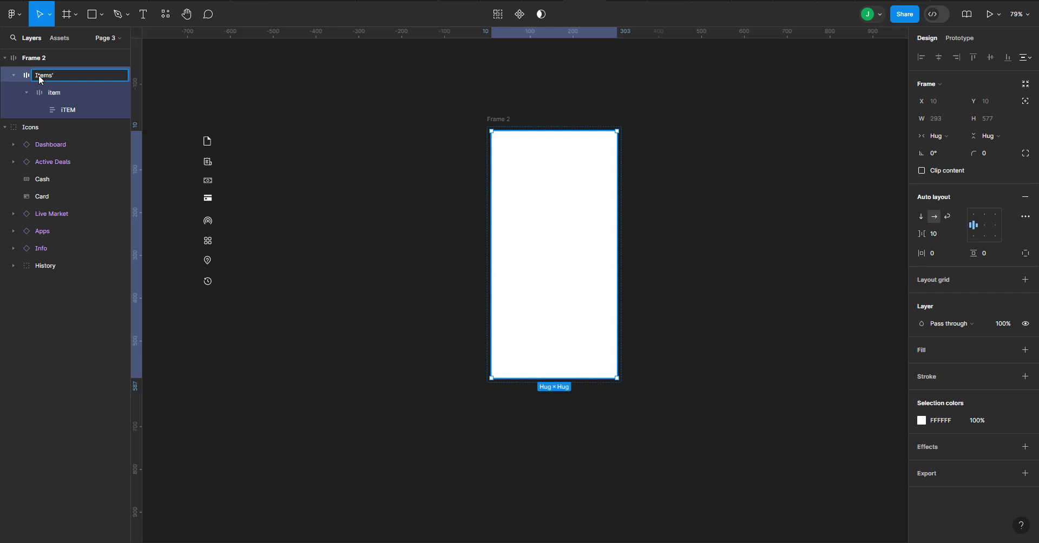
key(Return)
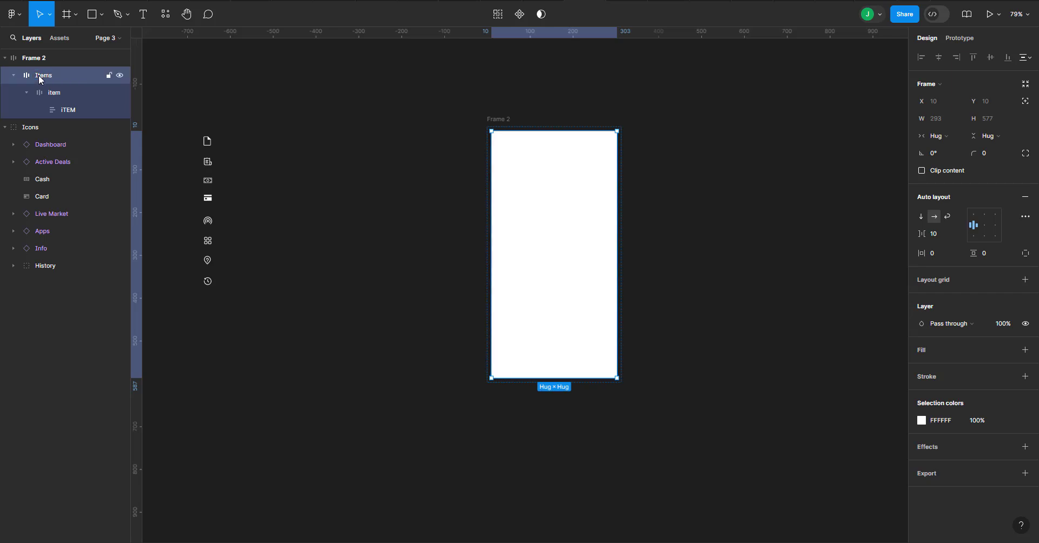
Step: Change the white selection color of the outermost frame to 152A60
click(64, 107)
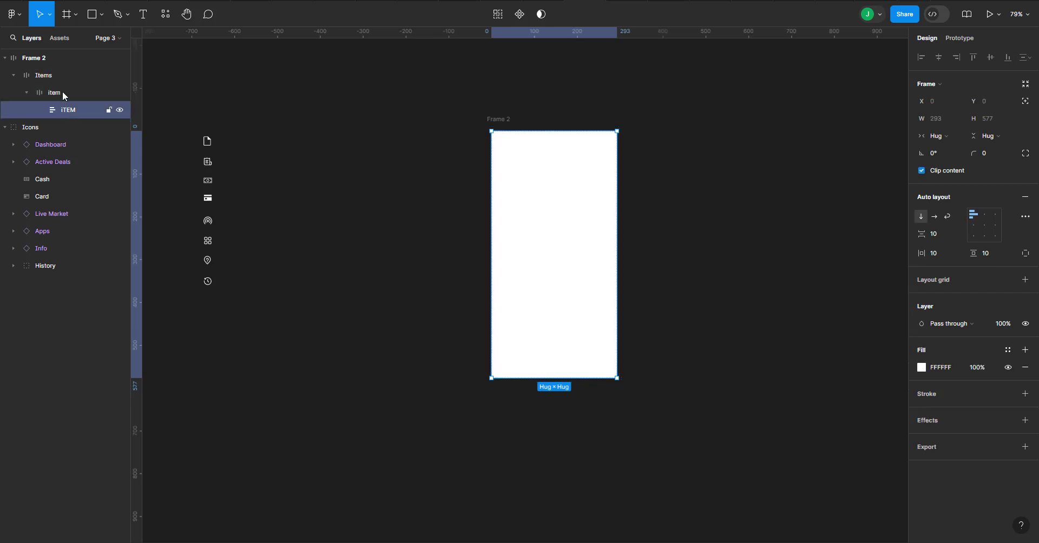
click(57, 63)
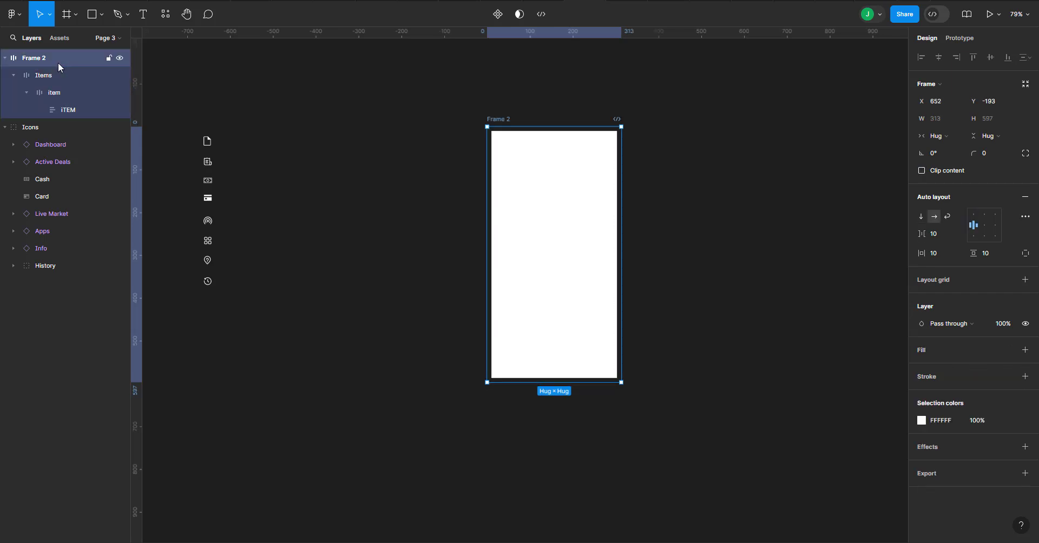
click(921, 420)
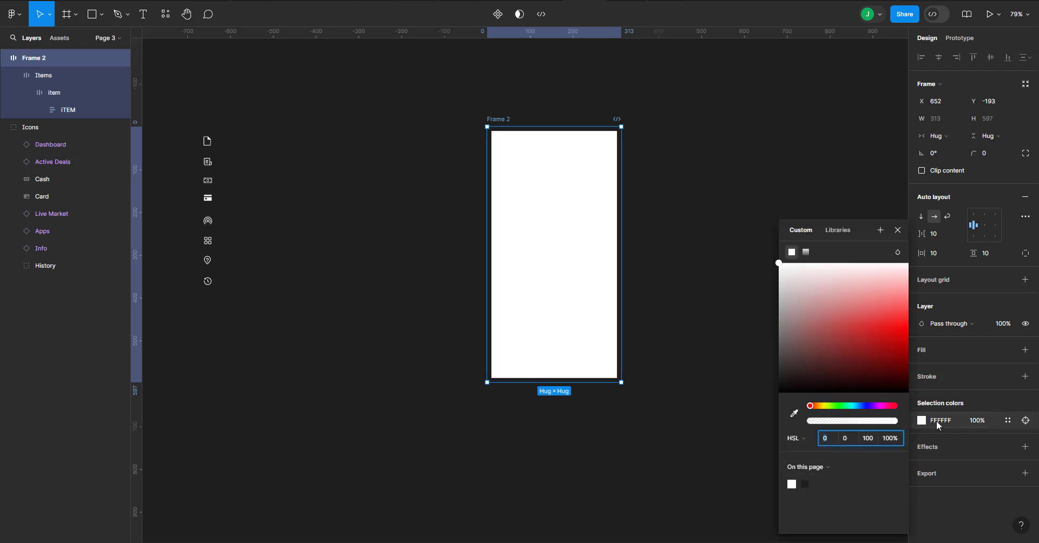
click(936, 420)
text(152A6)
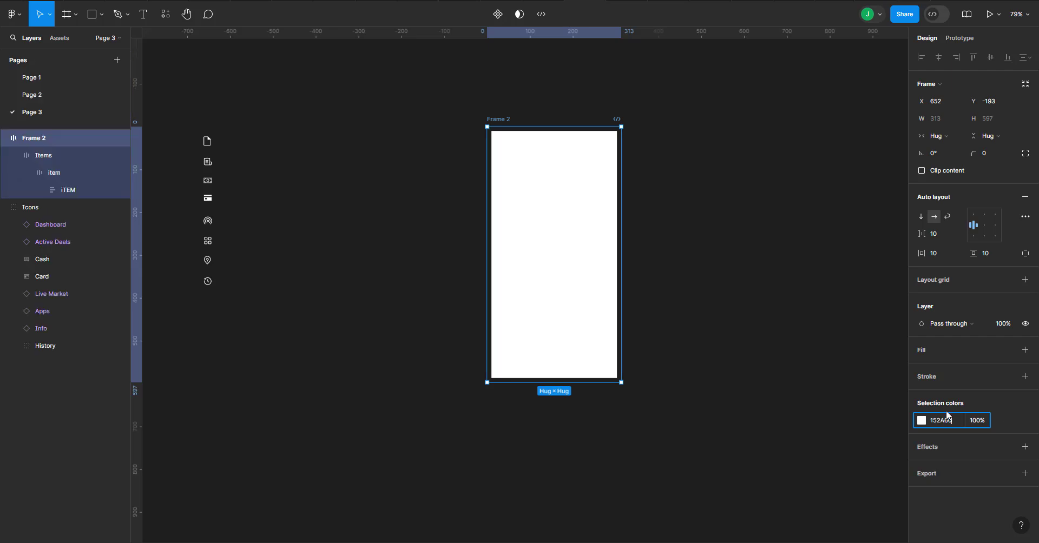
key(Return)
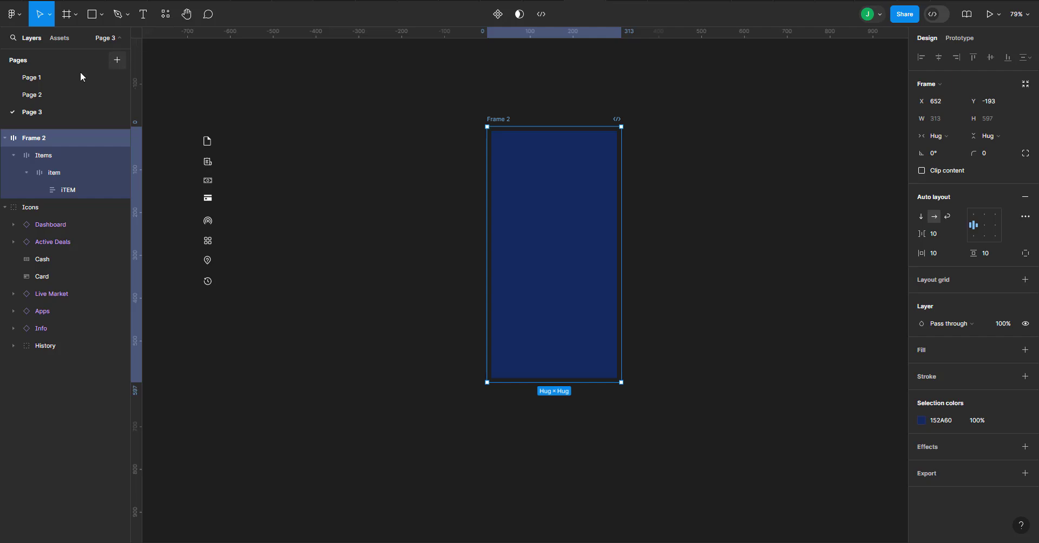
click(111, 39)
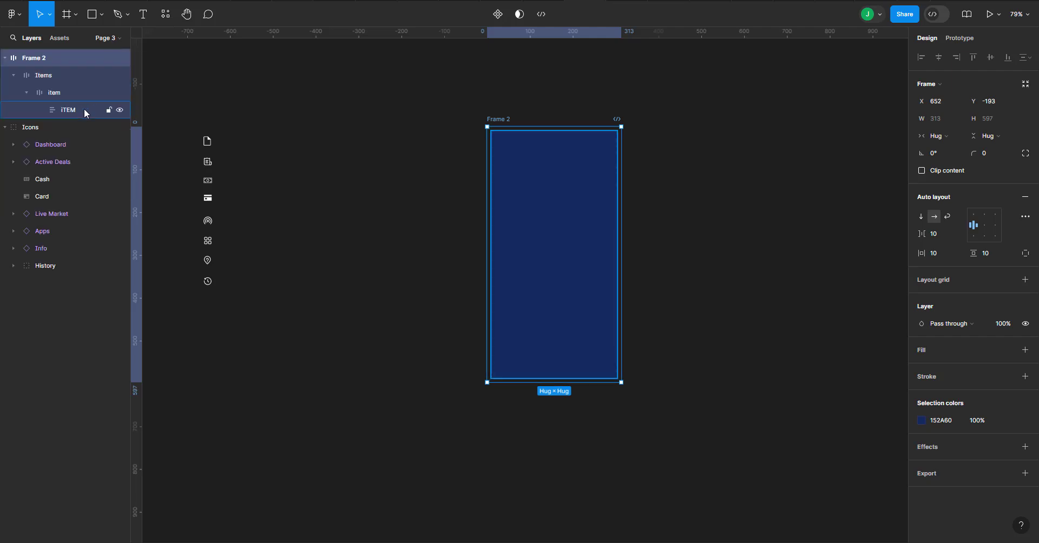
Step: Move the Dashboard icon out of the Icons group into the innermost iTEM frame
click(83, 108)
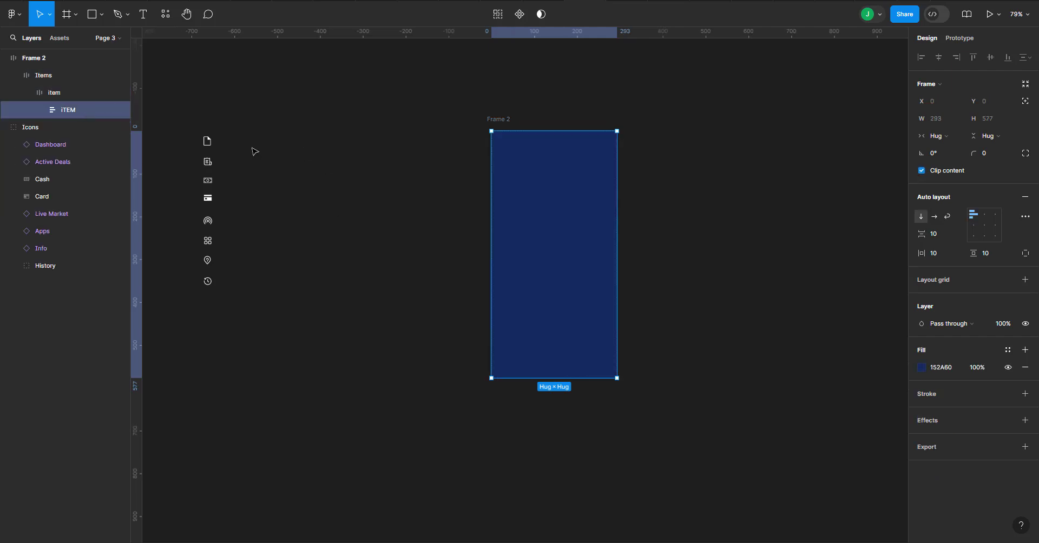
click(84, 146)
drag(83, 145, 82, 109)
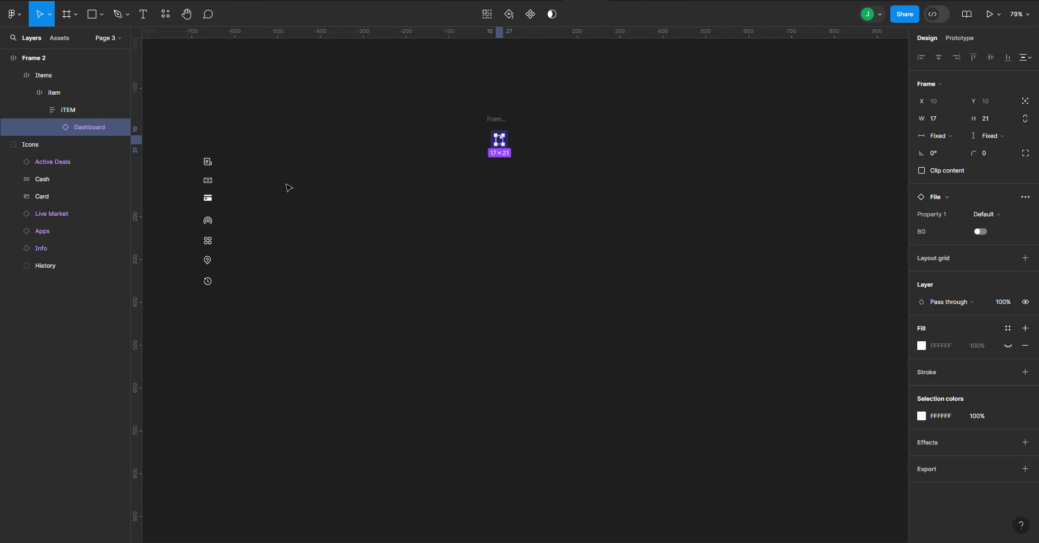
Step: Add a text layer reading "Dashboard" on the canvas beside the file icon's frame
scroll(400, 189, up, 5)
scroll(400, 189, right, 2)
scroll(401, 189, up, 2)
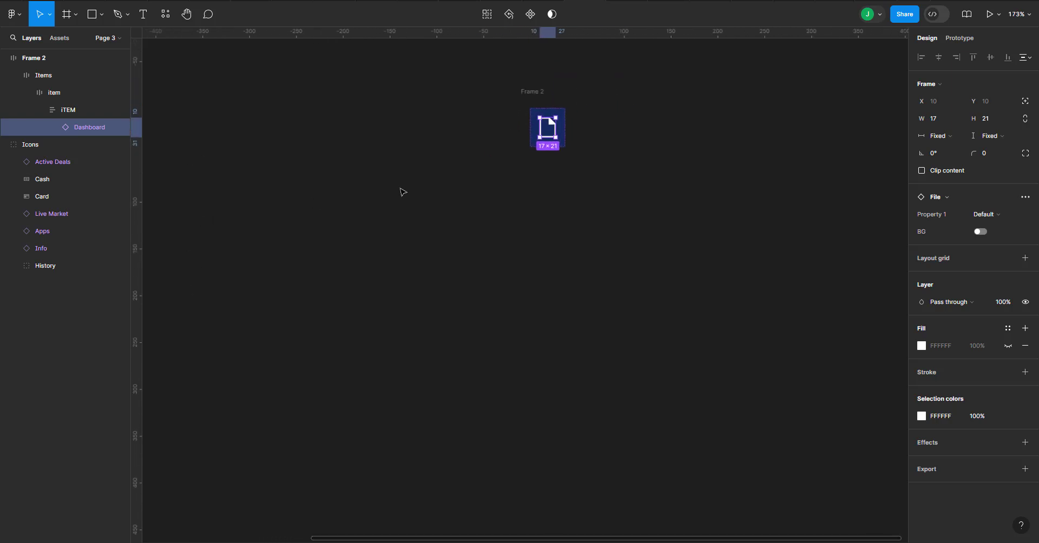
scroll(400, 188, up, 3)
scroll(402, 192, right, 2)
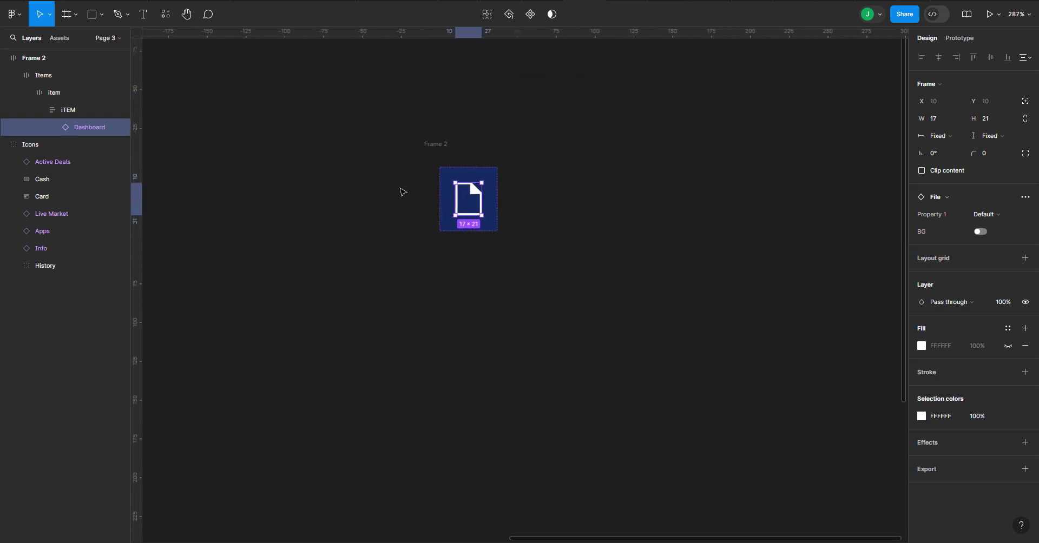
key(t)
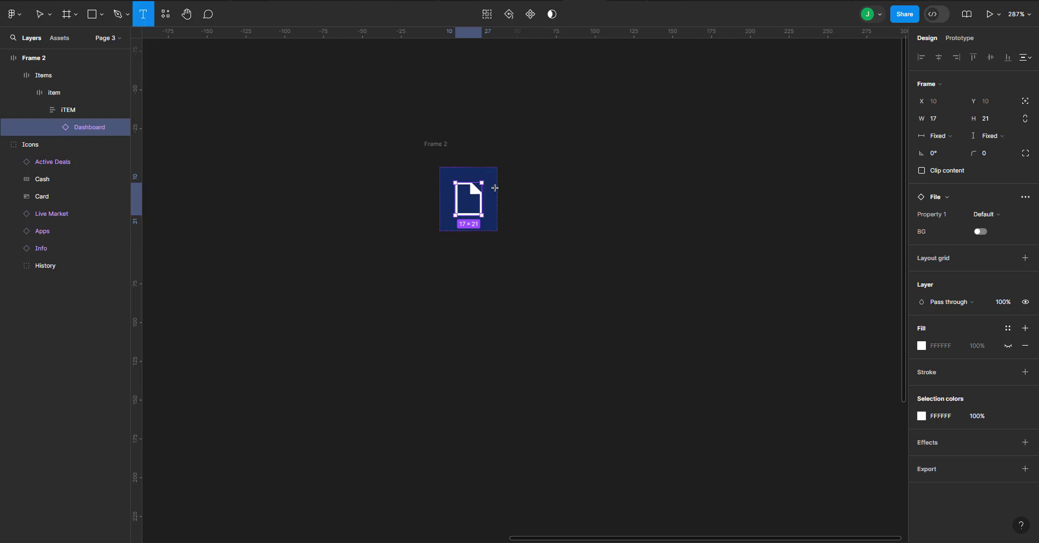
click(552, 196)
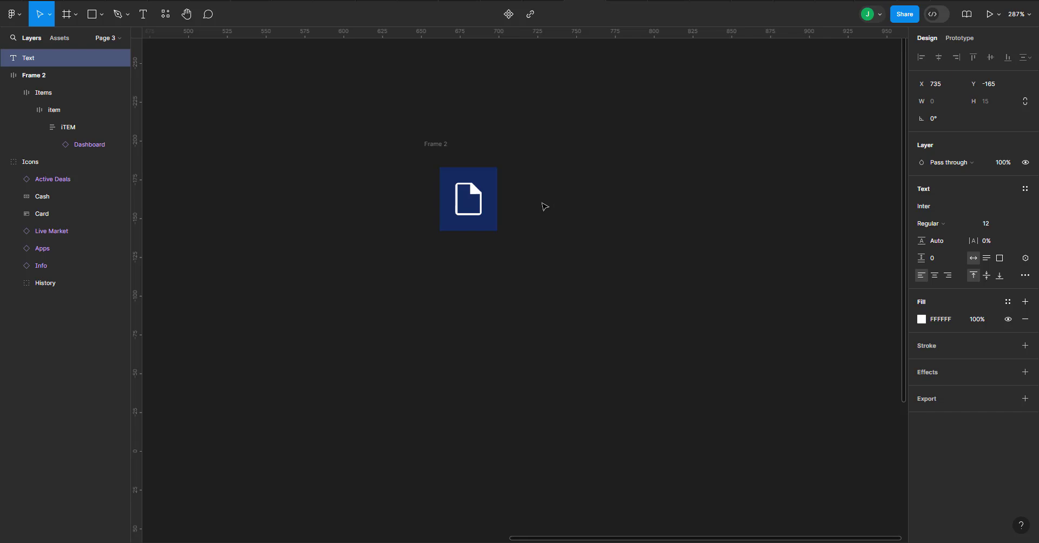
text(Das)
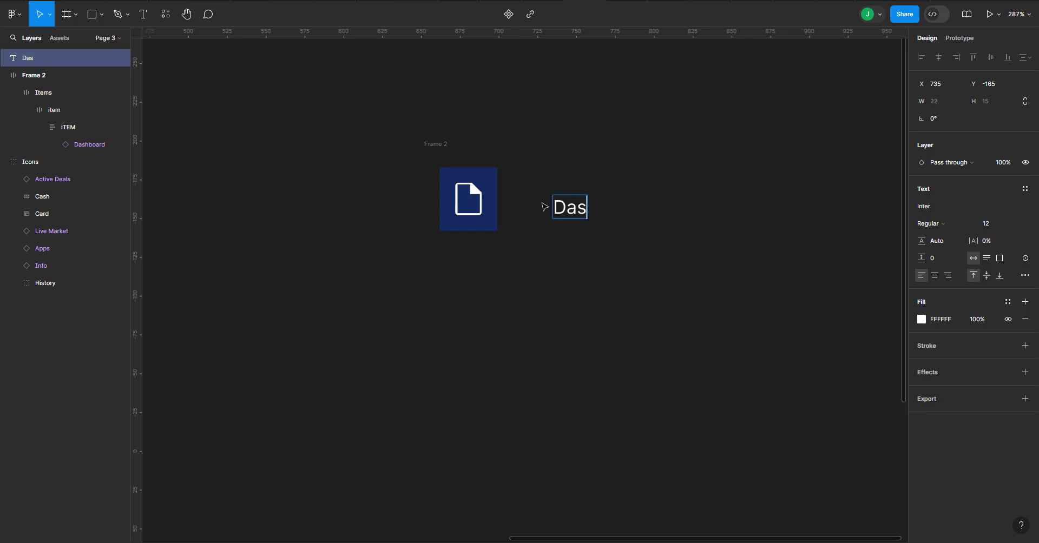
text(hboa)
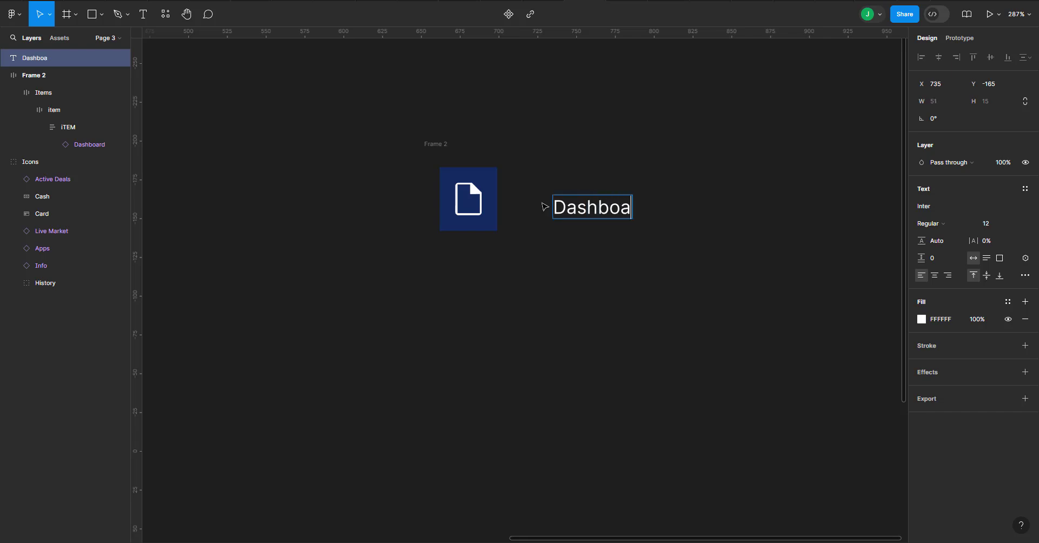
text(rd)
Step: Nest the Dashboard text in the iTEM frame with the icon and set that frame's auto layout direction to horizontal
drag(43, 63, 86, 142)
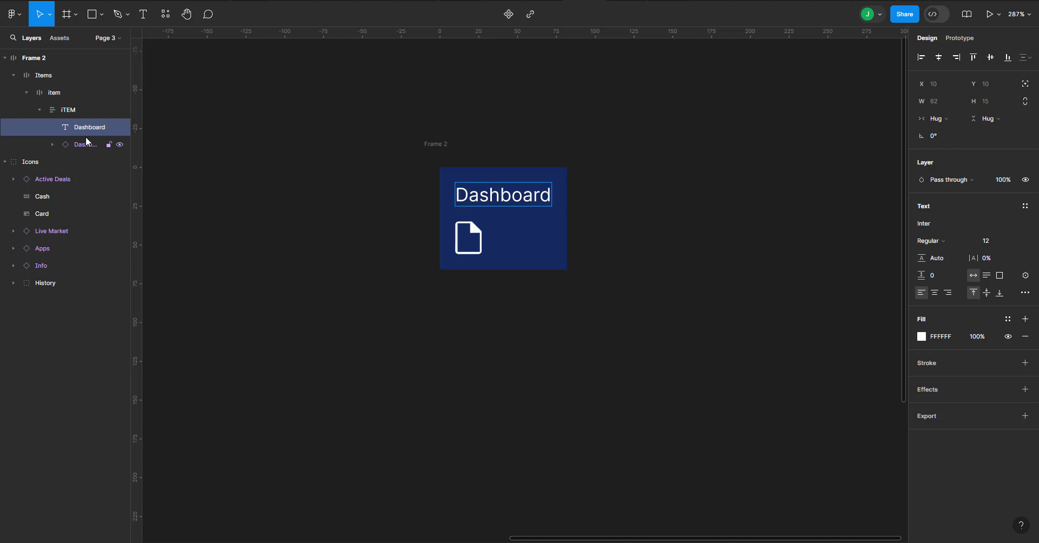
click(86, 111)
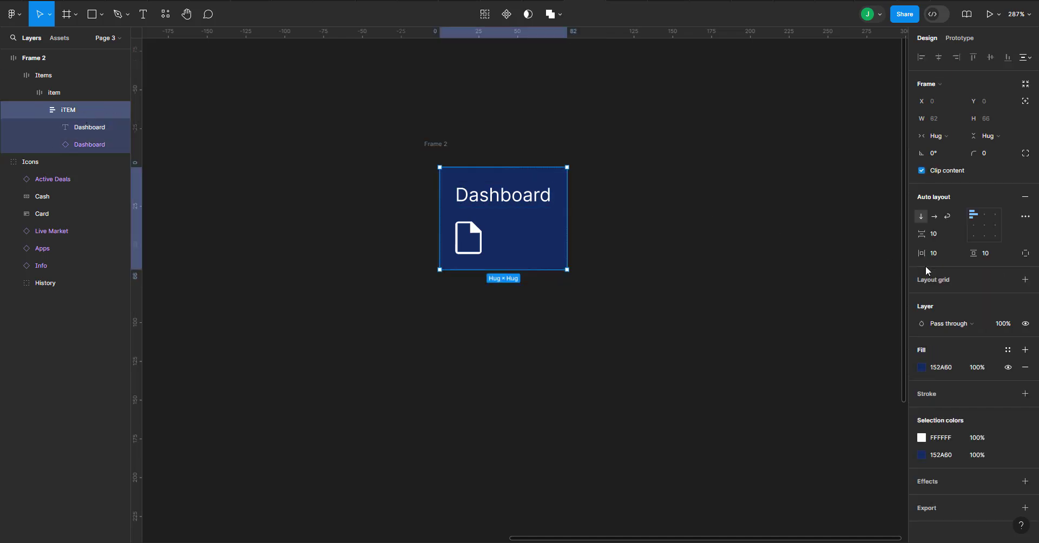
click(933, 218)
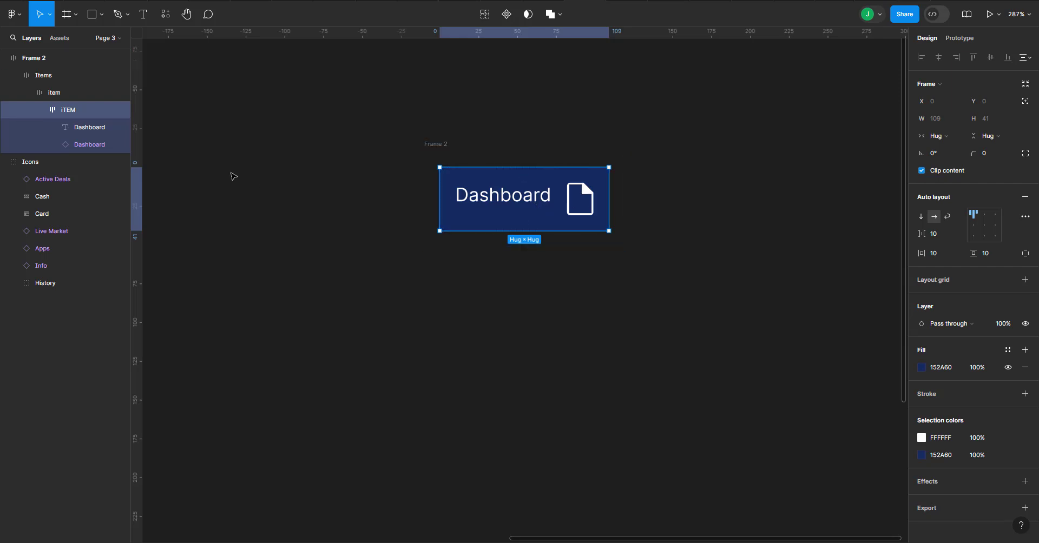
Step: Reorder the iTEM frame's layers so the Dashboard text comes after the file icon
drag(89, 123, 89, 148)
click(90, 127)
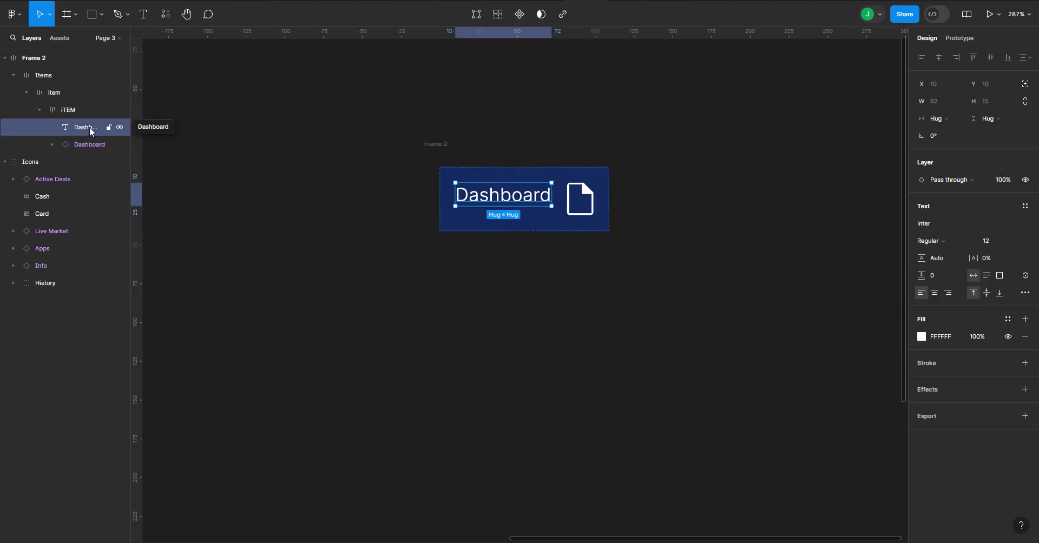
key(ctrl+[)
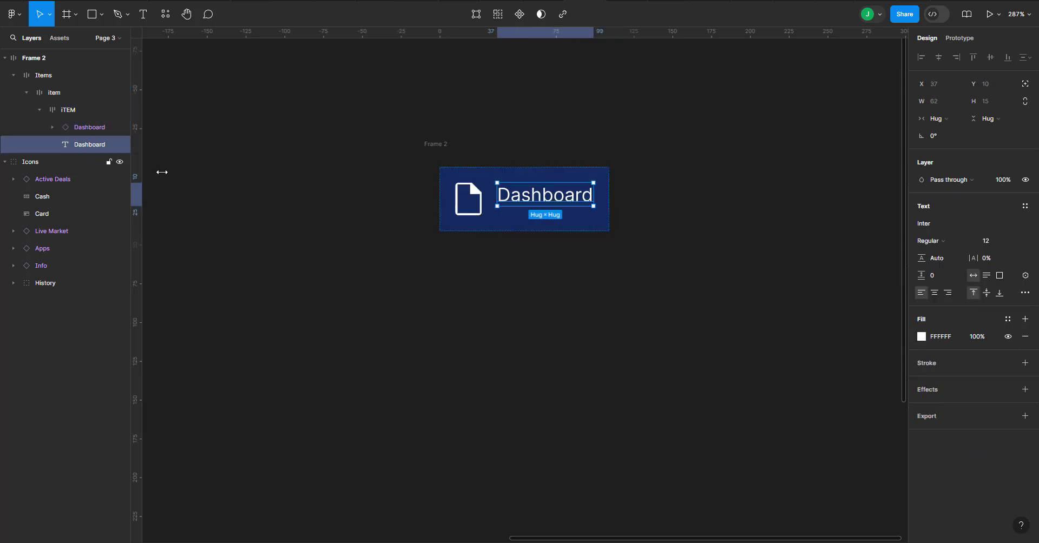
click(635, 278)
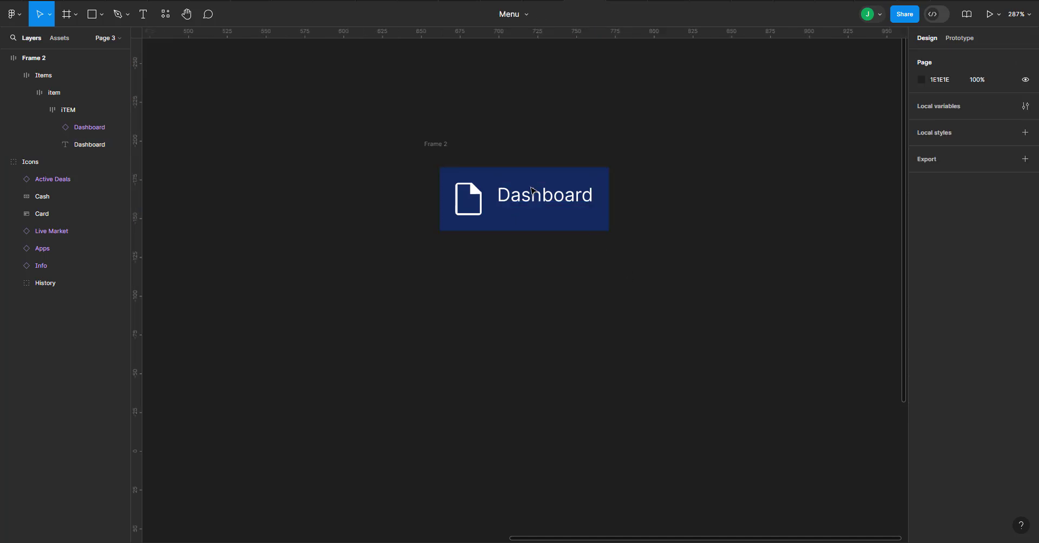
double_click(479, 203)
double_click(479, 203)
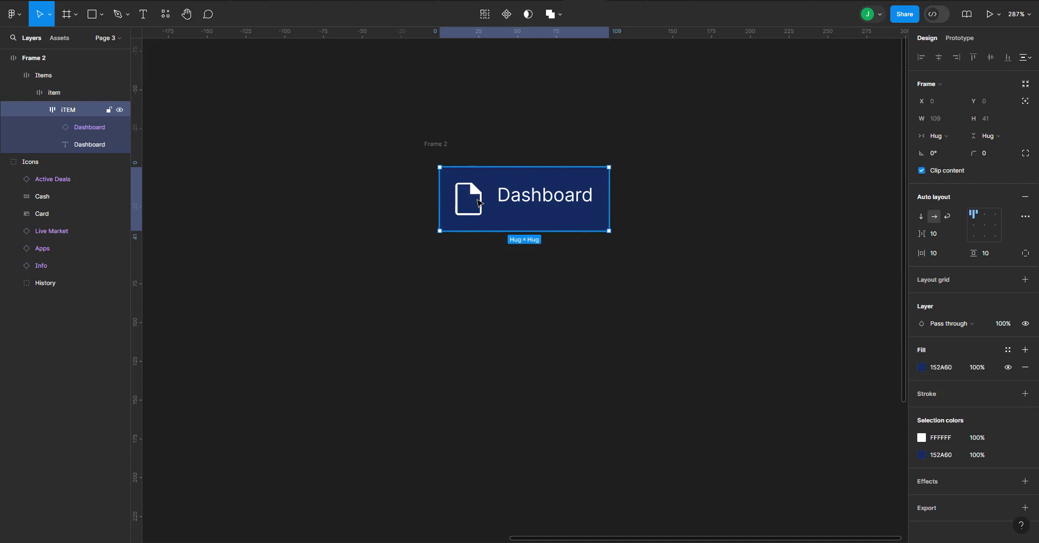
double_click(479, 203)
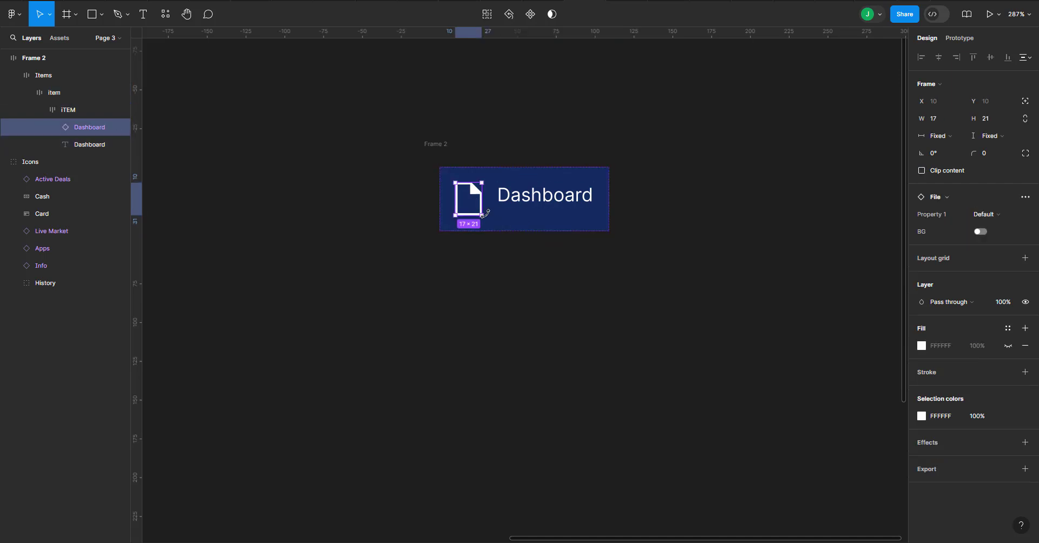
drag(483, 214, 479, 200)
click(687, 282)
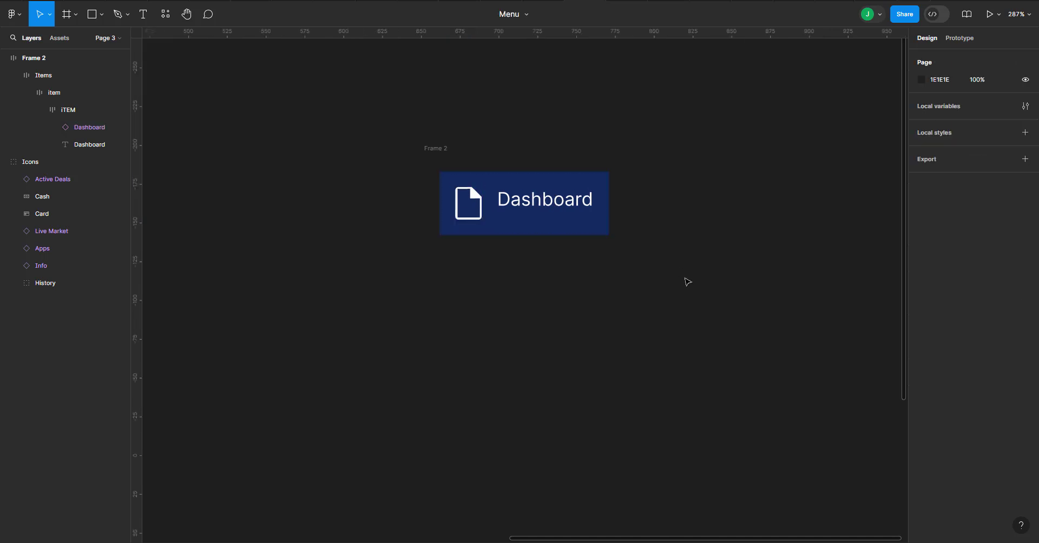
Step: Give the iTEM frame around the icon and label a fixed width of 285
ctrl+scroll(686, 281, down, 5)
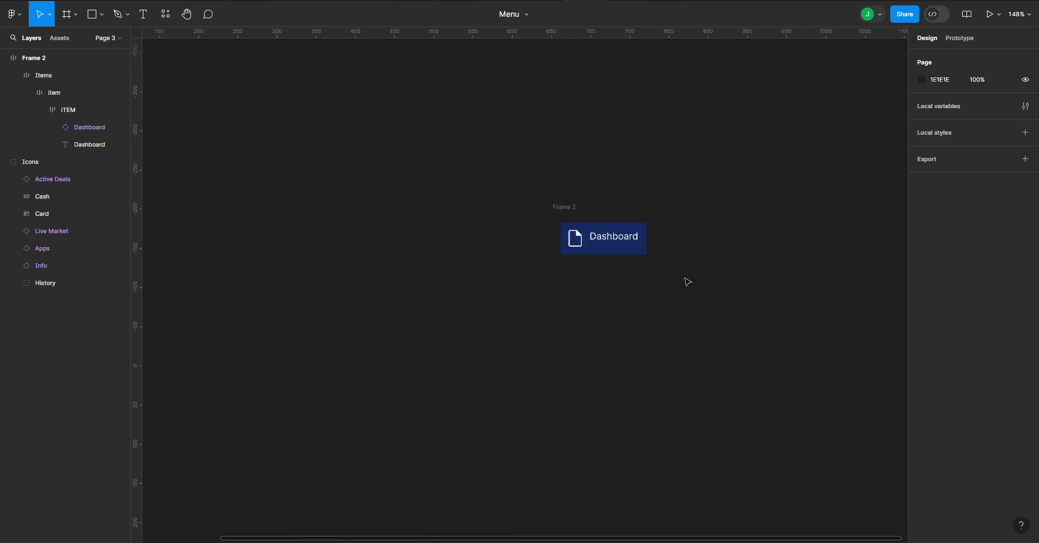
click(72, 111)
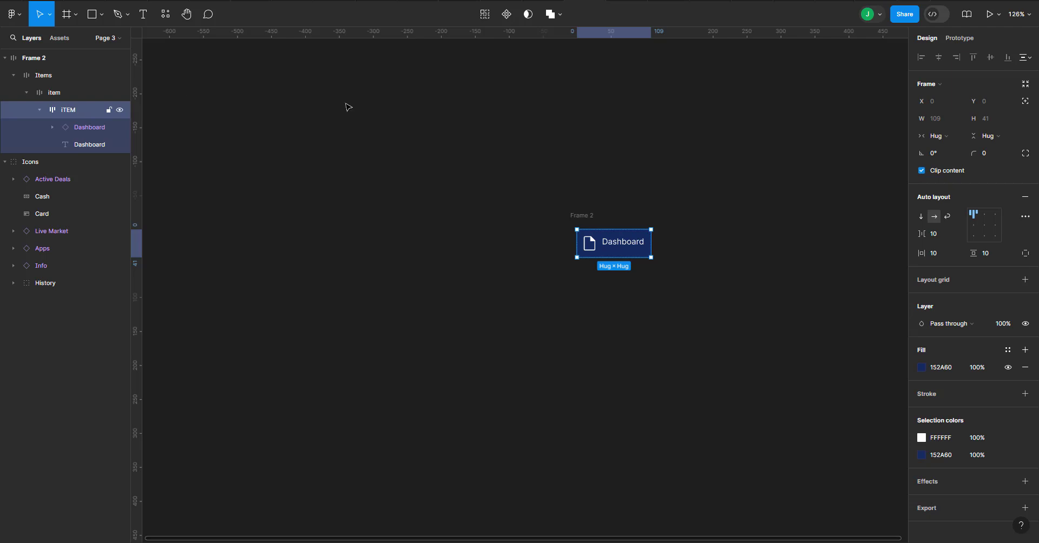
scroll(364, 103, right, 5)
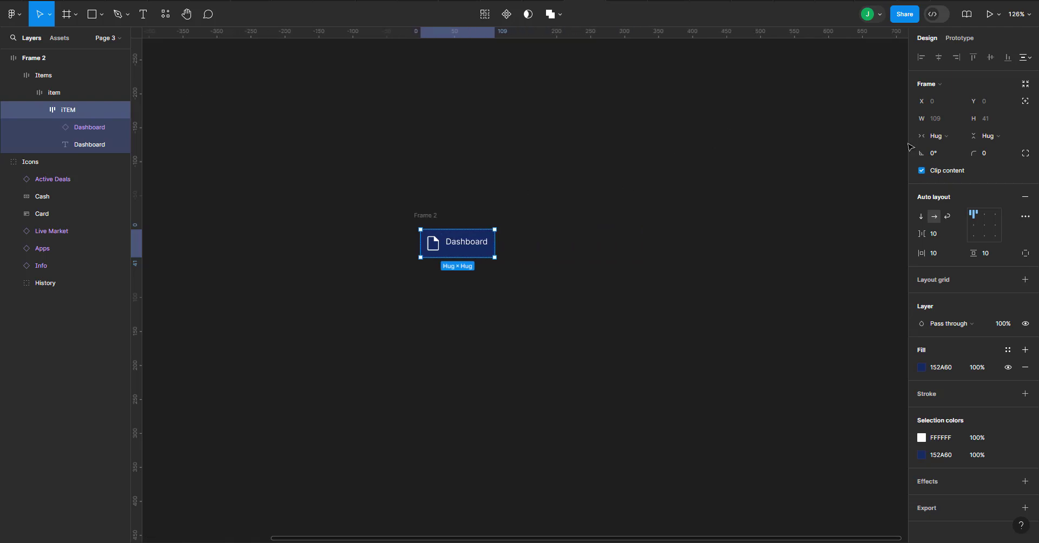
click(952, 137)
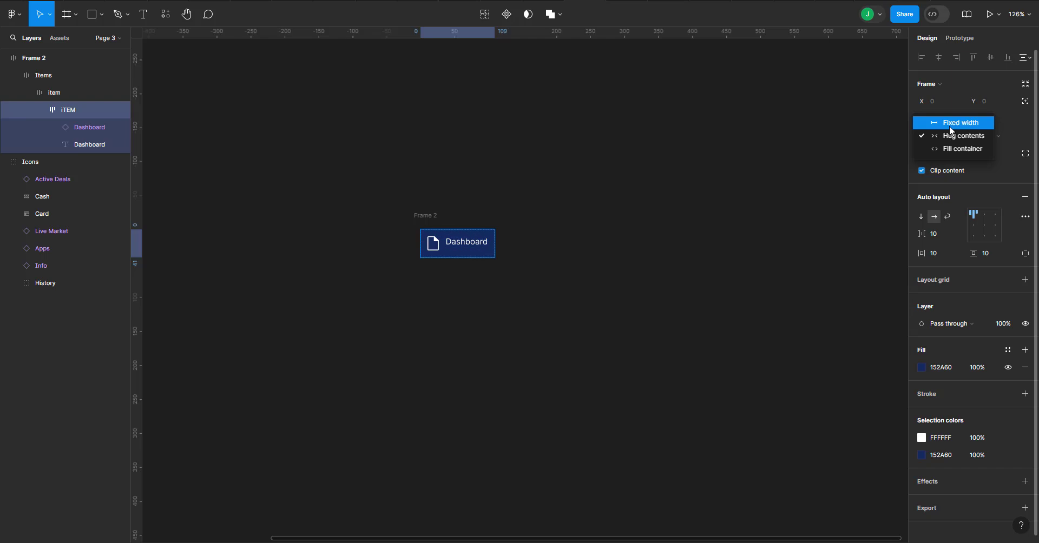
click(950, 126)
click(936, 118)
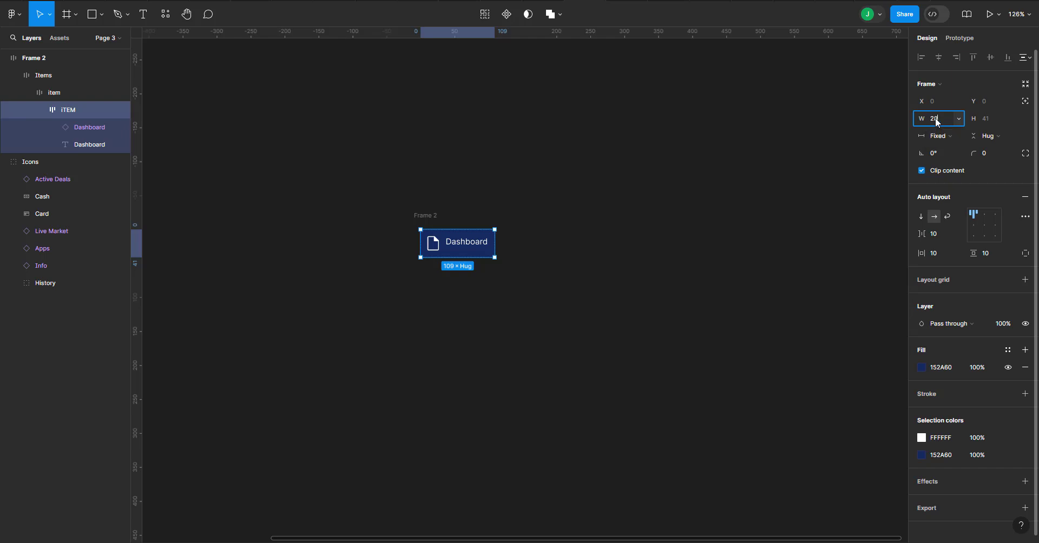
key(Return)
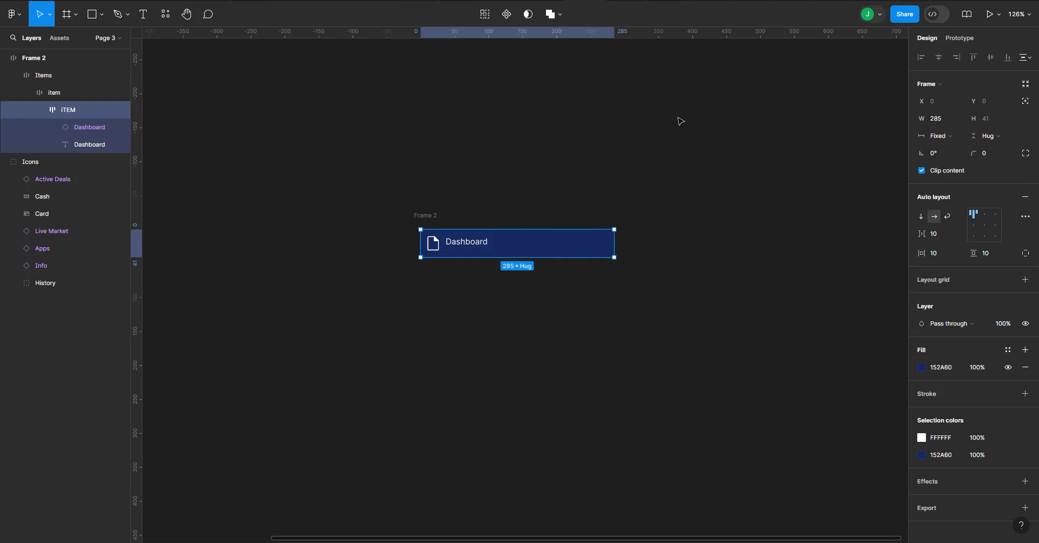
click(573, 184)
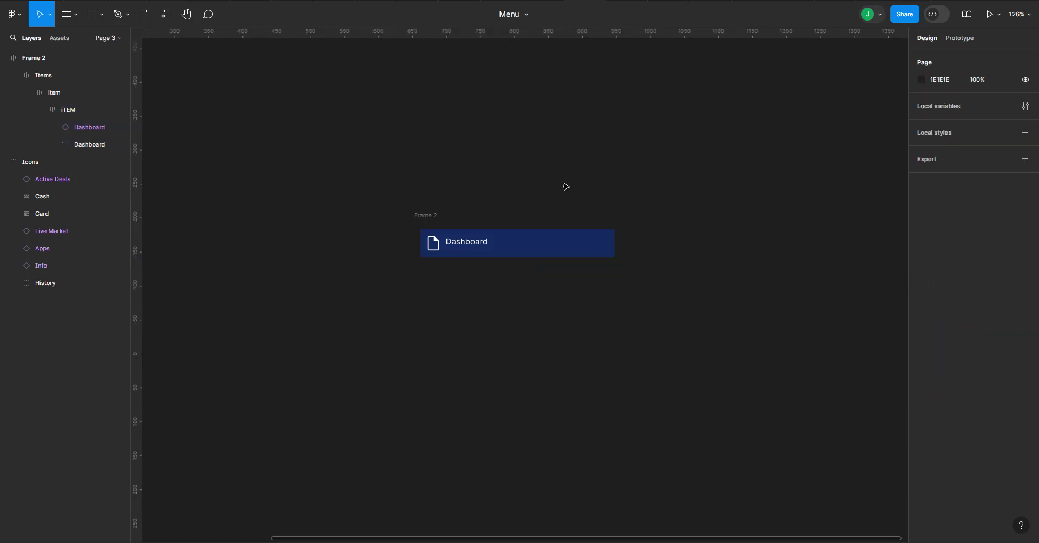
click(58, 98)
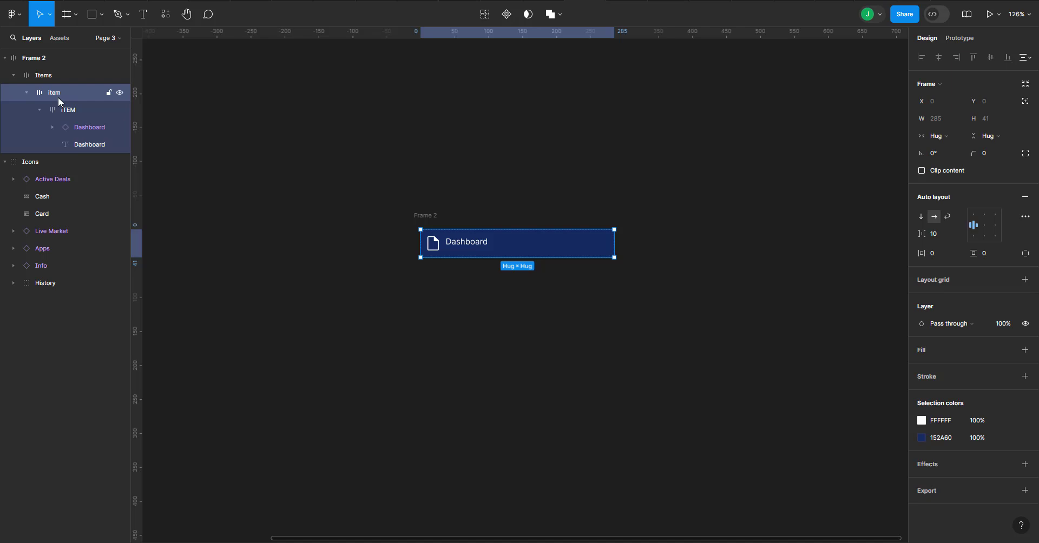
key(ctrl+d)
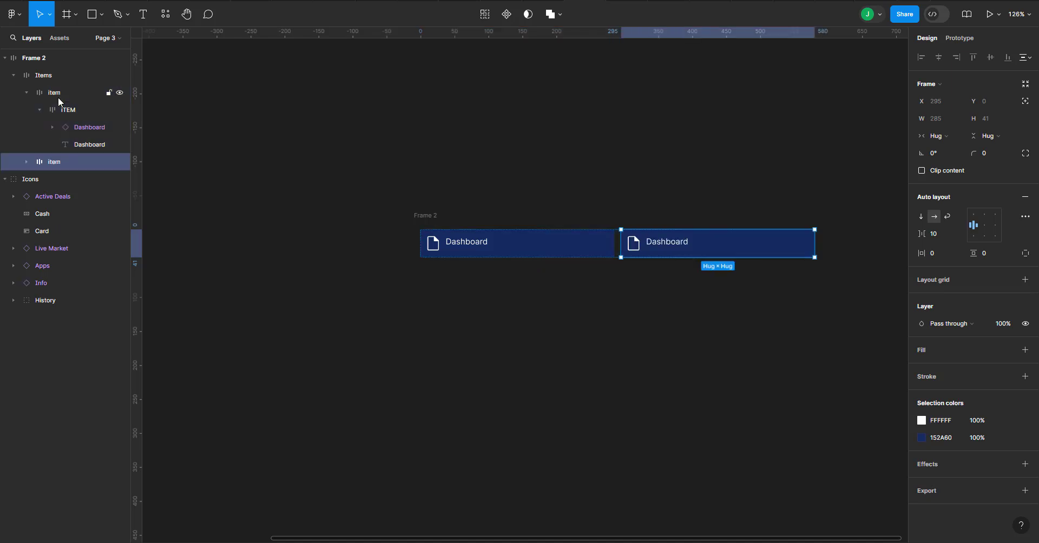
key(ctrl+z)
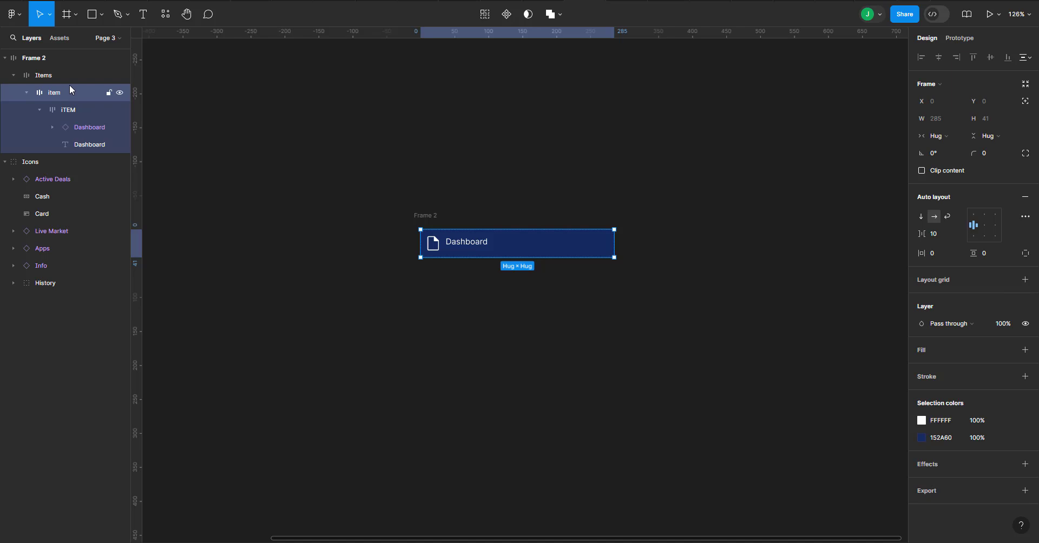
Step: Set the Items frame's auto layout direction to vertical and duplicate its item frame seven times
click(70, 73)
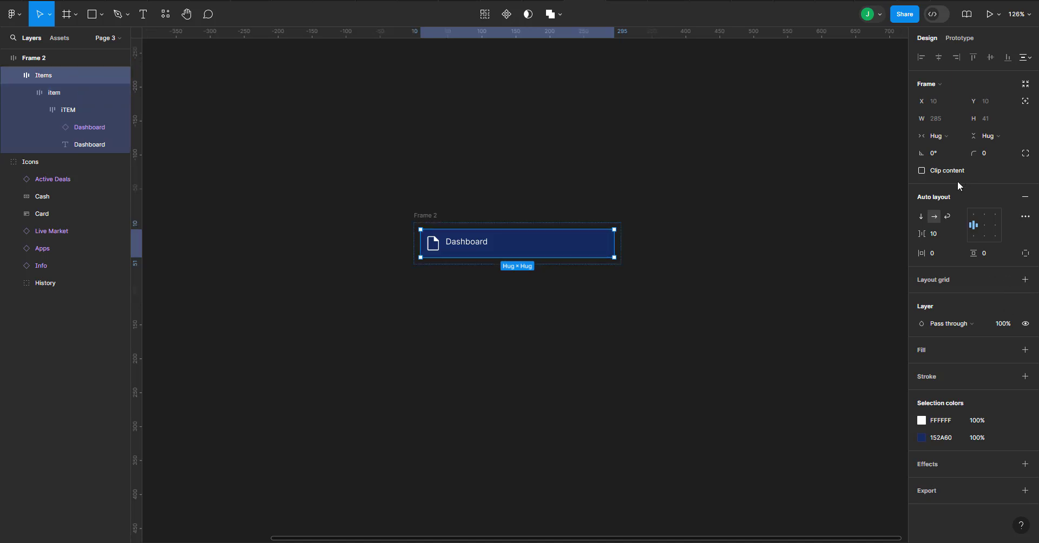
click(921, 217)
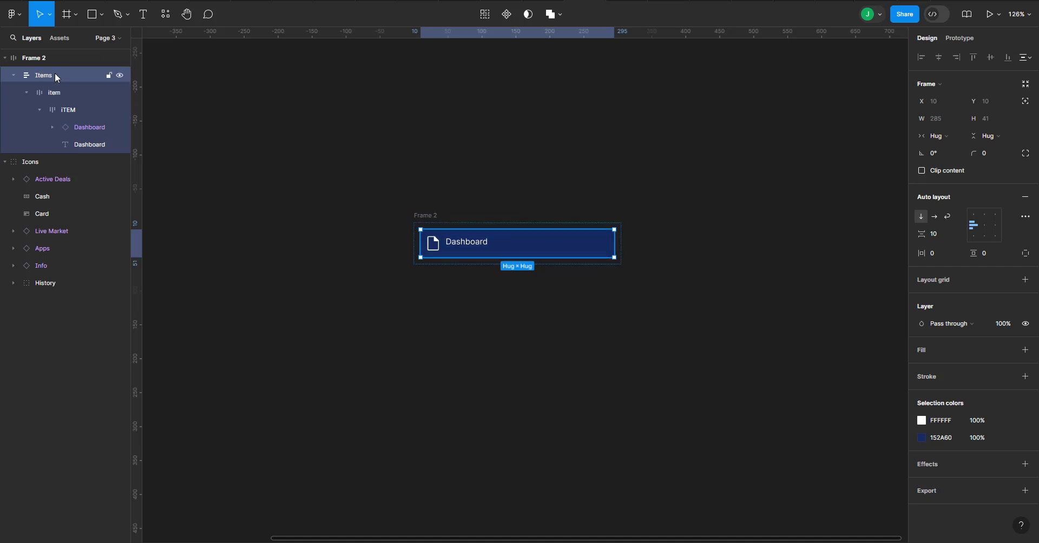
click(64, 90)
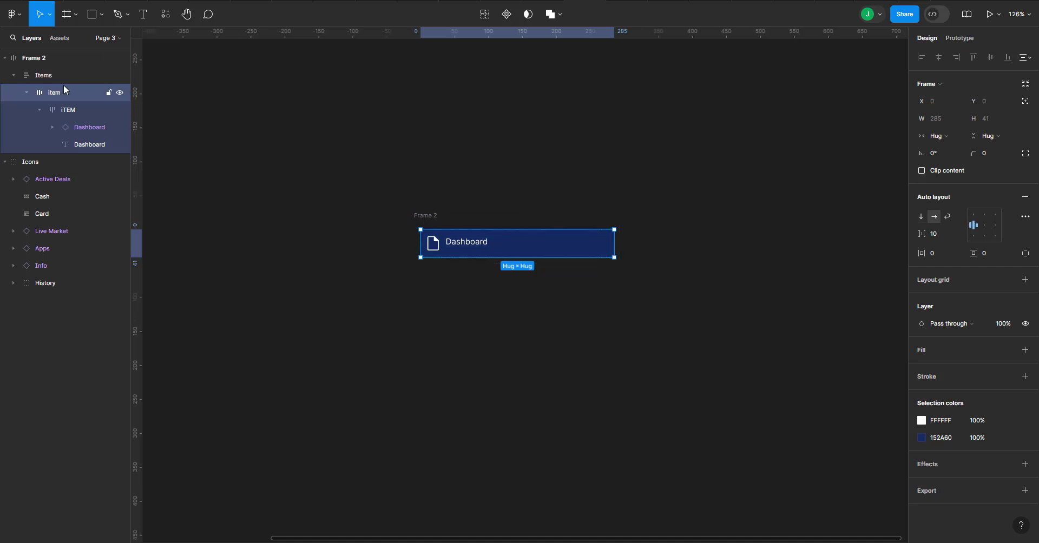
key(ctrl+d)
key(ctrl+d)
key(ctrl+d)
key(ctrl+d)
key(ctrl+d)
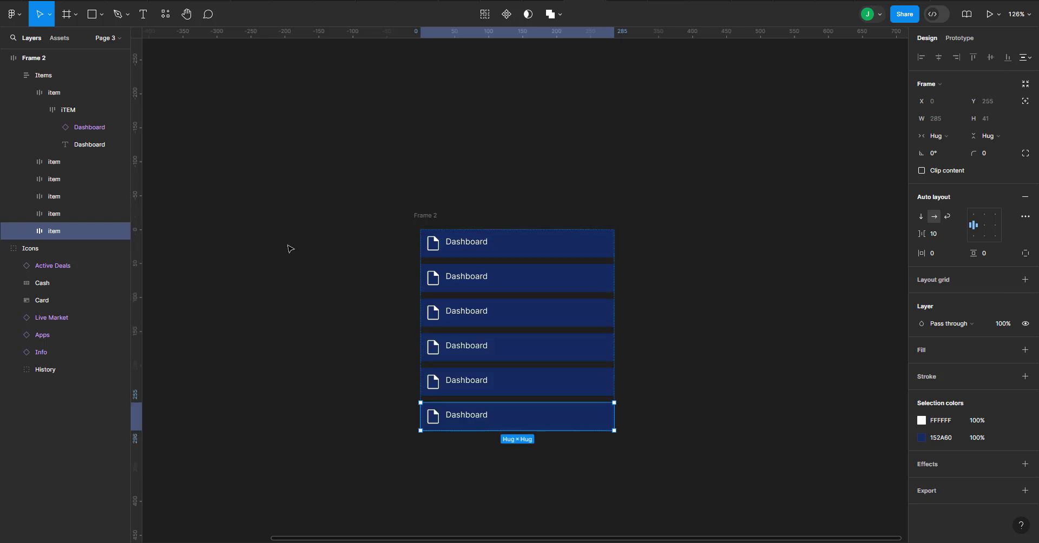
scroll(290, 249, down, 3)
scroll(290, 248, left, 3)
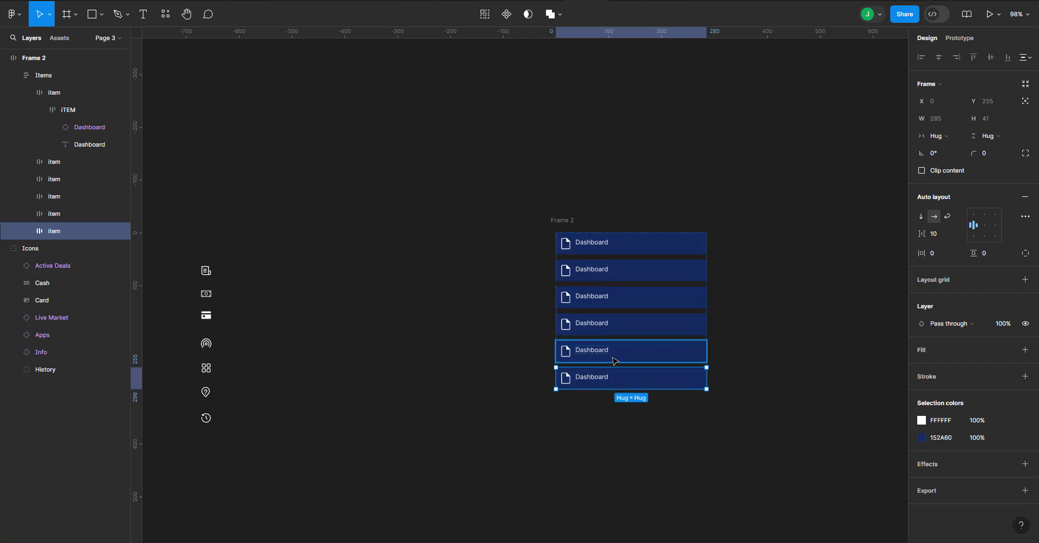
key(ctrl+d)
key(ctrl+d)
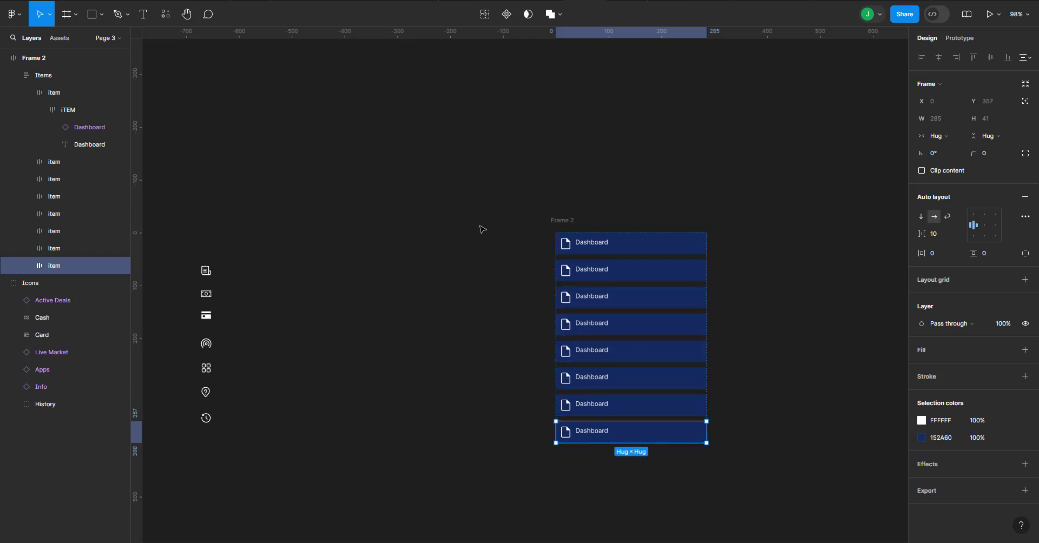
Step: Add a fill to the outermost Frame 2 and color it with the page's dark blue 152A60
click(563, 221)
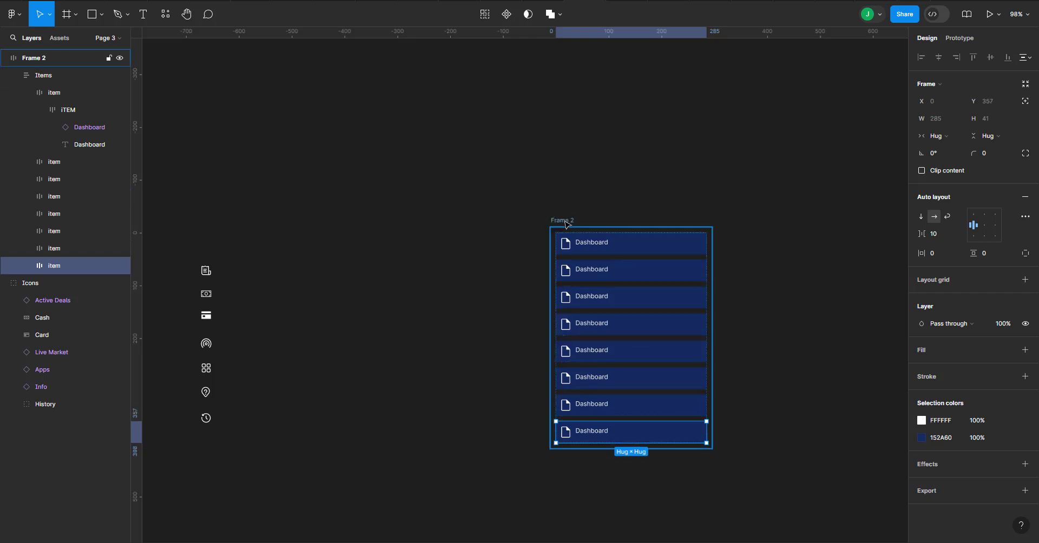
click(958, 349)
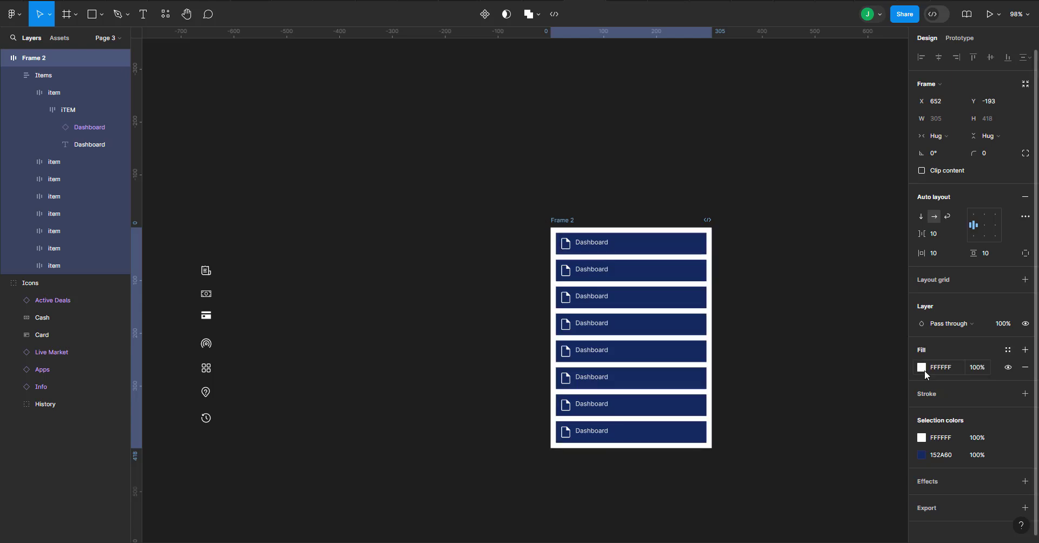
click(921, 367)
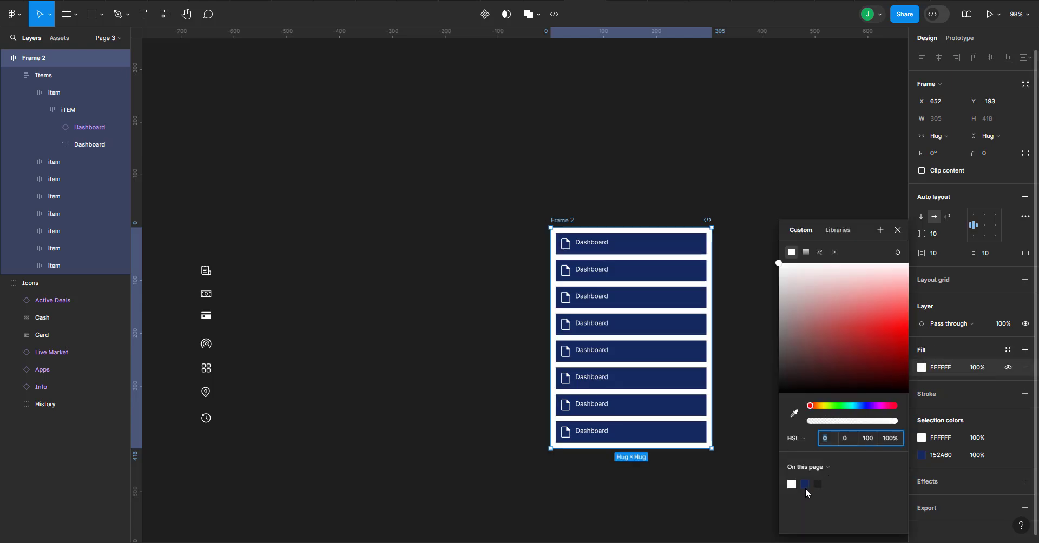
click(805, 485)
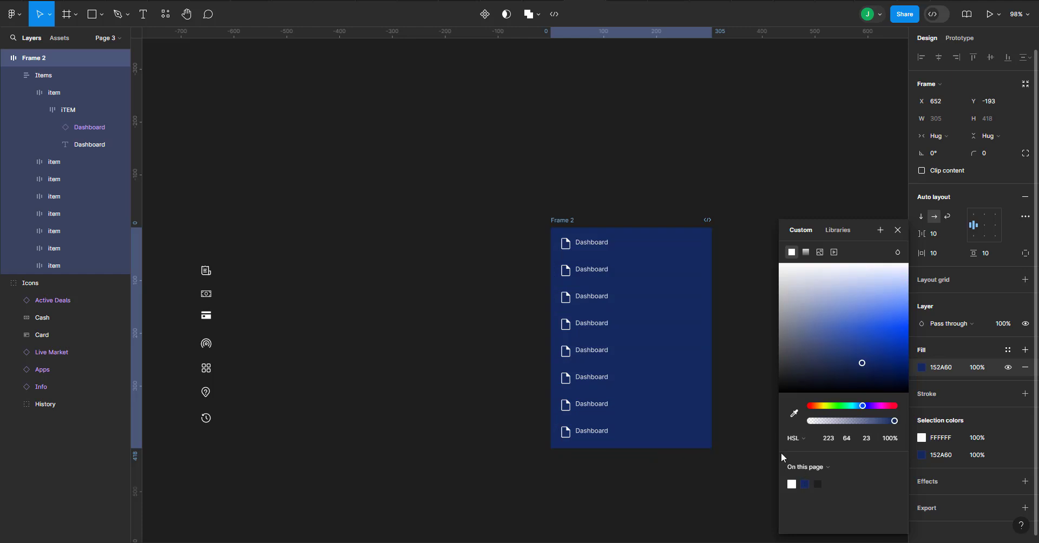
click(476, 325)
scroll(476, 324, right, 3)
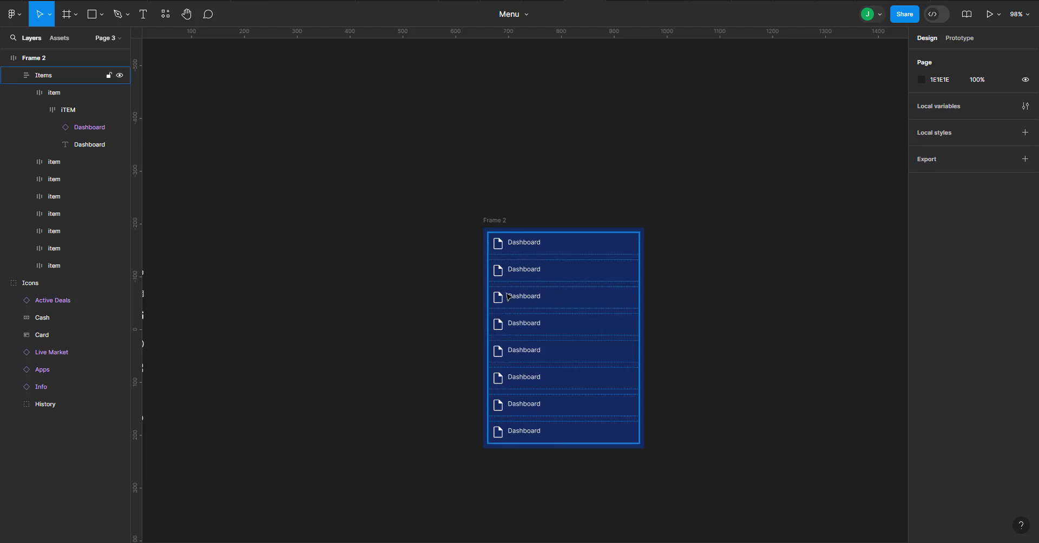
click(502, 276)
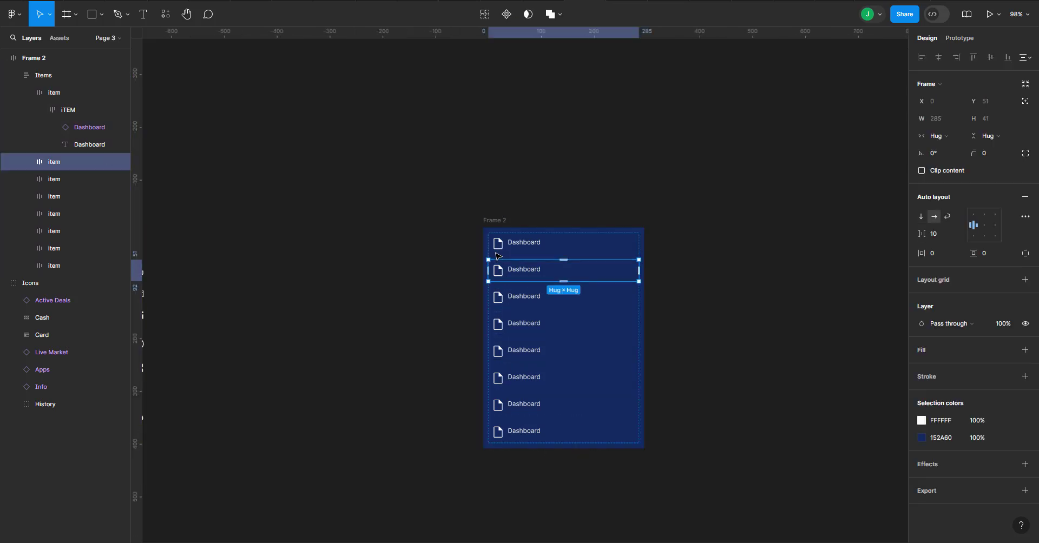
click(495, 220)
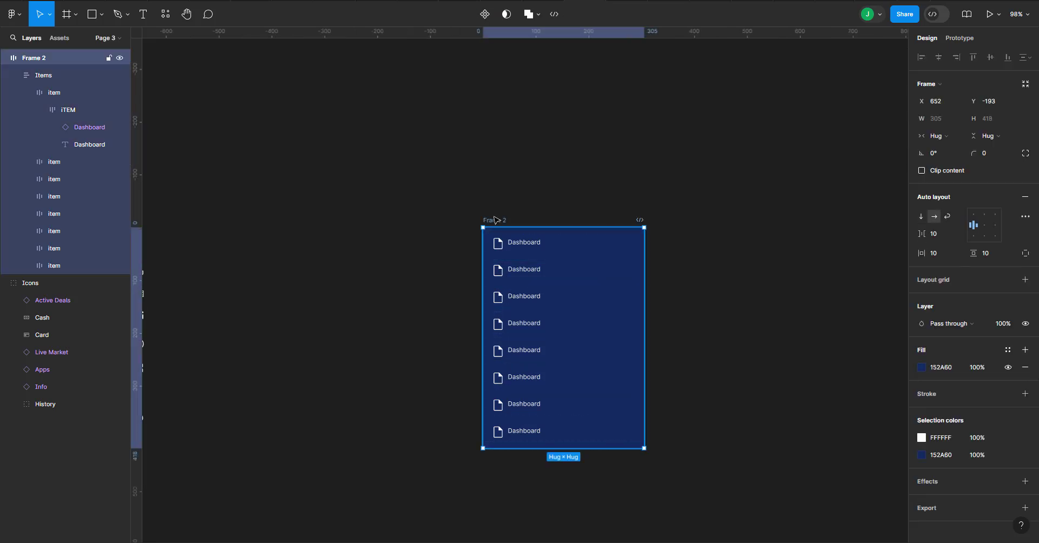
click(498, 245)
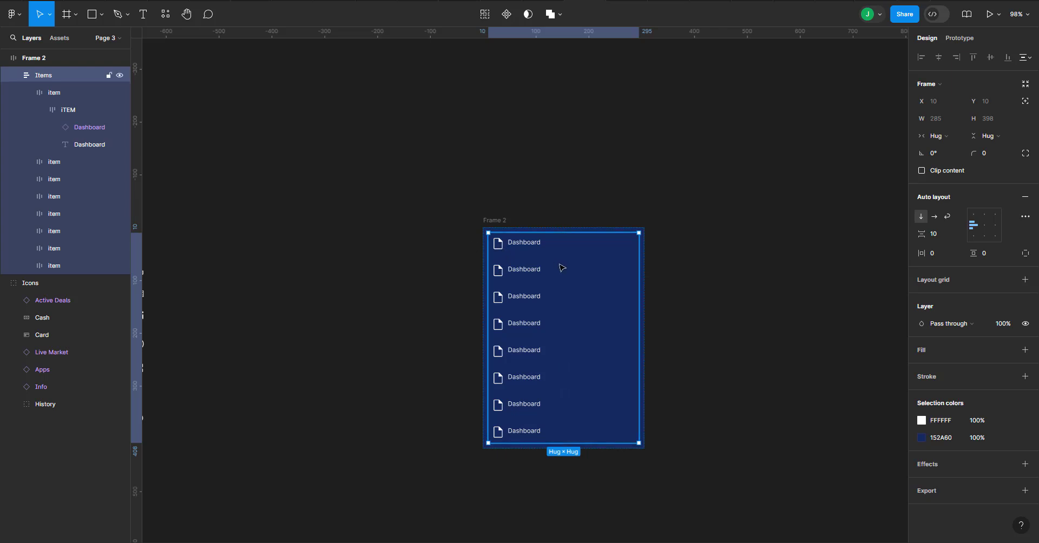
click(533, 246)
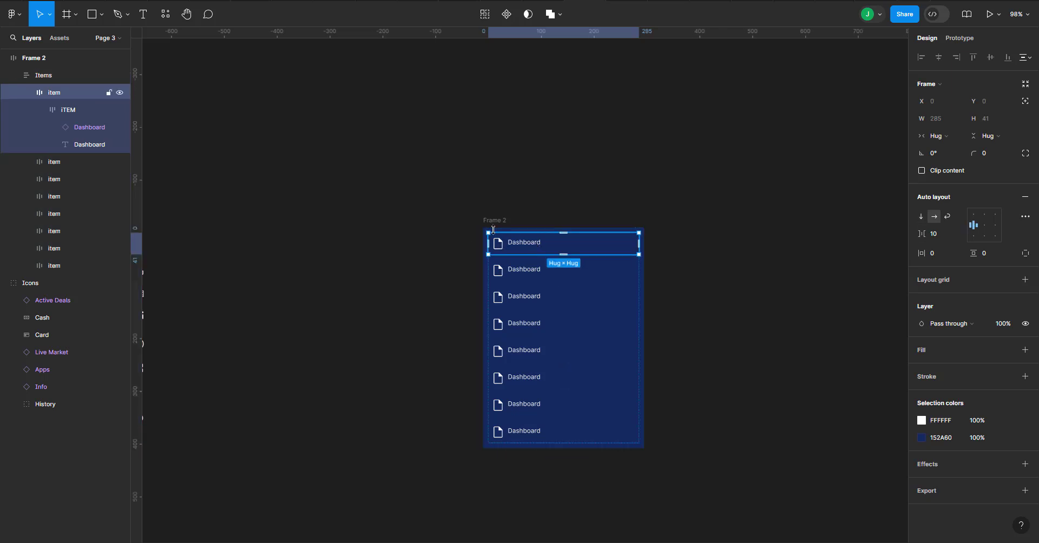
Step: Expand the second through seventh item frames in the layer tree to expose their nested iTEM frames
click(23, 162)
click(24, 162)
key(Escape)
click(24, 161)
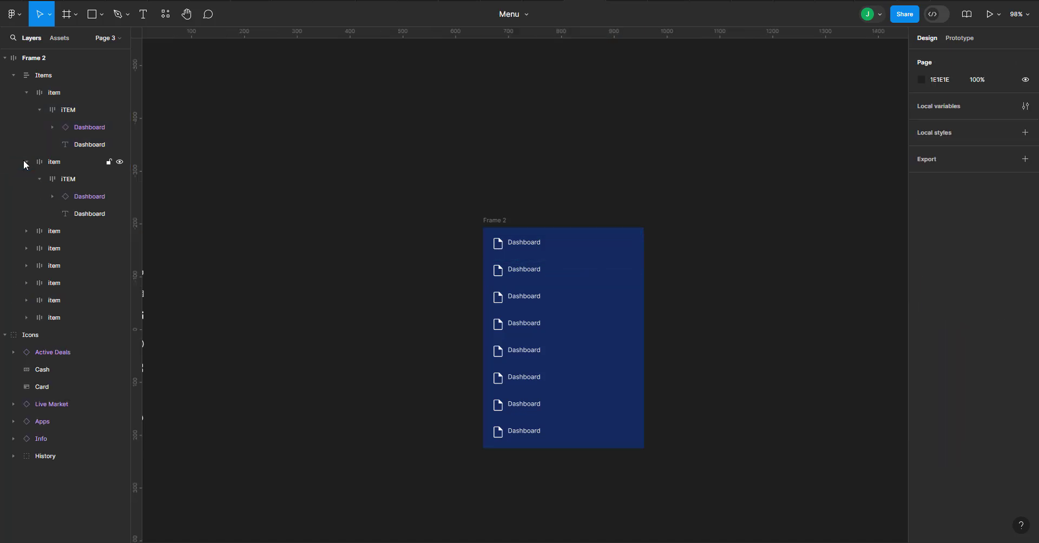
click(27, 231)
click(26, 300)
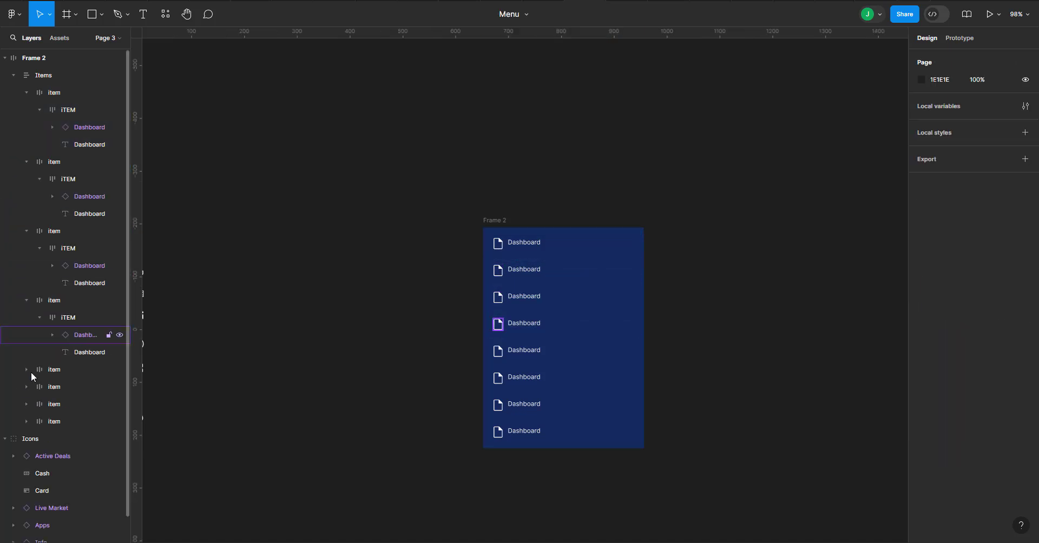
click(28, 373)
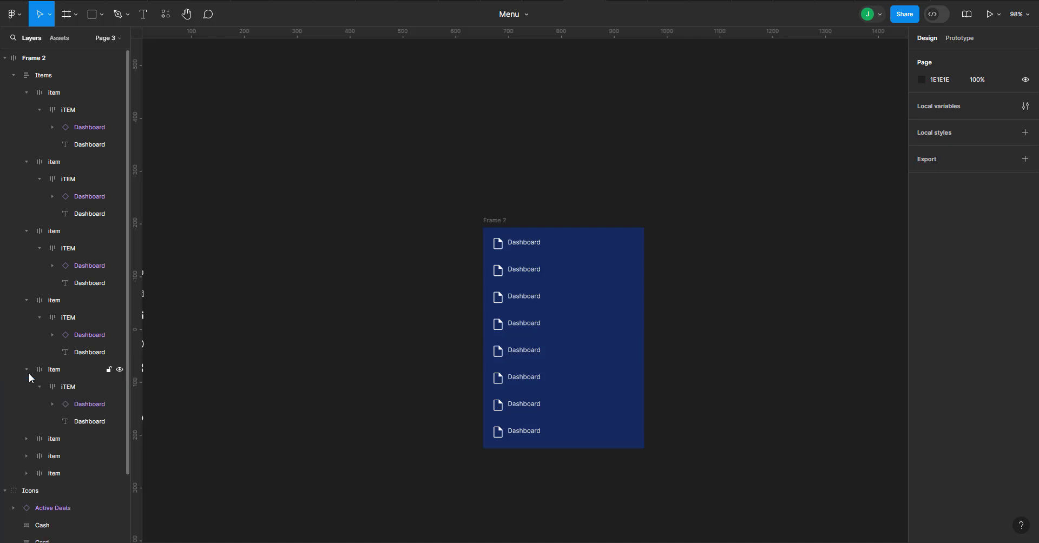
click(26, 438)
click(26, 508)
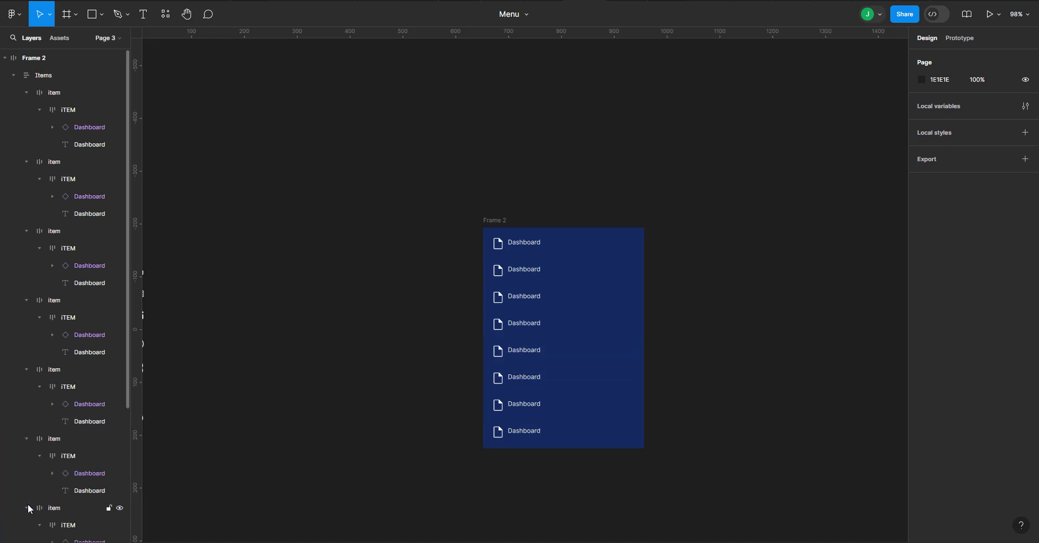
Step: Add an inside stroke of weight 1 on the bottom side only to the iTEM frames of the first seven rows
click(74, 110)
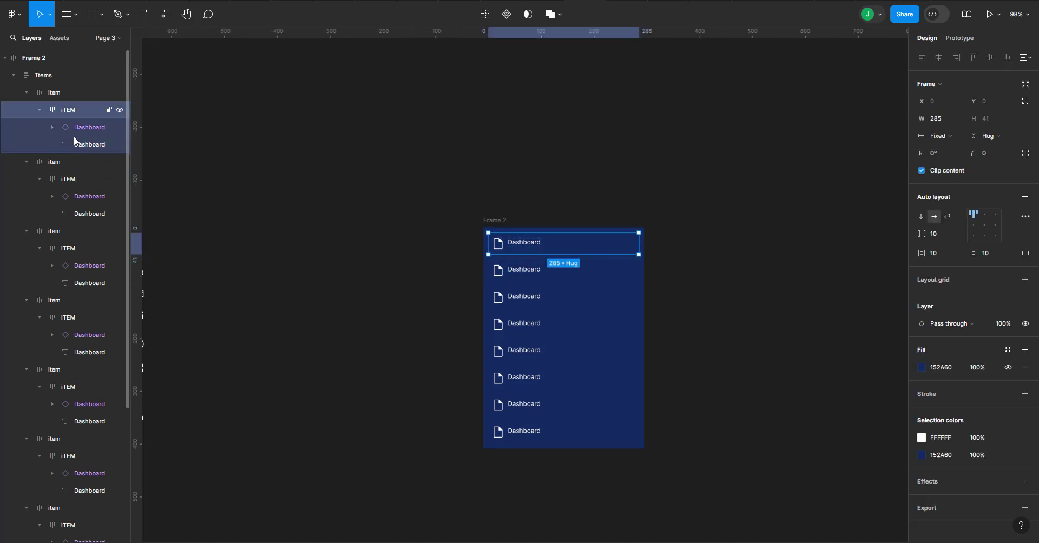
shift+click(76, 186)
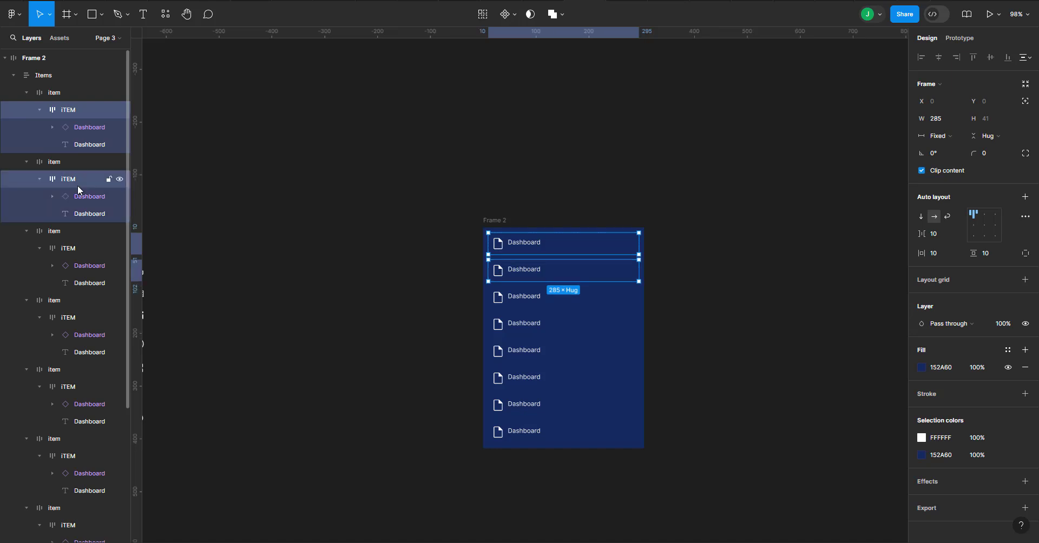
shift+click(87, 245)
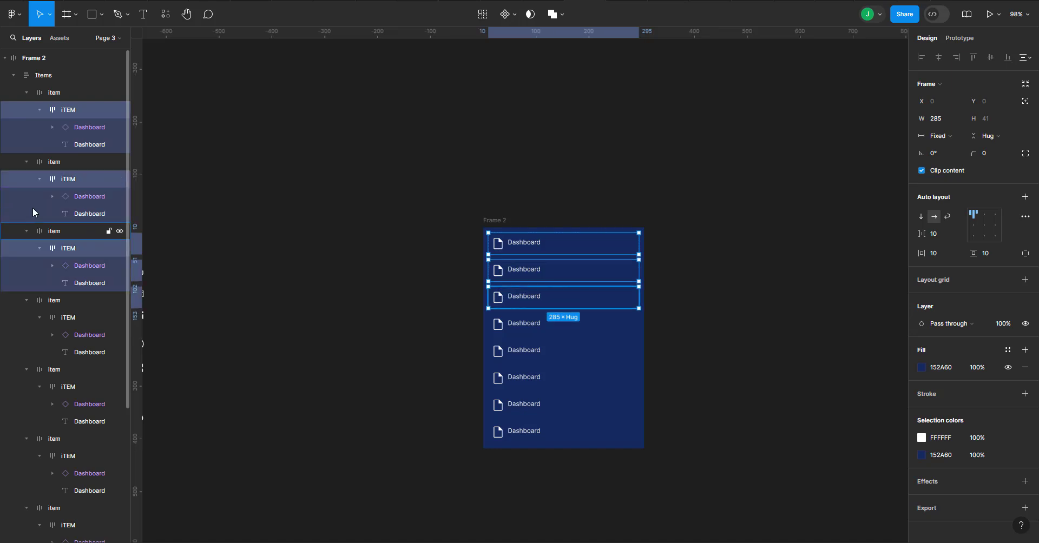
shift+click(66, 317)
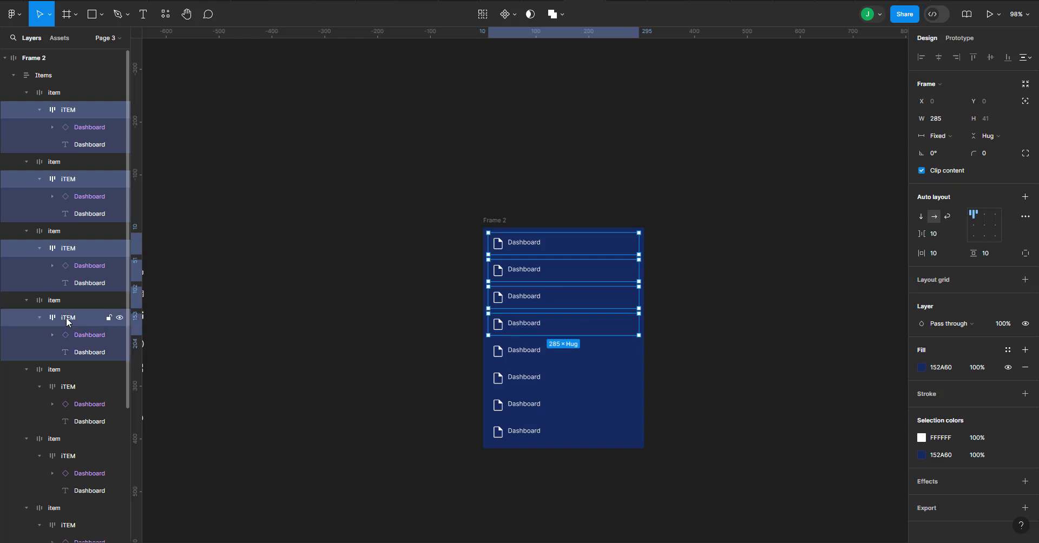
shift+click(78, 386)
scroll(80, 365, down, 1)
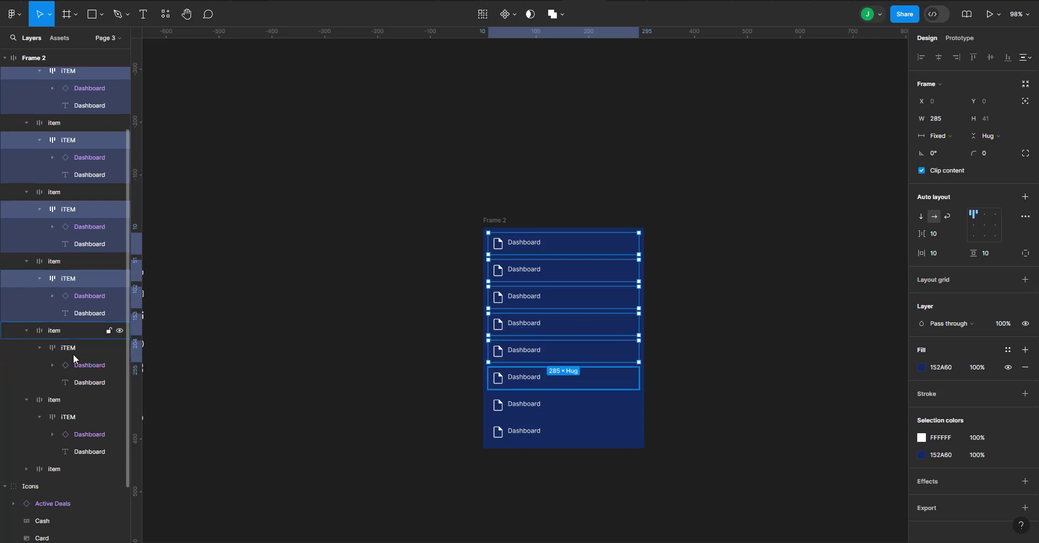
shift+click(86, 352)
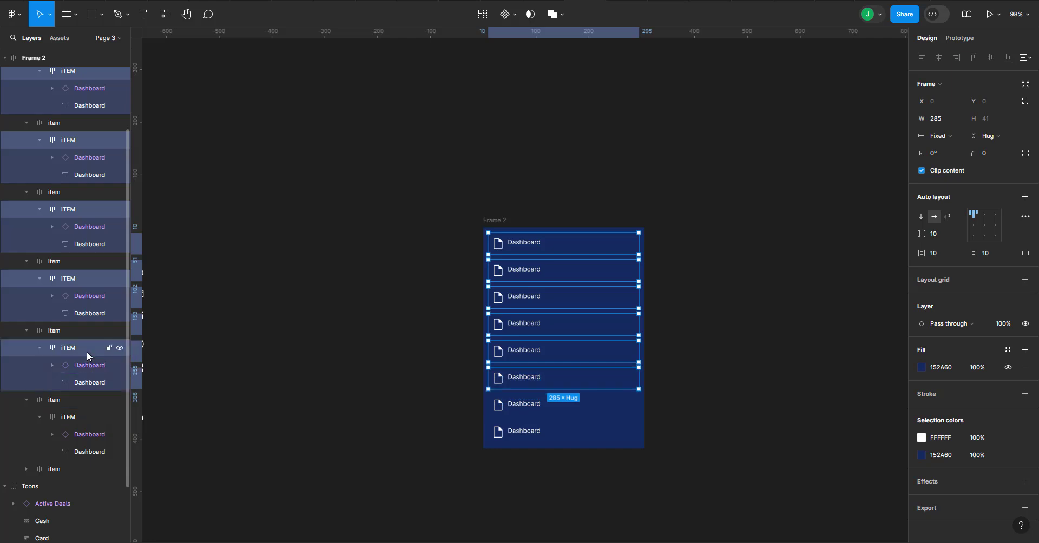
shift+click(63, 416)
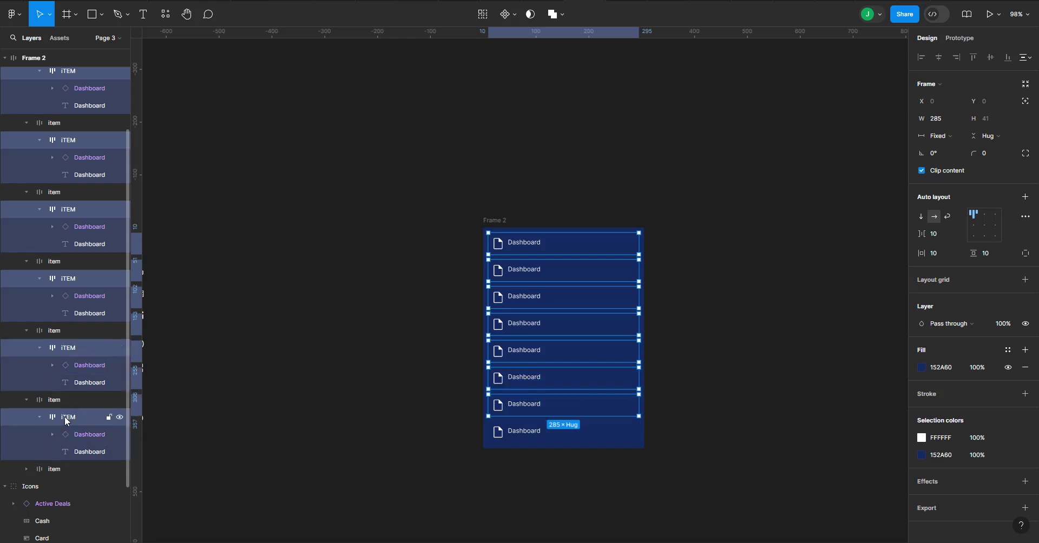
click(27, 469)
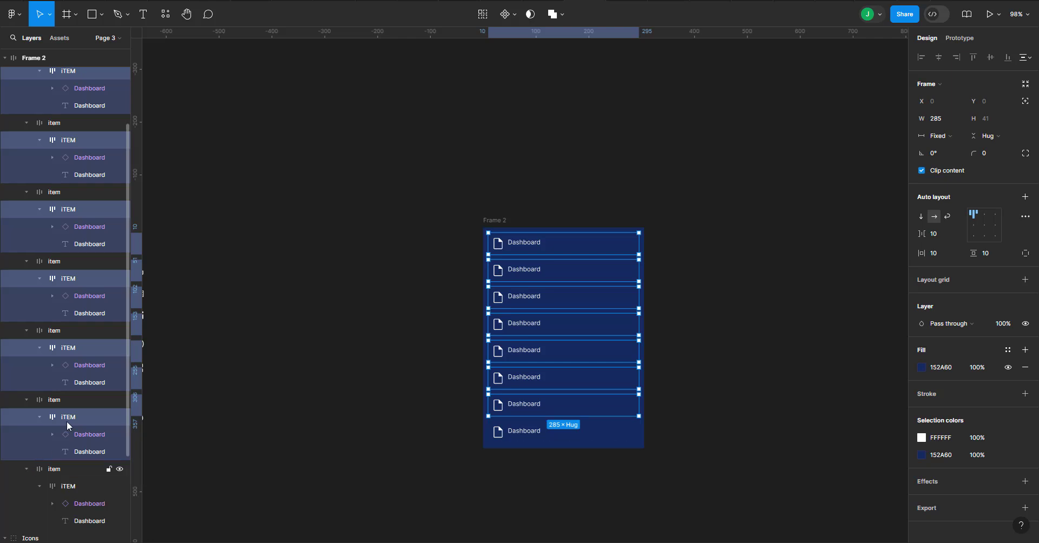
scroll(71, 416, down, 5)
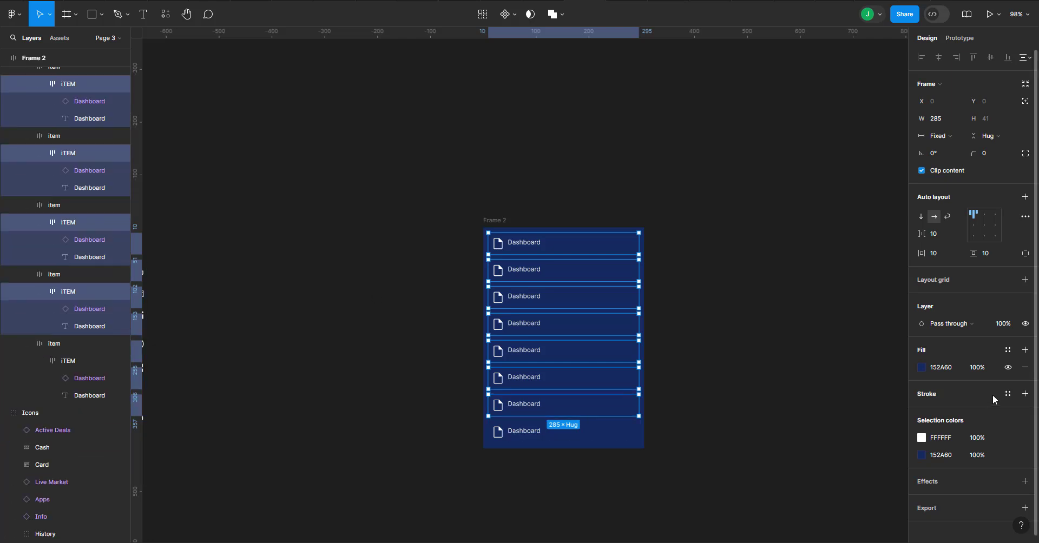
click(1025, 393)
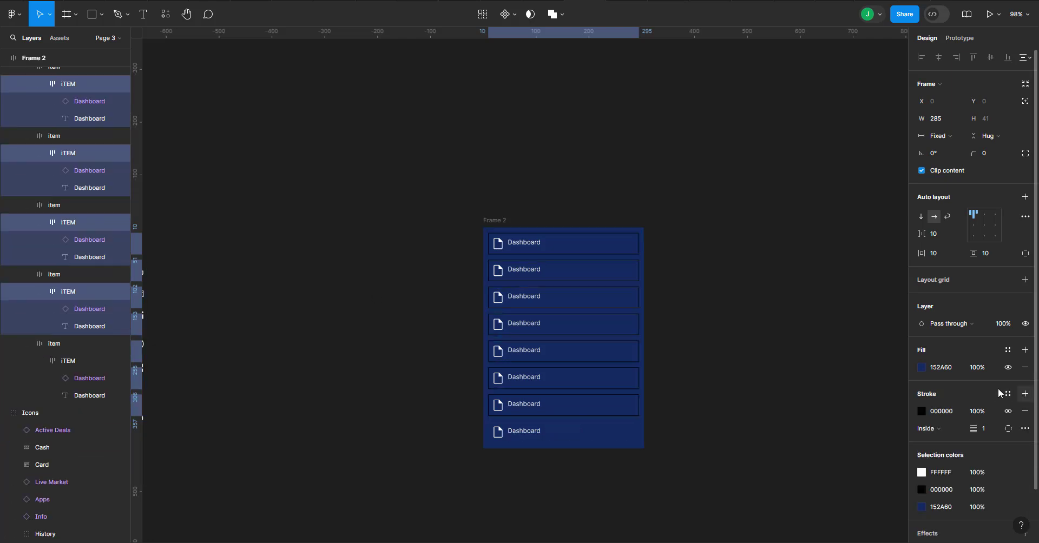
click(1008, 429)
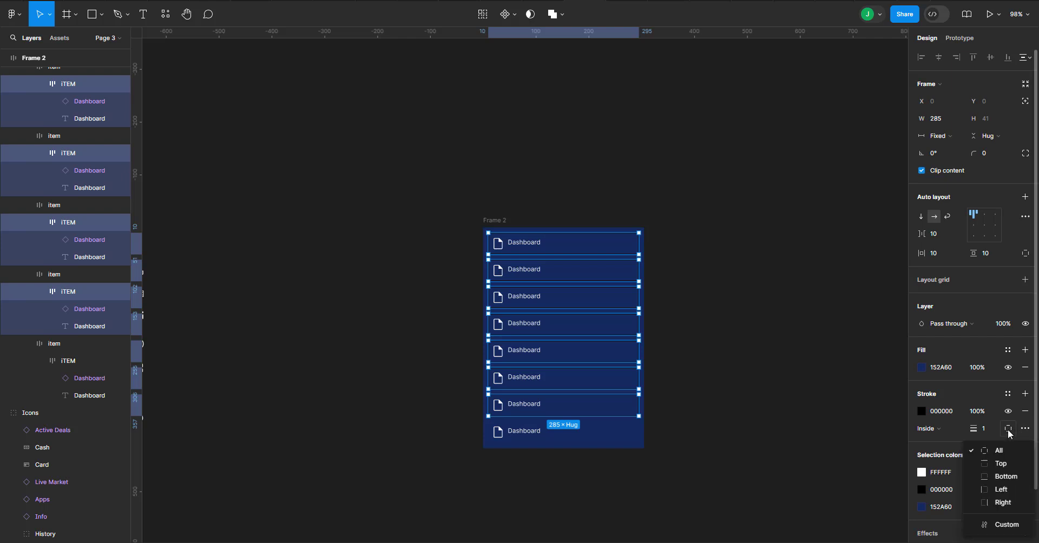
click(1009, 477)
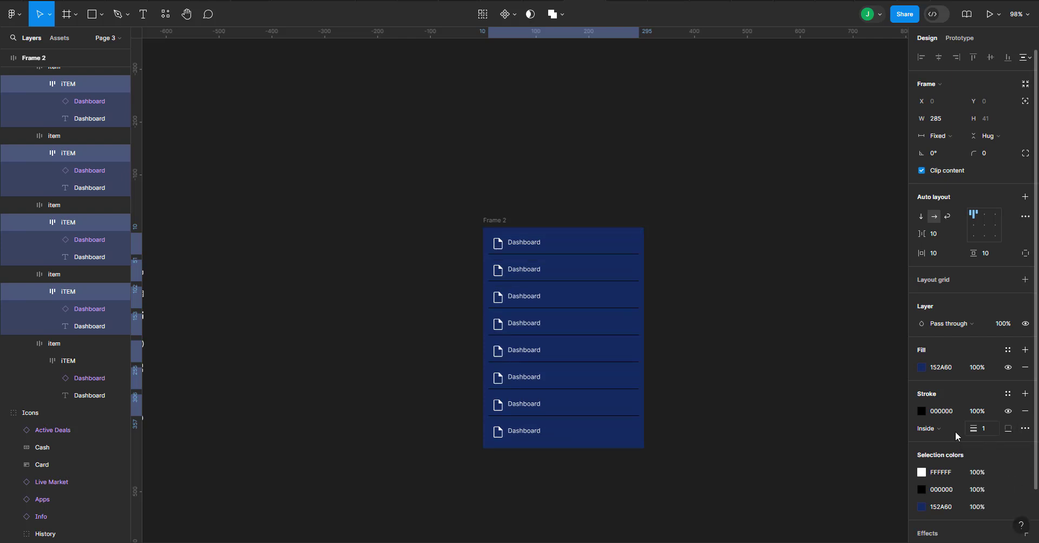
Step: Change the stroke color of the seven row dividers from black to light grey
click(920, 410)
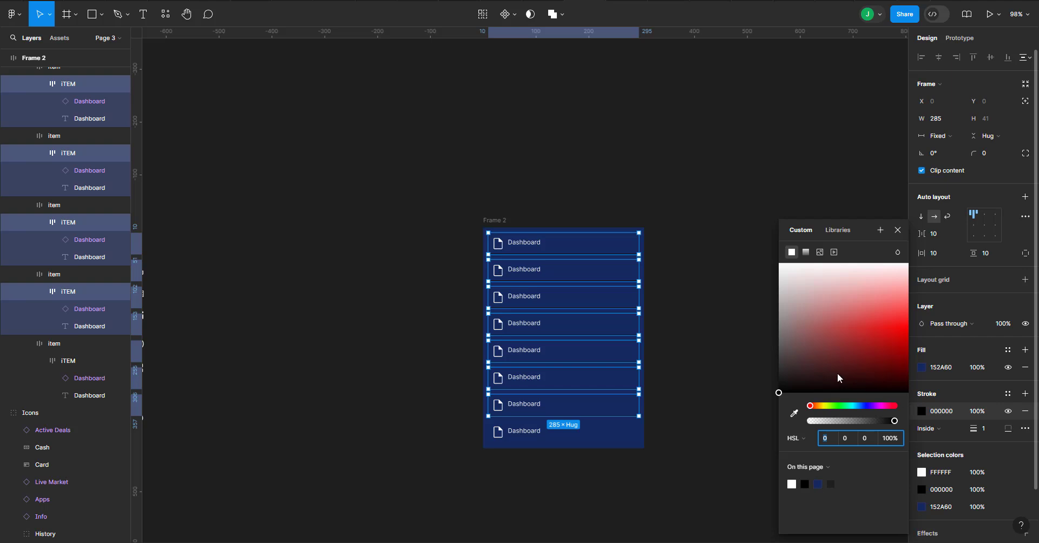
drag(838, 378, 745, 322)
click(716, 282)
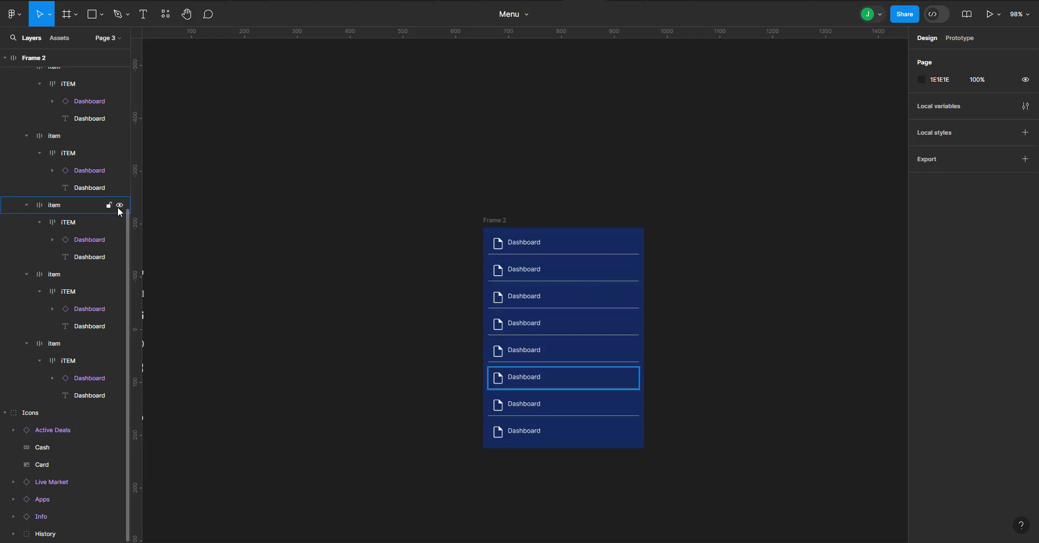
Step: Change the second row's label text to "Active Deals"
scroll(122, 220, up, 4)
scroll(82, 244, up, 1)
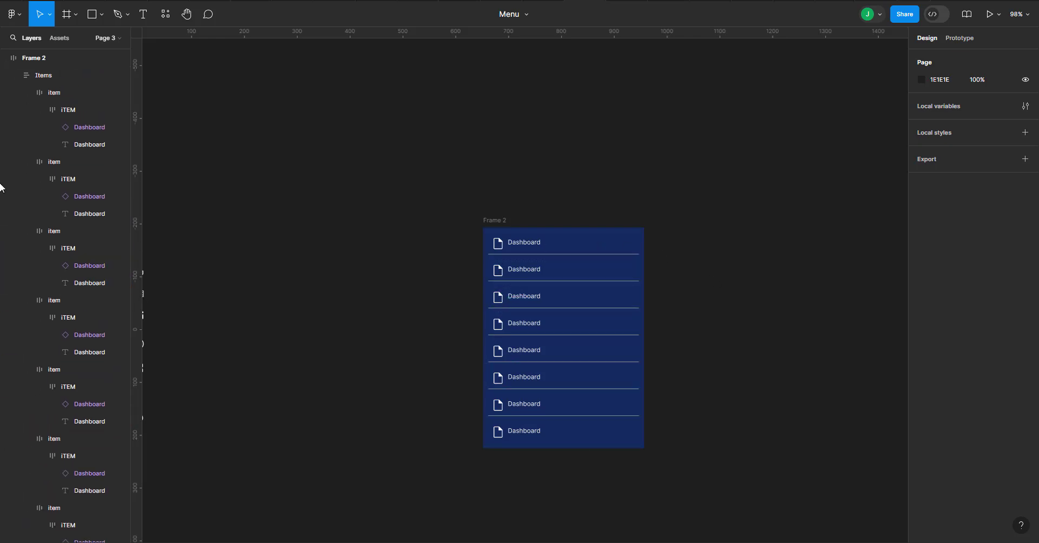
click(71, 213)
key(Return)
text(Ac)
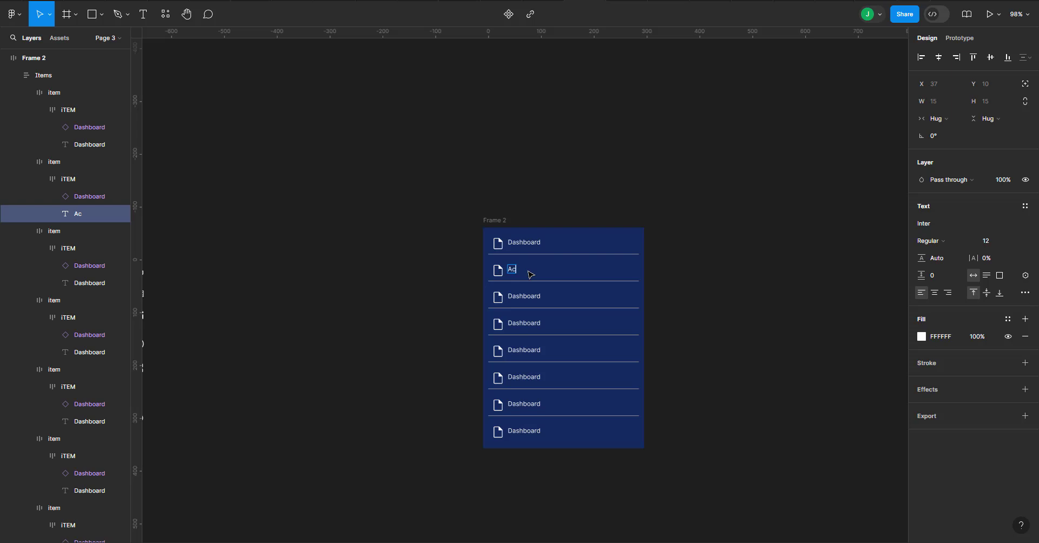
text(tive Deals)
Step: Change the third row's label to "Cash" and the fourth row's label to "Card"
double_click(519, 296)
double_click(522, 296)
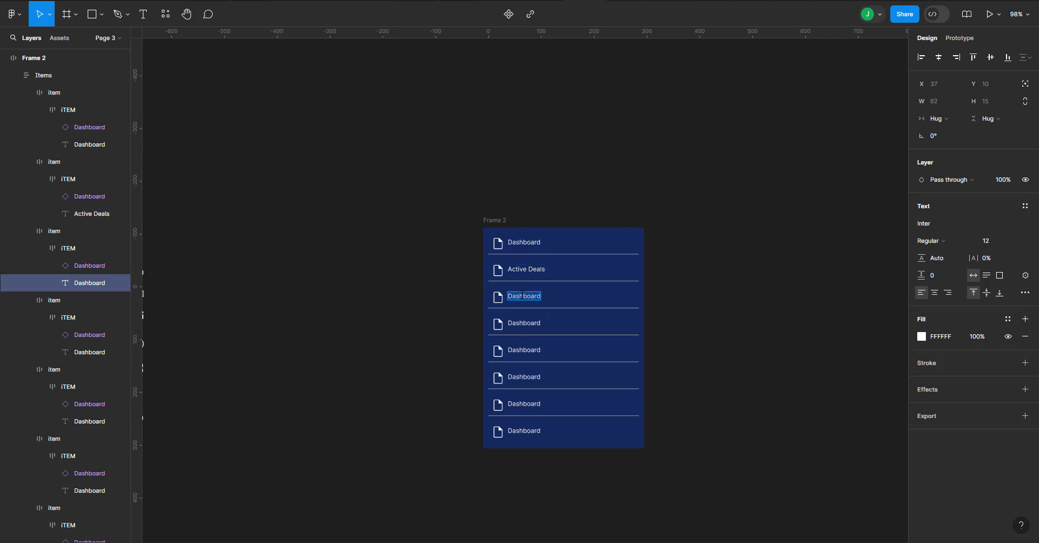
text(Cash)
double_click(523, 323)
double_click(523, 327)
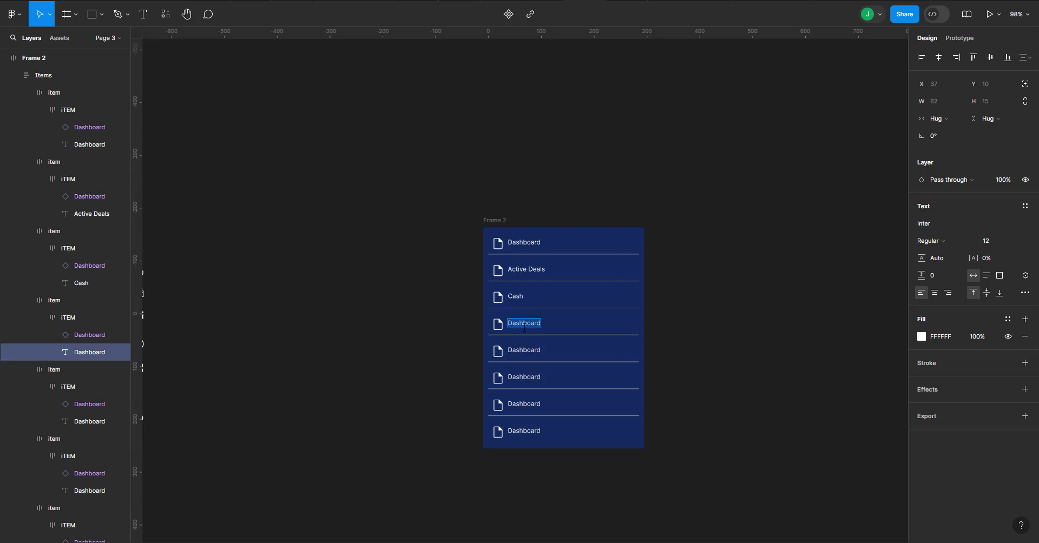
text(C)
Step: Change the fifth row's label text to "Apps"
double_click(520, 351)
scroll(448, 335, left, 5)
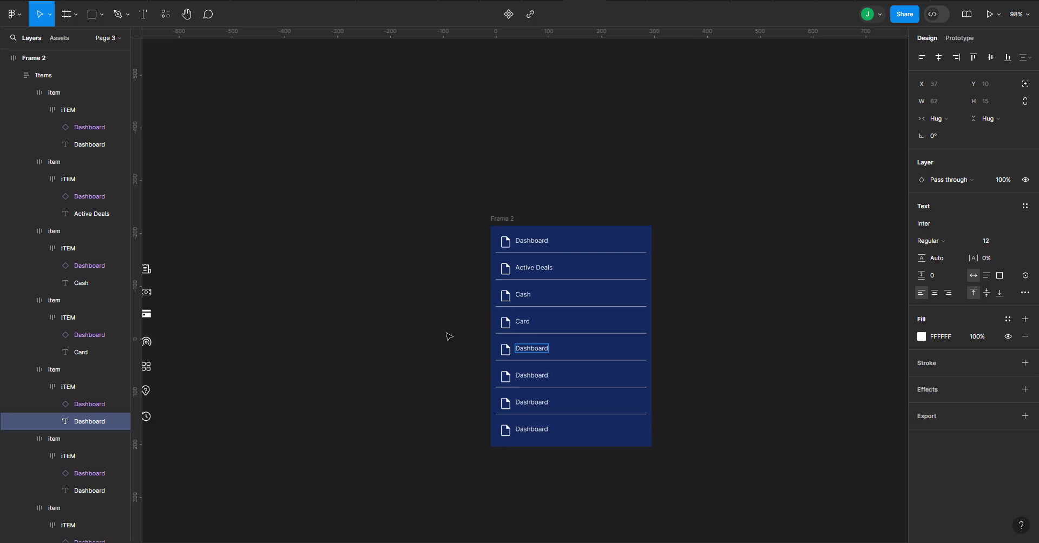
key(ctrl+a)
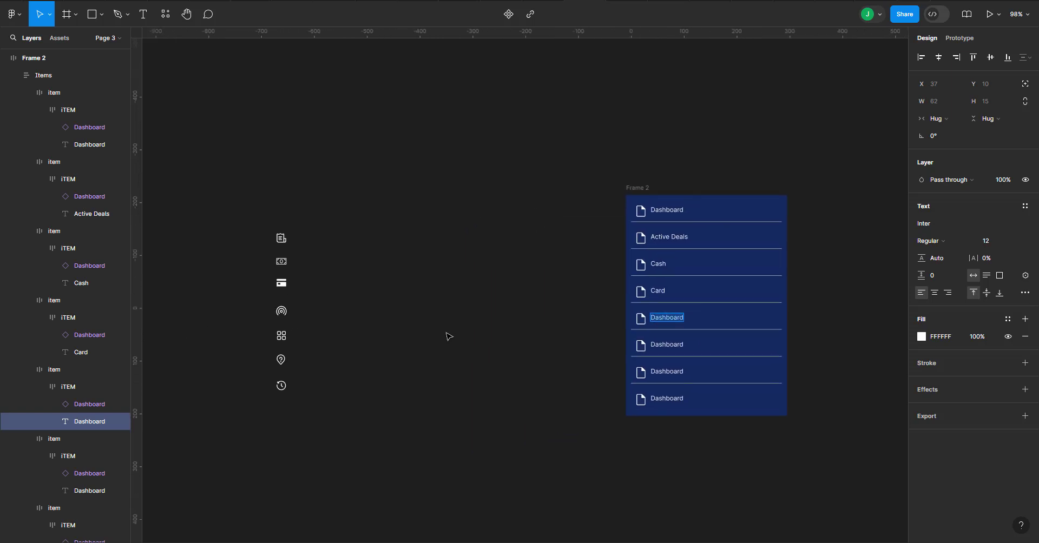
text(Apps)
Step: Change the sixth row's label text to "Apps"
click(668, 345)
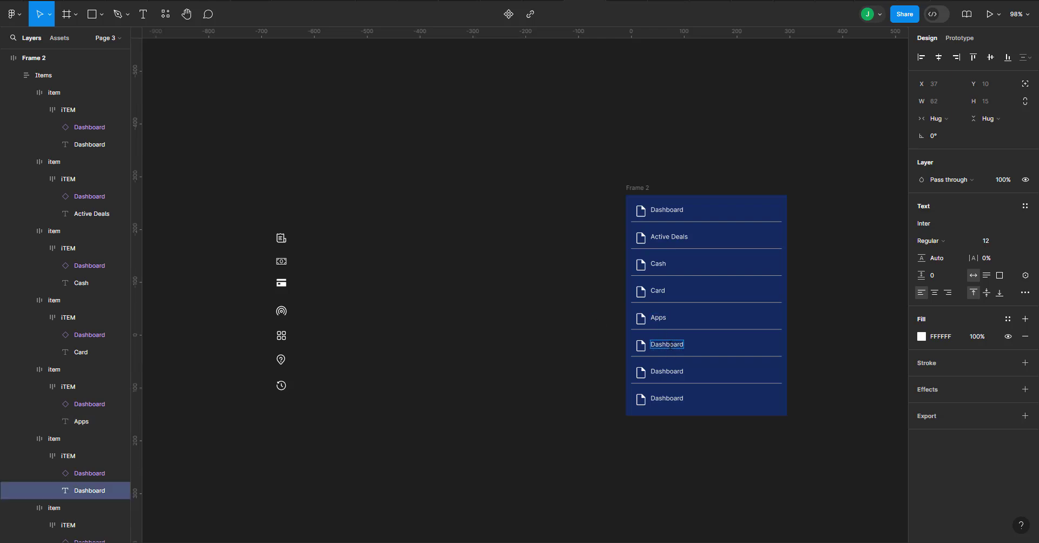
double_click(669, 345)
text(I)
key(BackSpace)
text(Apps)
Step: Replace the fifth row's label text with "Active Market"
click(663, 319)
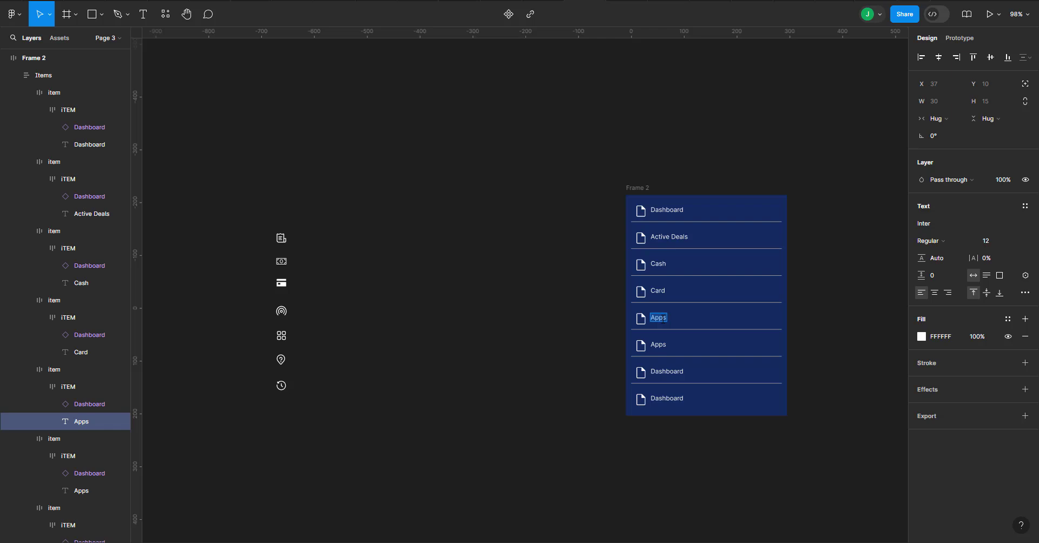
text(A)
key(BackSpace)
text(ve Market)
Step: Change the seventh row's label to "Info" and the last row's label to "History"
click(666, 372)
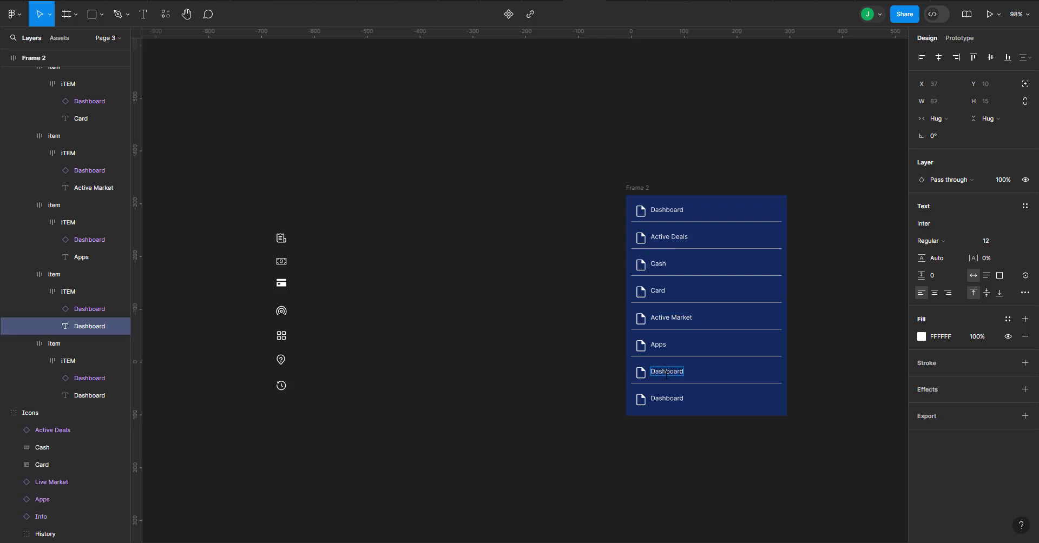
double_click(666, 373)
text(Info)
click(670, 398)
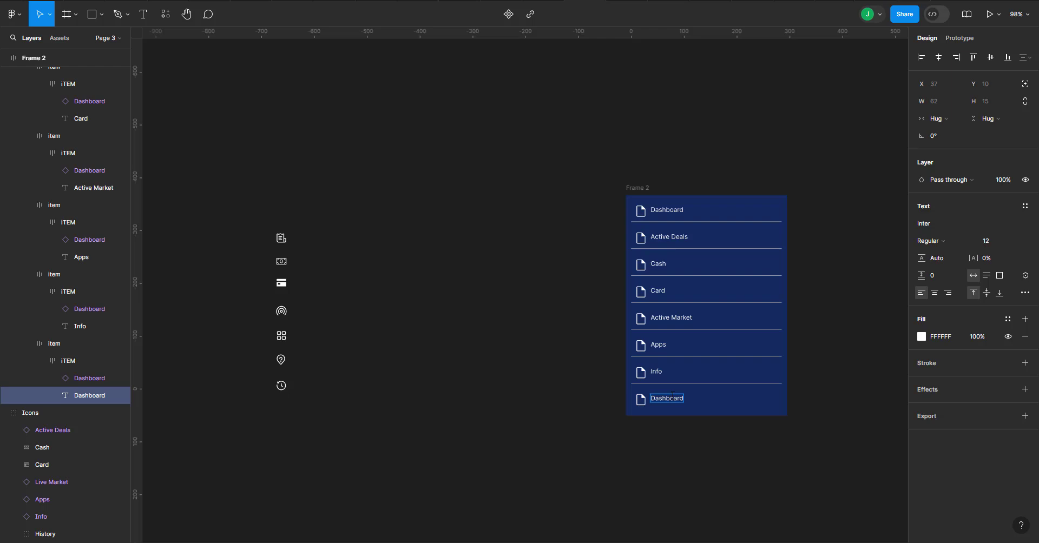
double_click(671, 397)
text(History)
key(Escape)
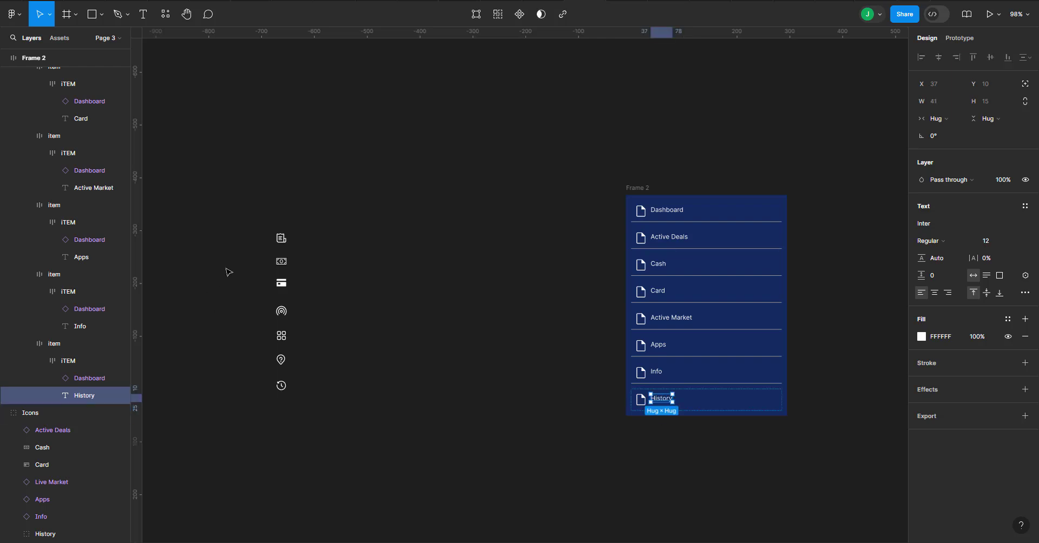
Step: Move the Active Deals icon from the Icons group into the second row's iTEM frame, between the file icon and the label
click(280, 242)
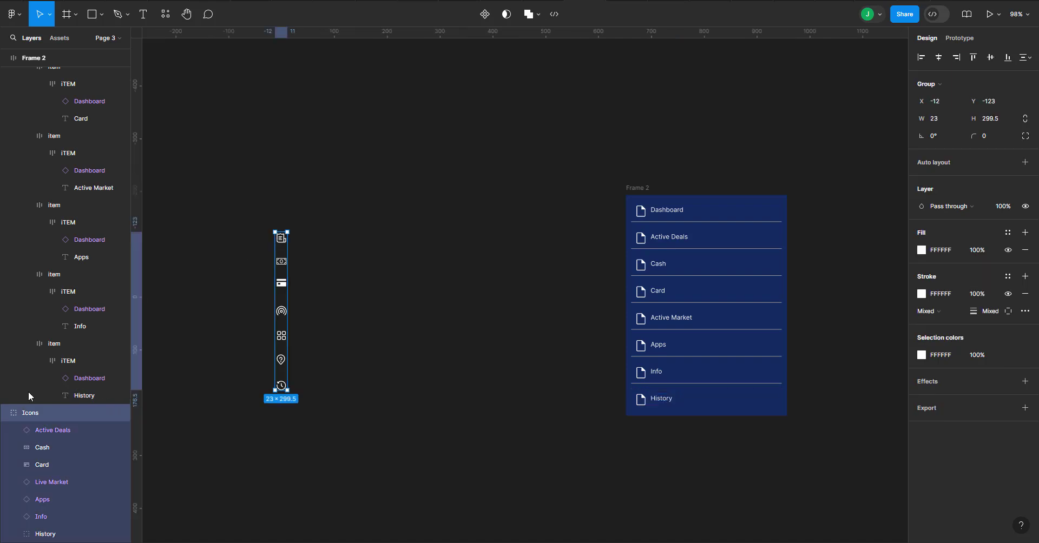
click(54, 432)
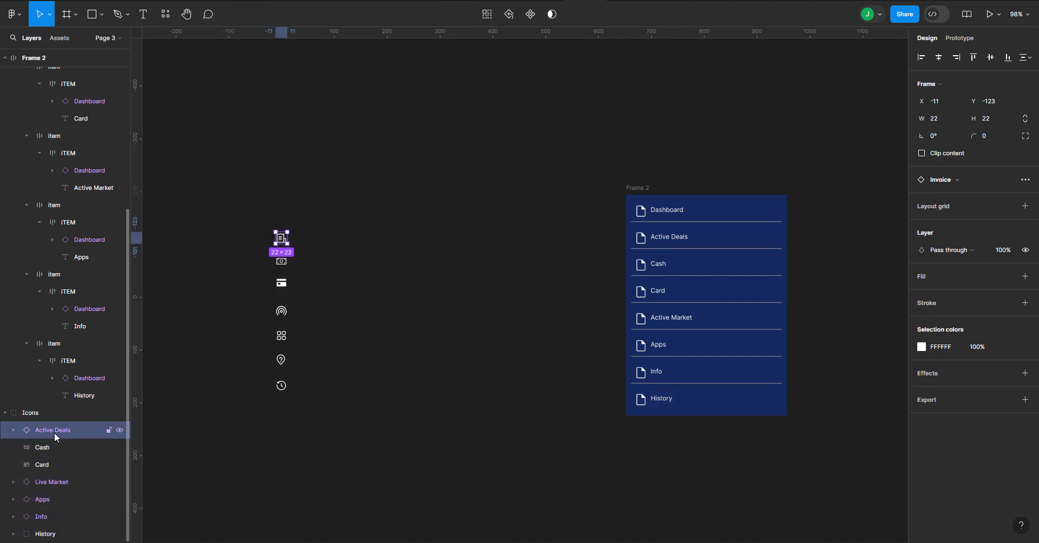
drag(54, 433, 99, 158)
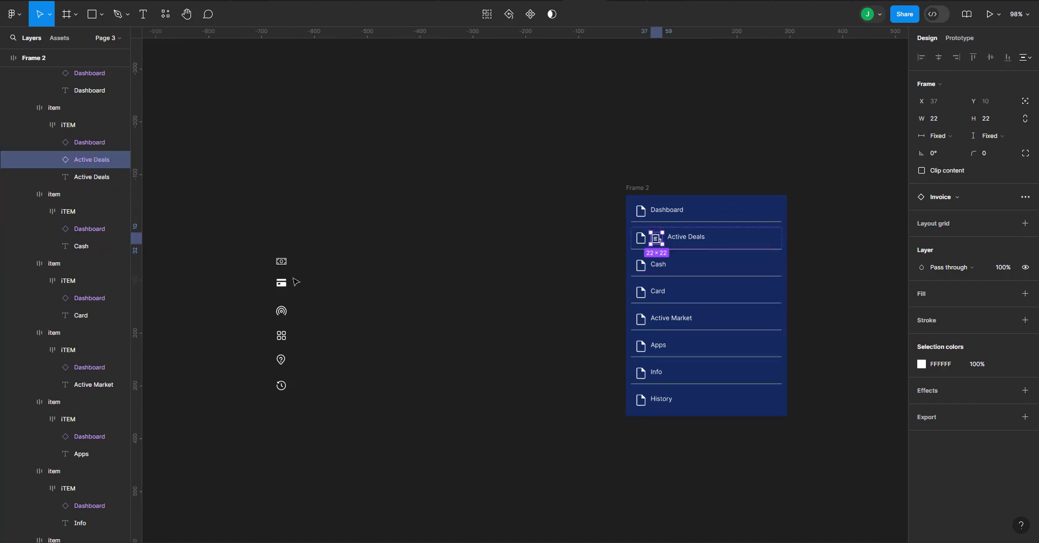
Step: Delete the Dashboard file icon from the Active Deals row
scroll(644, 340, up, 5)
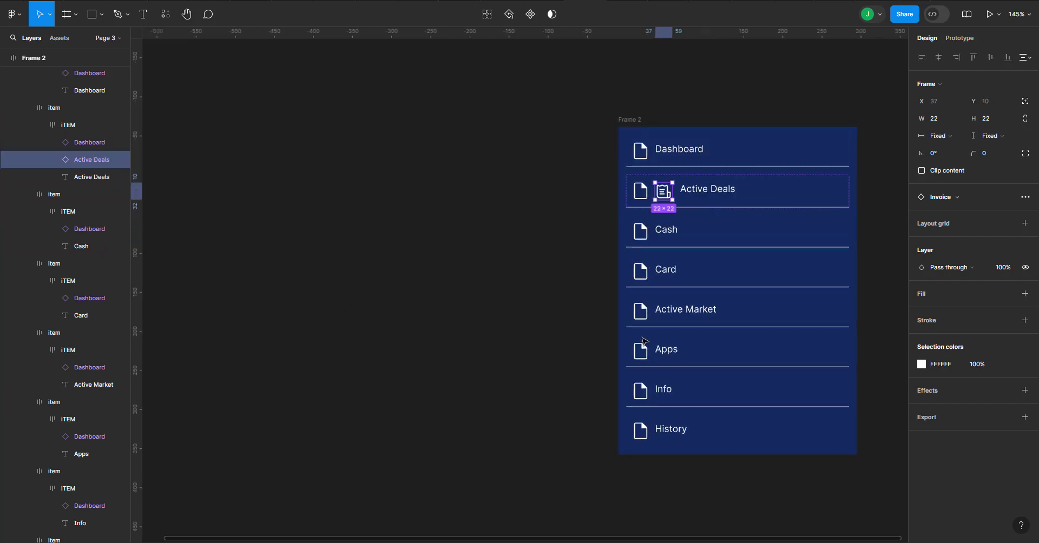
scroll(644, 341, right, 3)
scroll(644, 341, up, 1)
scroll(644, 341, up, 2)
scroll(643, 341, right, 3)
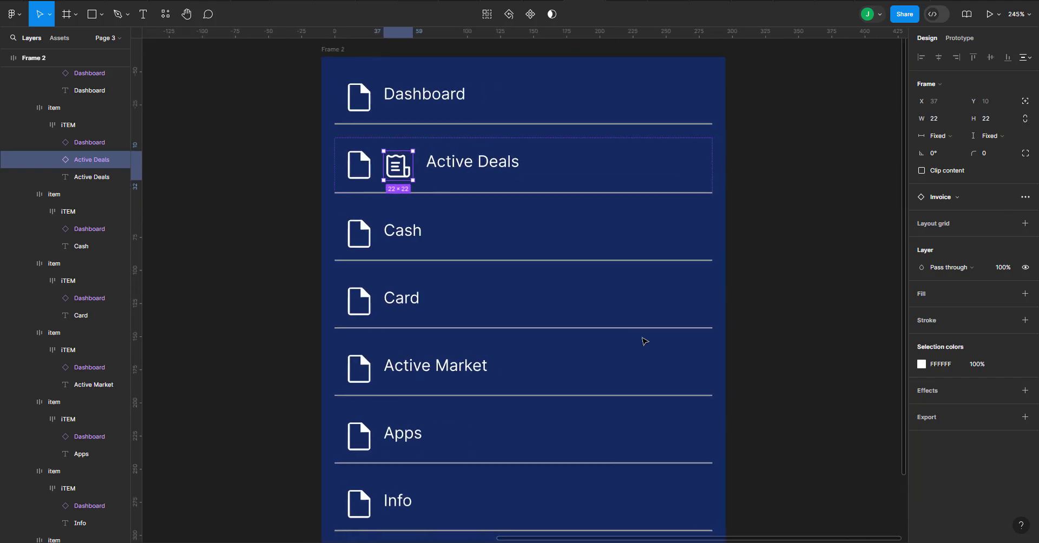
click(86, 143)
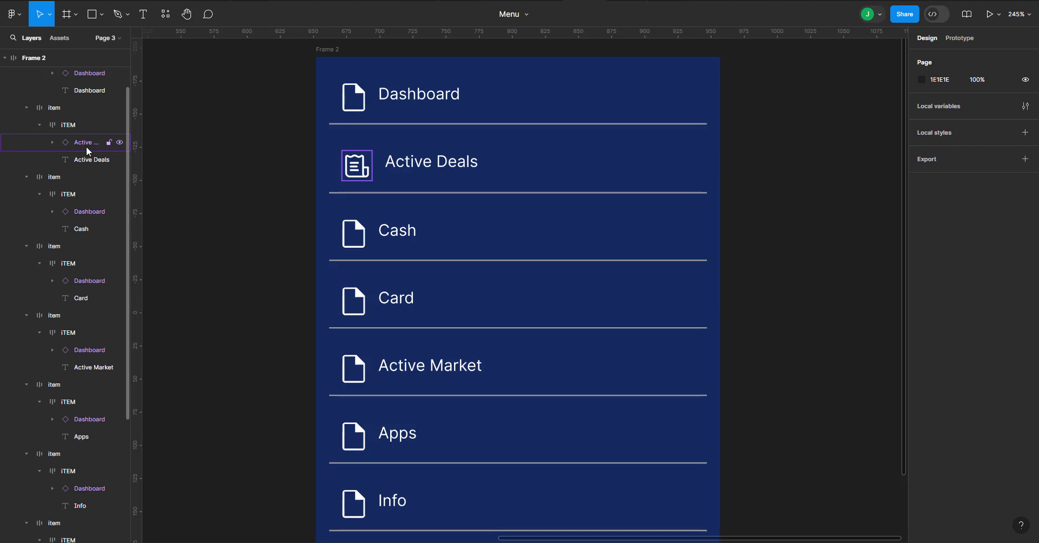
Step: Move the Cash icon from the Icons group into the Cash row before its label, and delete that row's Dashboard file icon
key(Delete)
scroll(85, 437, down, 5)
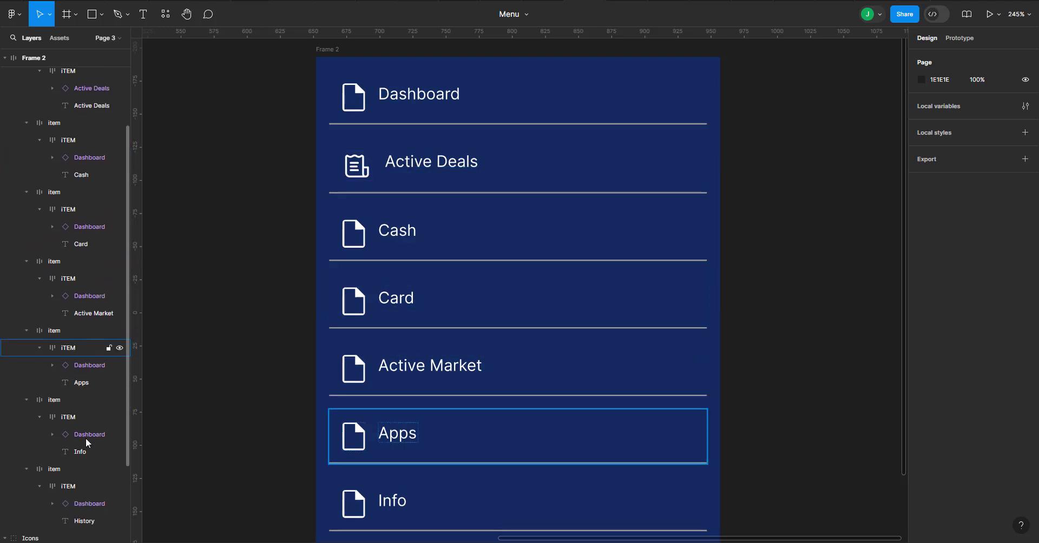
drag(60, 446, 84, 98)
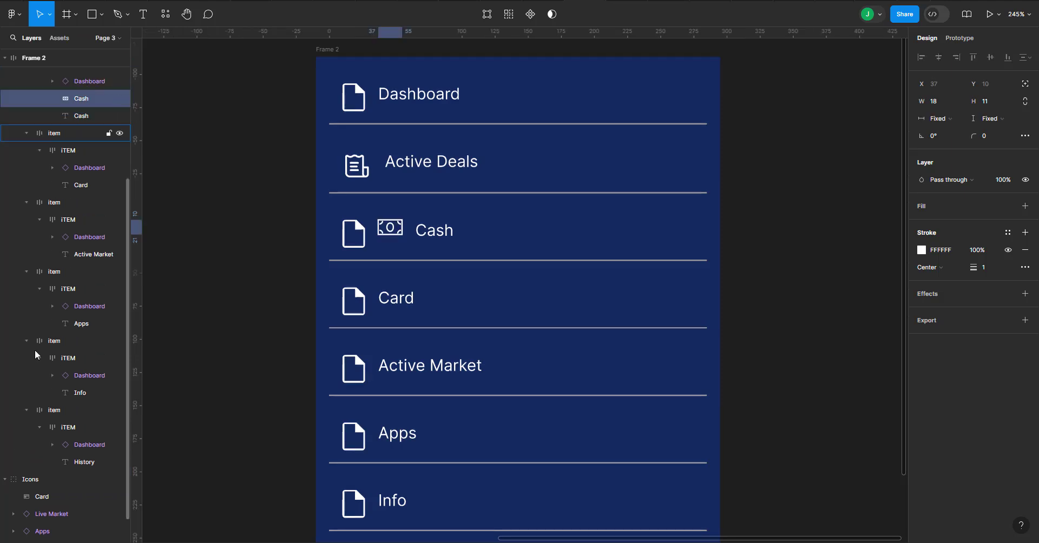
click(78, 82)
key(Delete)
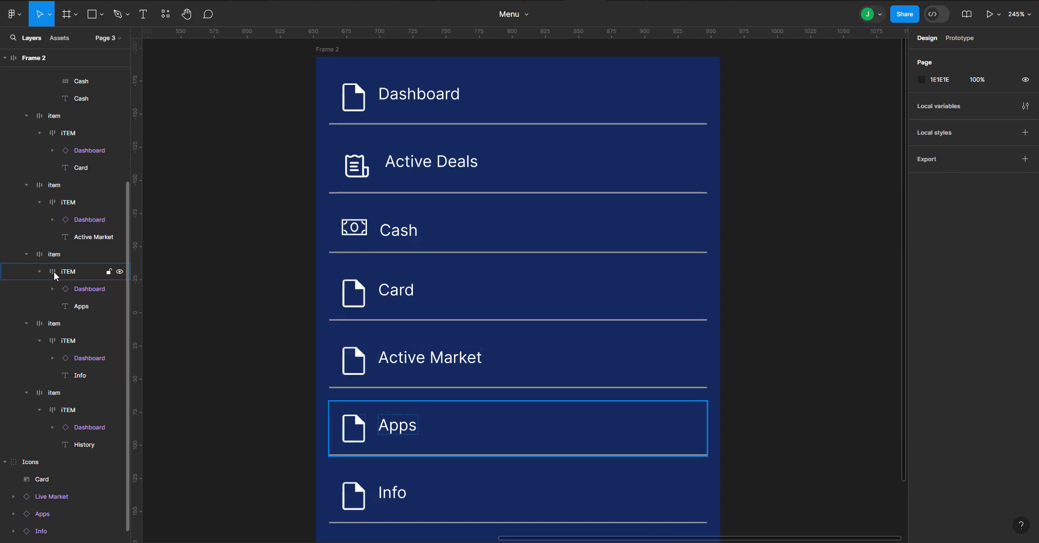
Step: Replace the Card row's Dashboard file icon with the Card icon from the Icons group
scroll(65, 325, down, 1)
drag(48, 461, 75, 140)
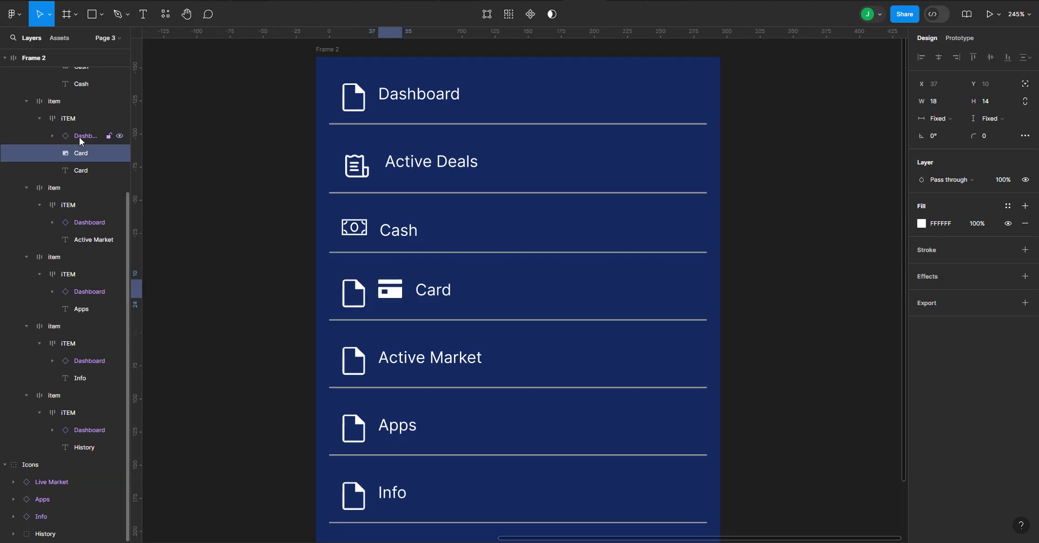
click(80, 139)
key(Delete)
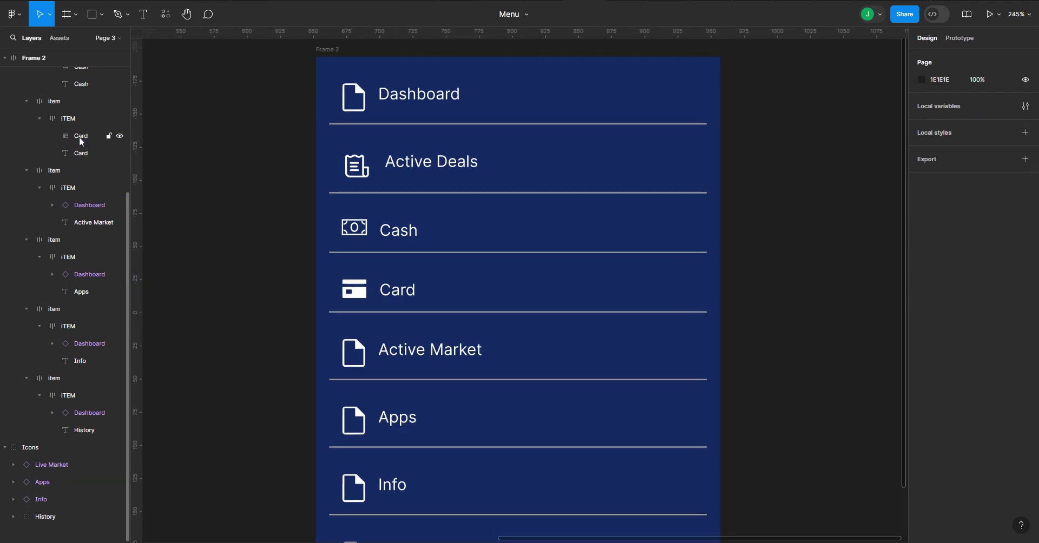
Step: Replace the Active Market row's Dashboard file icon with the Live Market icon from the Icons group
drag(83, 462, 92, 207)
click(92, 205)
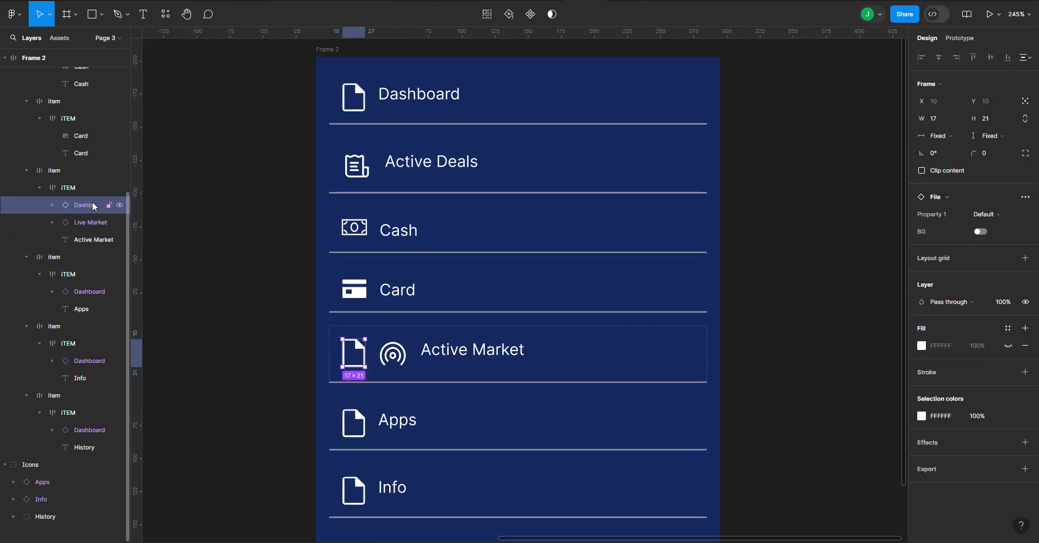
key(Delete)
scroll(412, 319, down, 2)
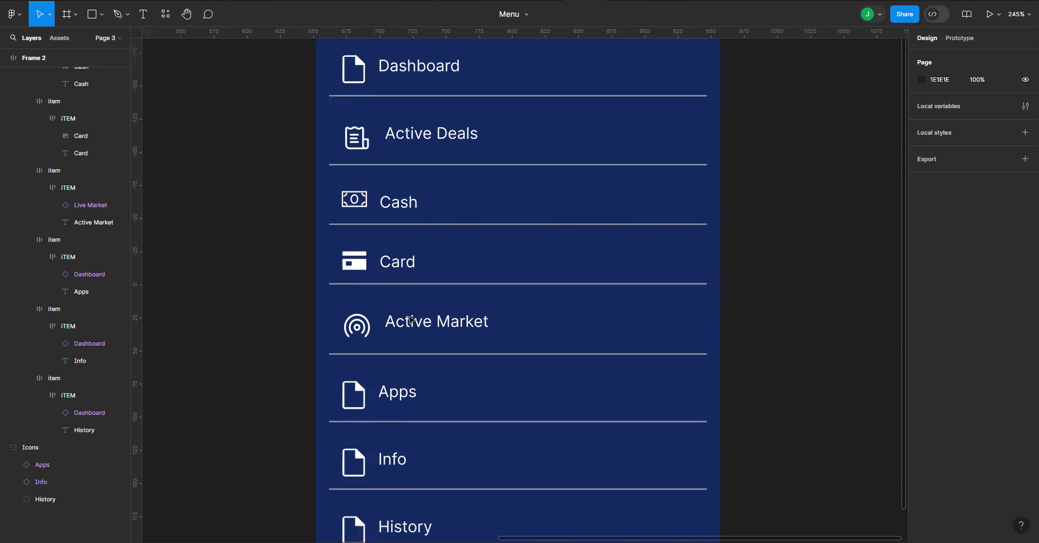
Step: Move the Apps icon from the Icons group into the Apps row and delete the Dashboard file icon there
scroll(249, 395, down, 3)
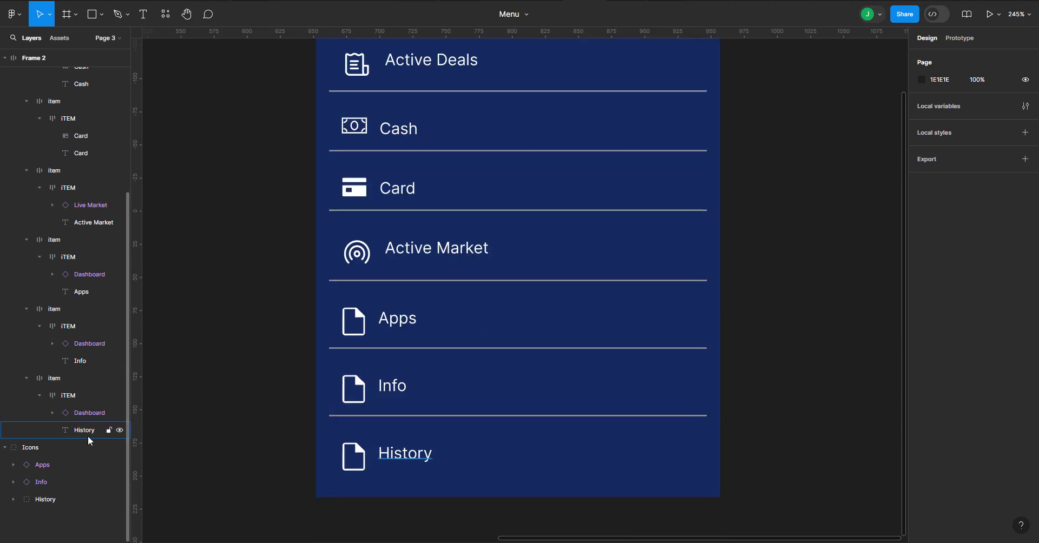
drag(89, 354, 85, 281)
click(89, 276)
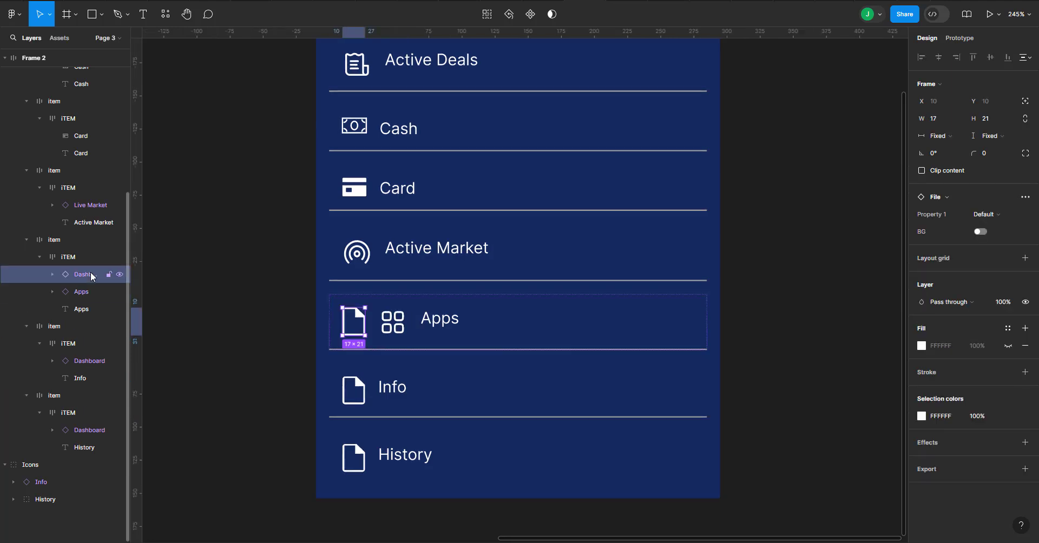
key(Delete)
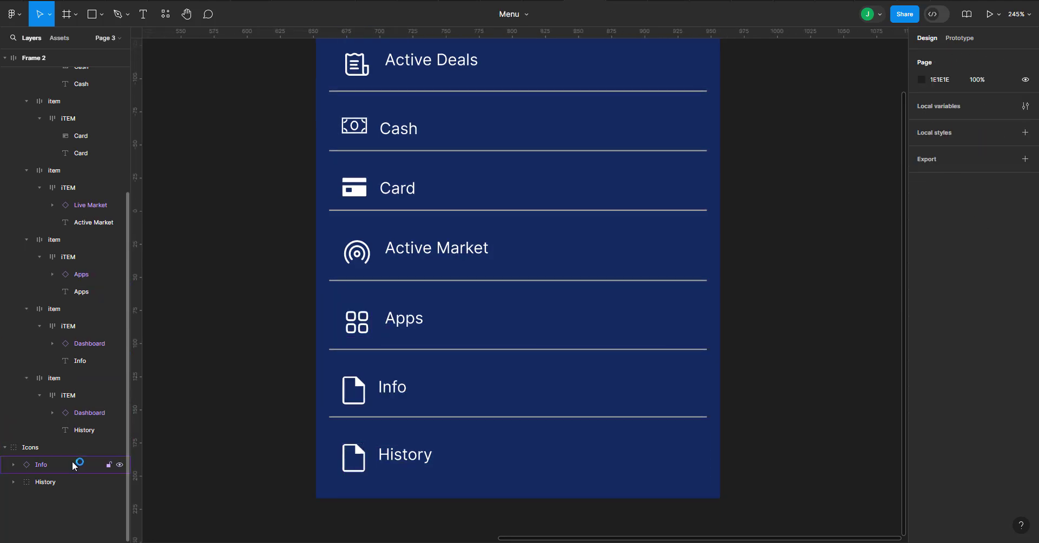
Step: Move the Info icon from the Icons group into the Info row and delete its Dashboard file icon
drag(73, 463, 88, 352)
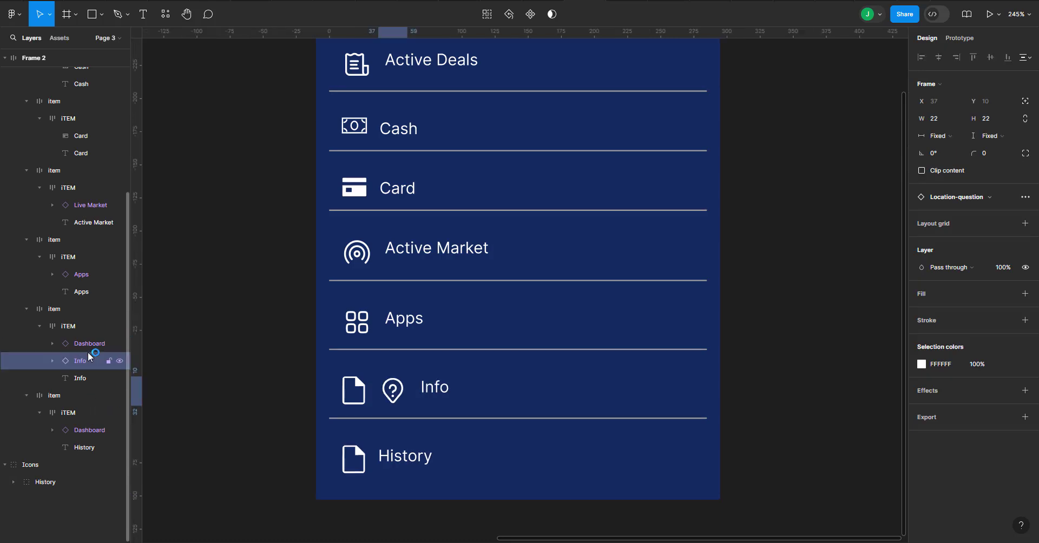
click(89, 344)
key(Delete)
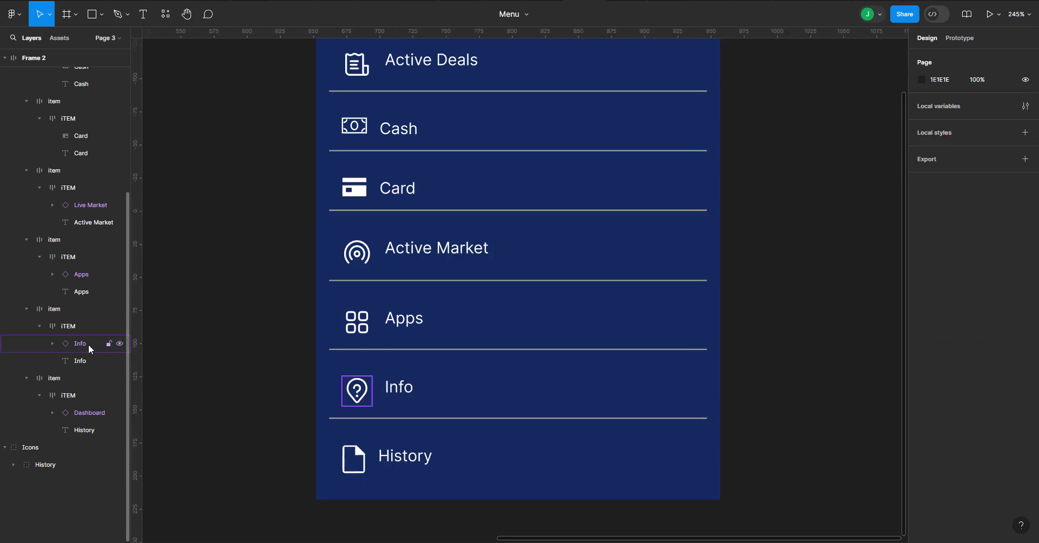
Step: Move the History icon from the Icons group into the last row and delete that row's Dashboard file icon
click(71, 464)
drag(70, 464, 83, 425)
click(84, 419)
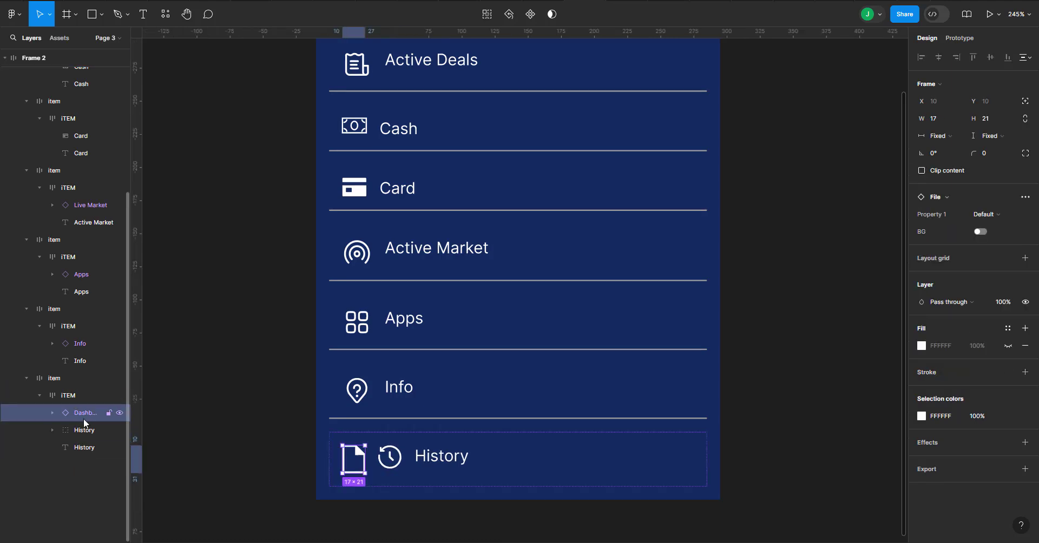
key(Delete)
key(shift+1)
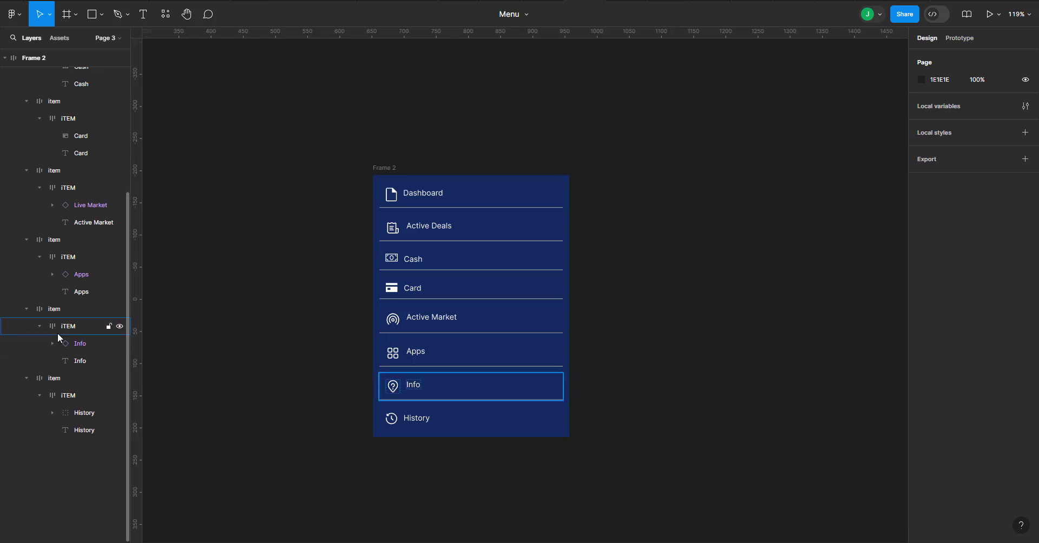
Step: Set Frame 2's auto layout padding to 17 horizontally and 30 vertically
scroll(57, 332, up, 5)
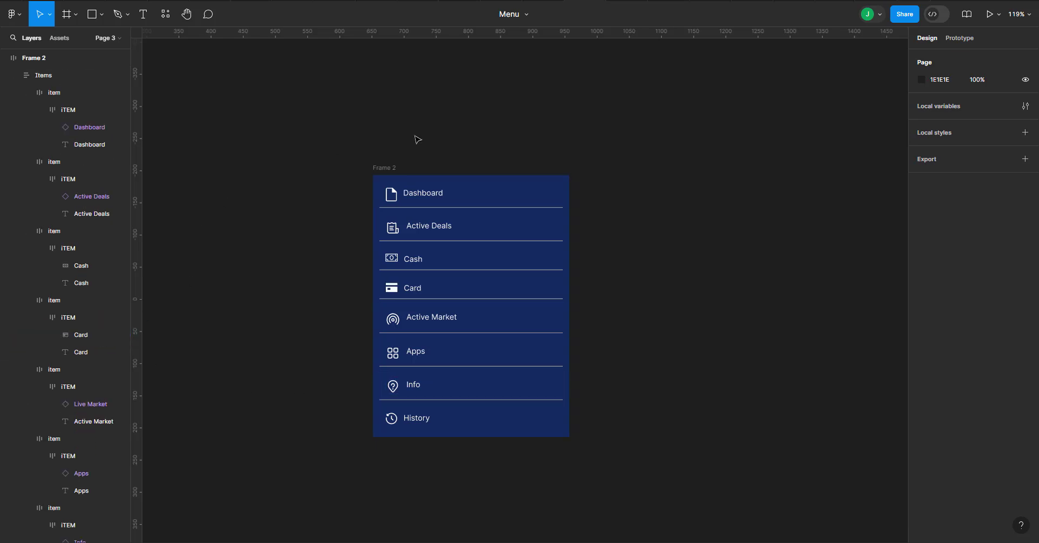
click(91, 79)
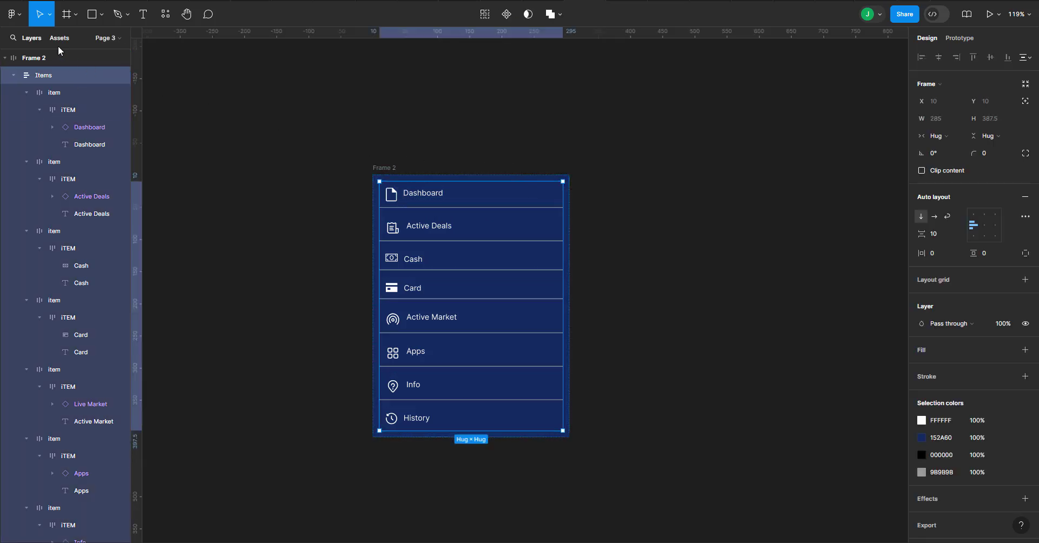
click(73, 64)
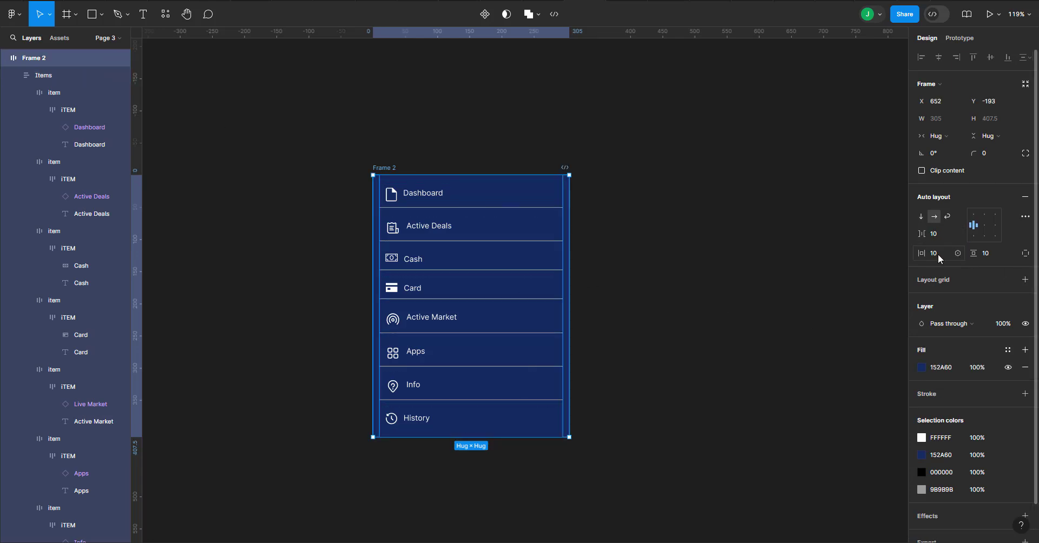
drag(972, 253, 932, 253)
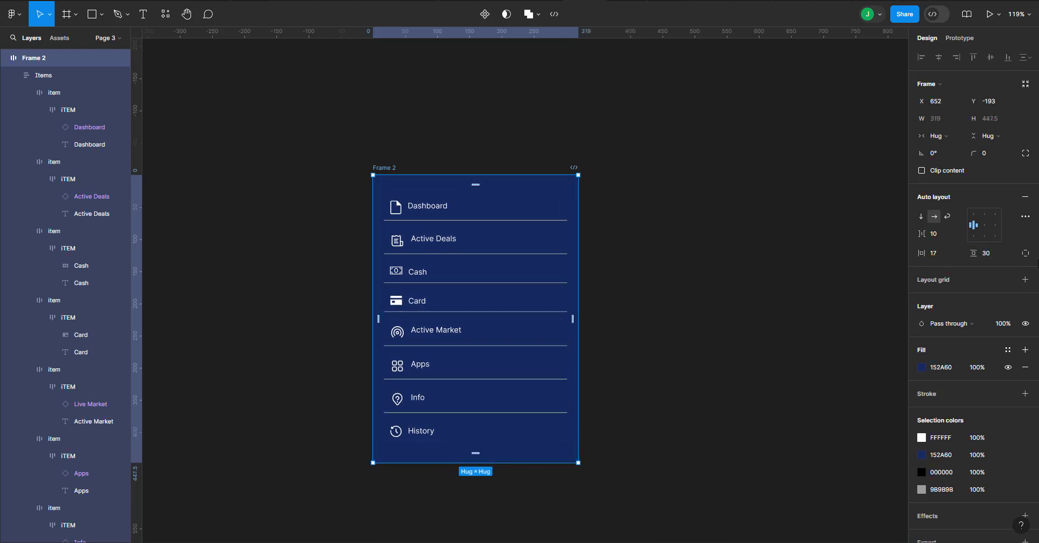
Step: Switch Frame 2 to individual side paddings and set its top padding to 112
click(1025, 253)
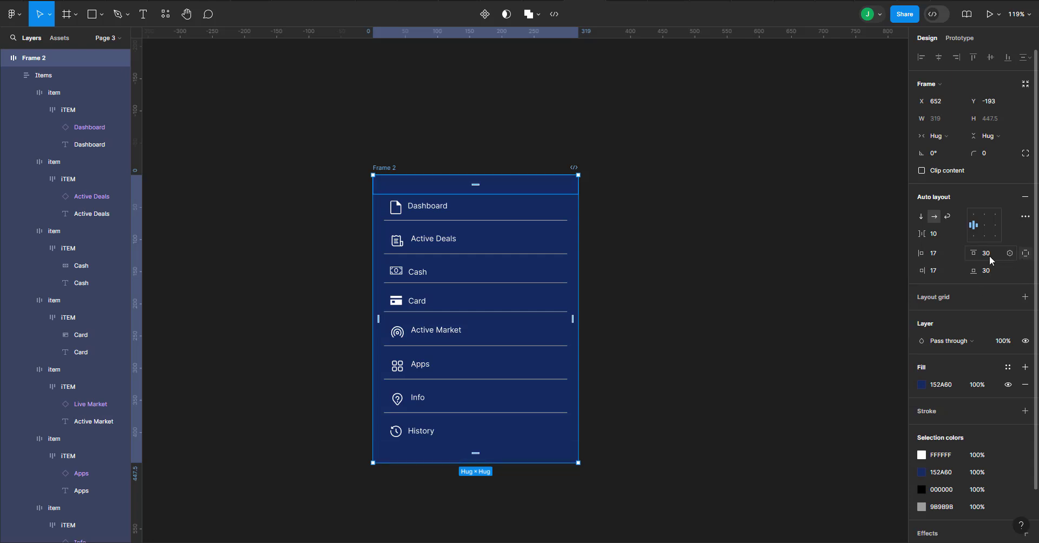
drag(976, 250, 909, 266)
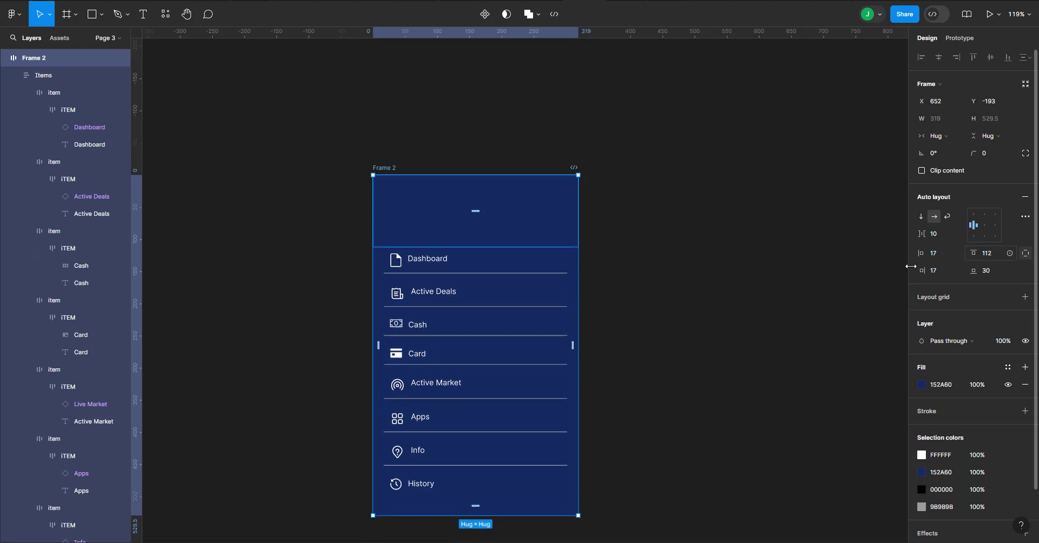
click(782, 296)
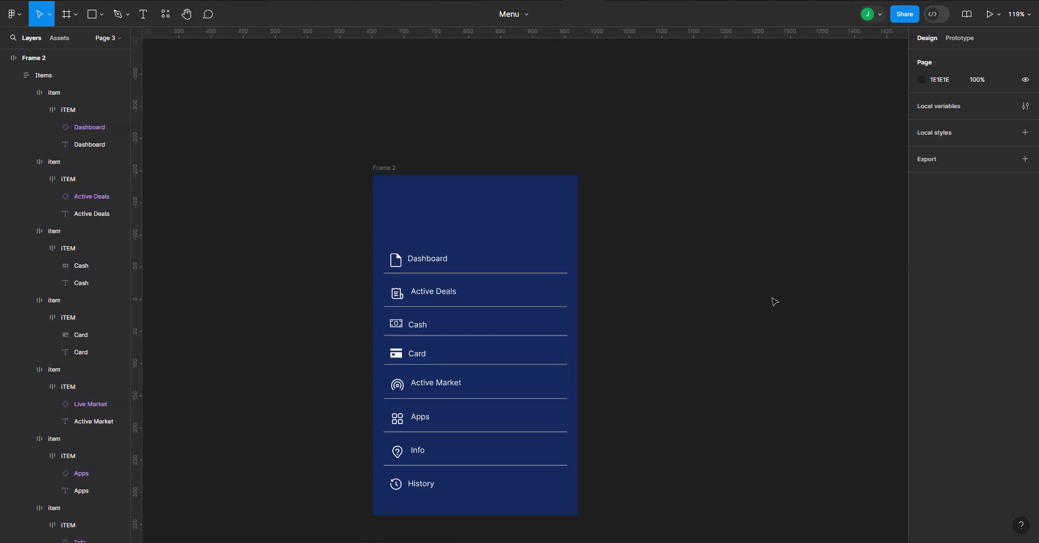
Step: Add a text layer reading "Sattior." on the canvas above Frame 2
key(t)
click(462, 136)
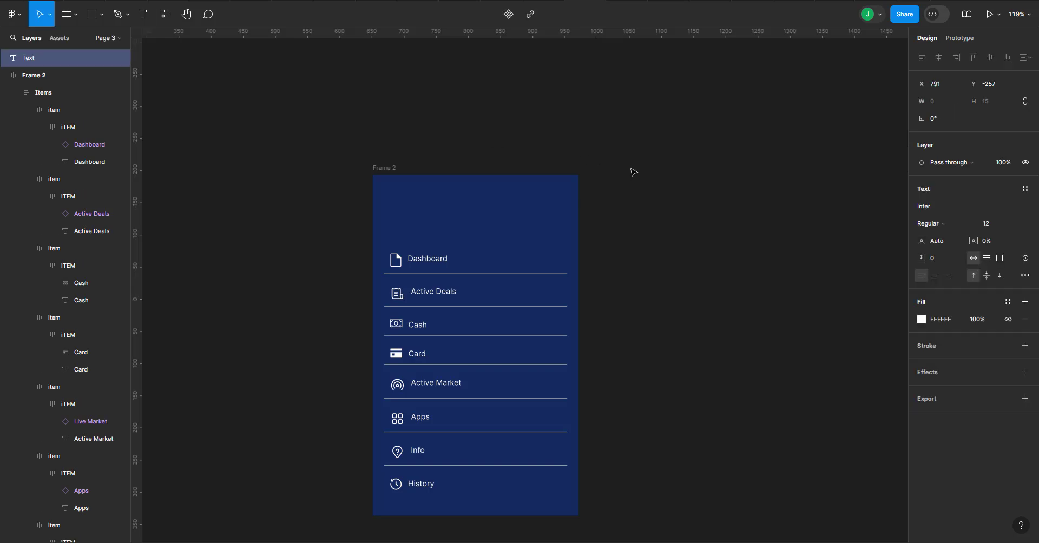
text(Sattior.)
Step: Format the "Sattior." text as Inter Extra Bold with a font size of 30
key(ctrl+a)
click(922, 207)
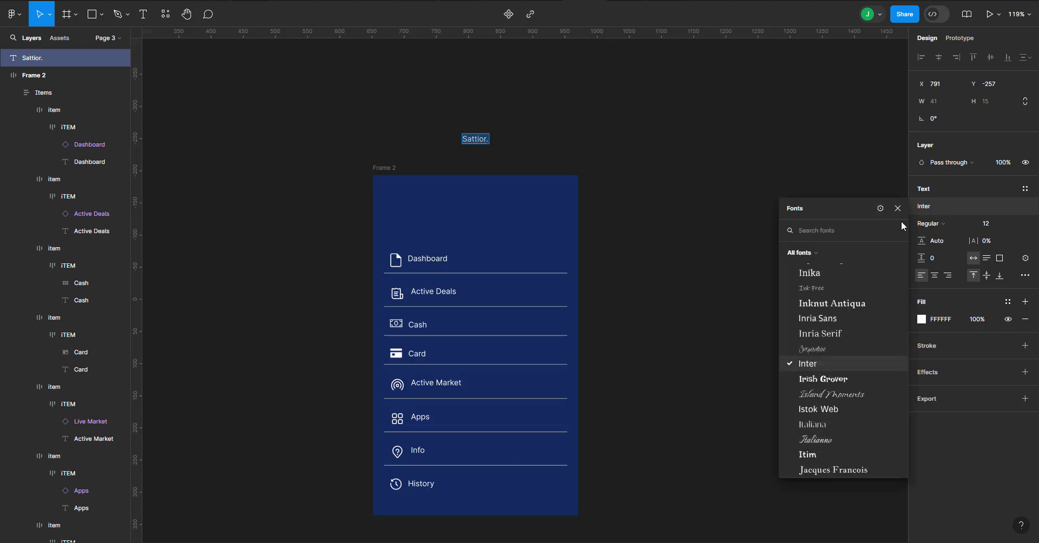
click(951, 226)
click(931, 230)
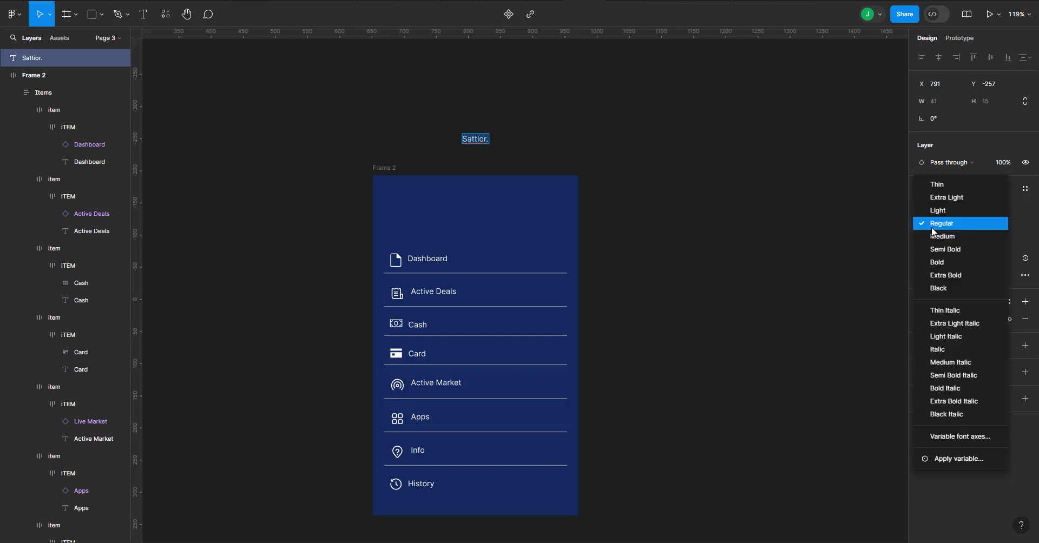
click(944, 275)
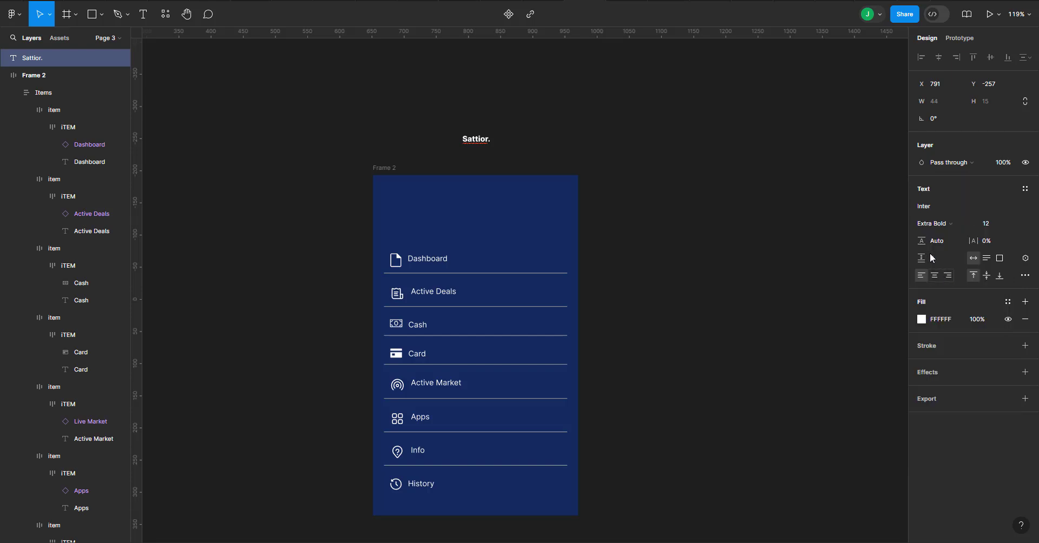
click(992, 229)
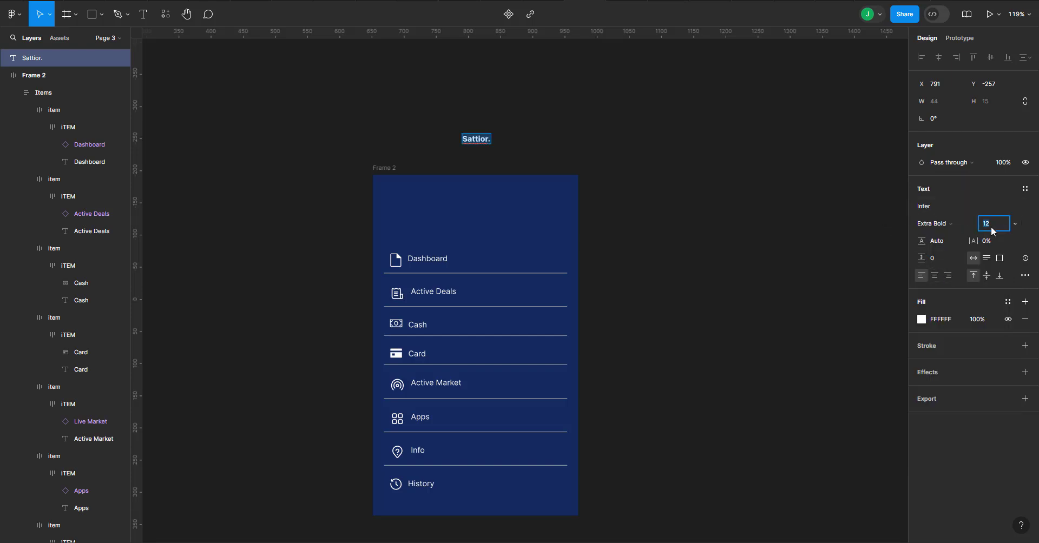
key(Return)
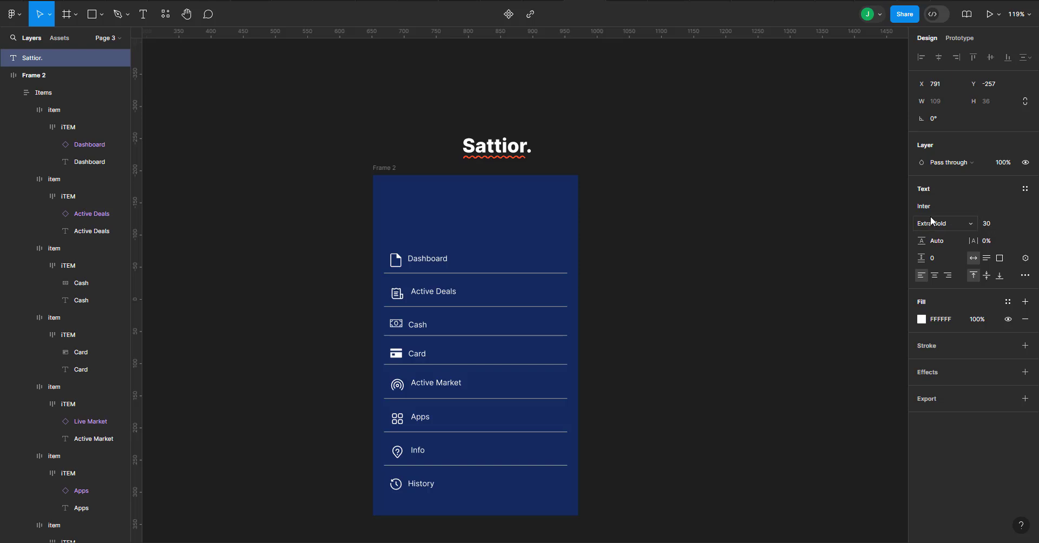
key(Escape)
Step: Move the "Sattior." text into Frame 2, give it absolute position, and place it centred in the empty space above the Dashboard row
drag(533, 147, 496, 211)
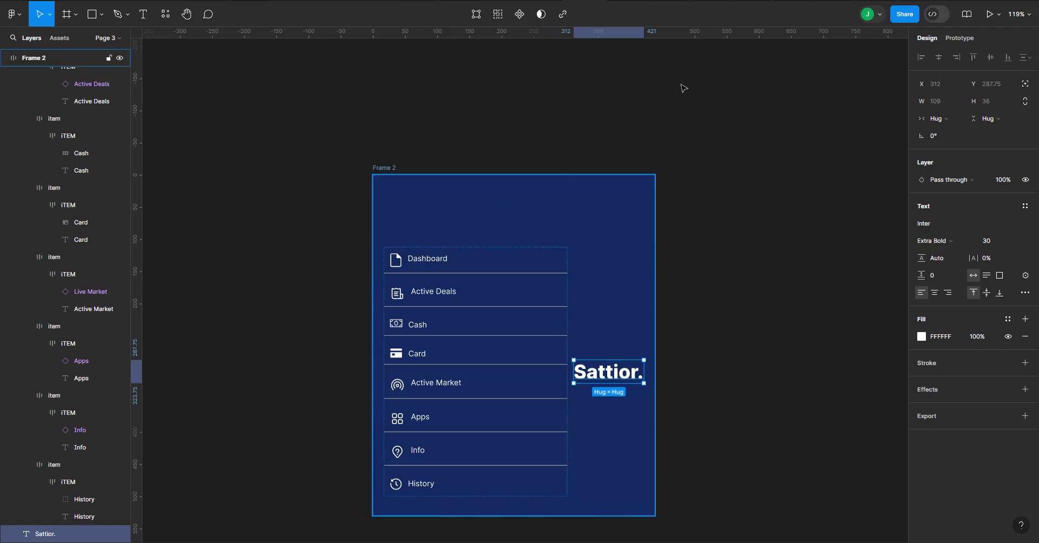
click(1024, 83)
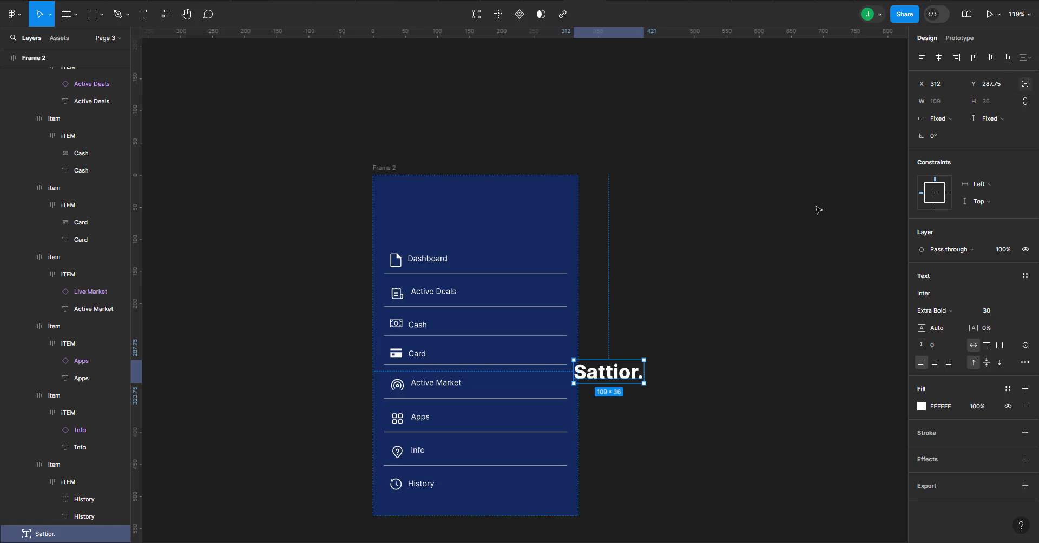
drag(608, 382, 476, 204)
Step: Round Frame 2's corners with a radius of 27
click(377, 172)
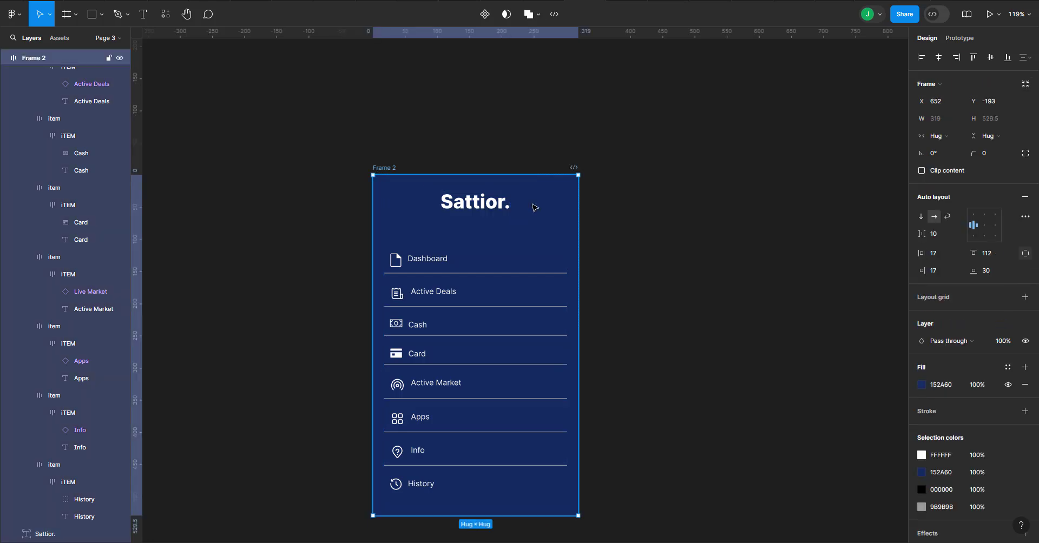
click(982, 153)
text(17)
key(Return)
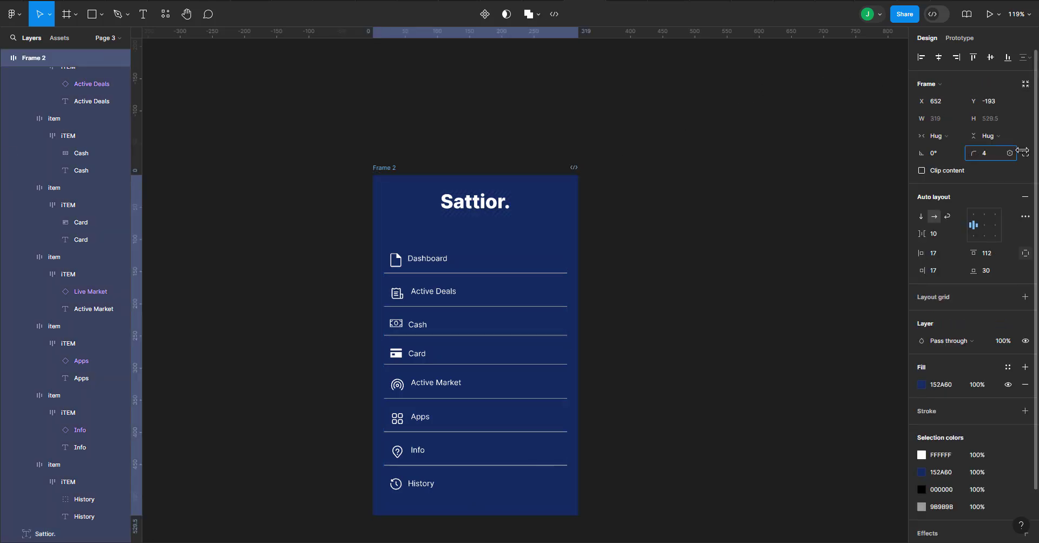
drag(122, 154, 233, 170)
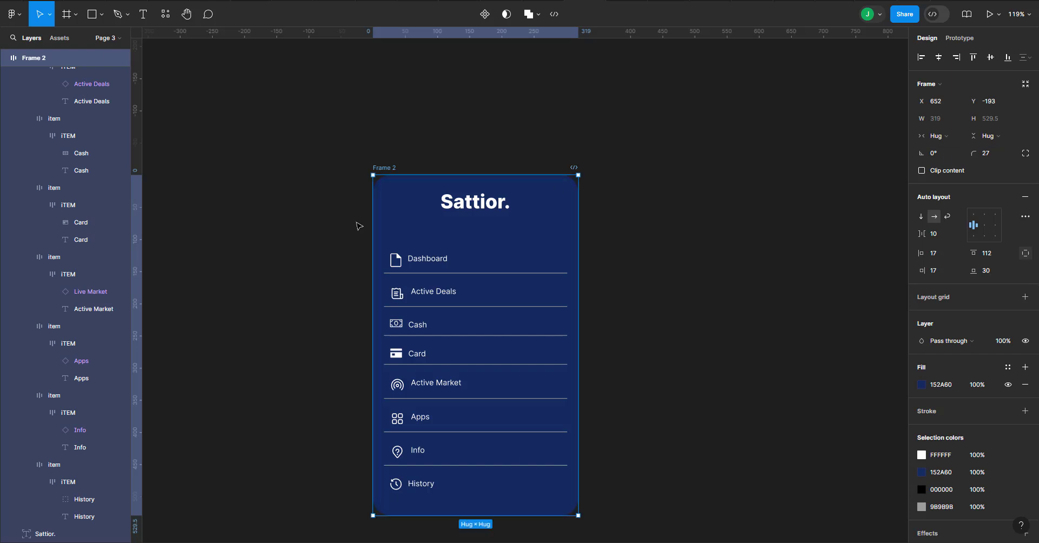
click(725, 188)
Step: Nudge the "Sattior." title down 7 px to Y 30 within Frame 2
click(498, 204)
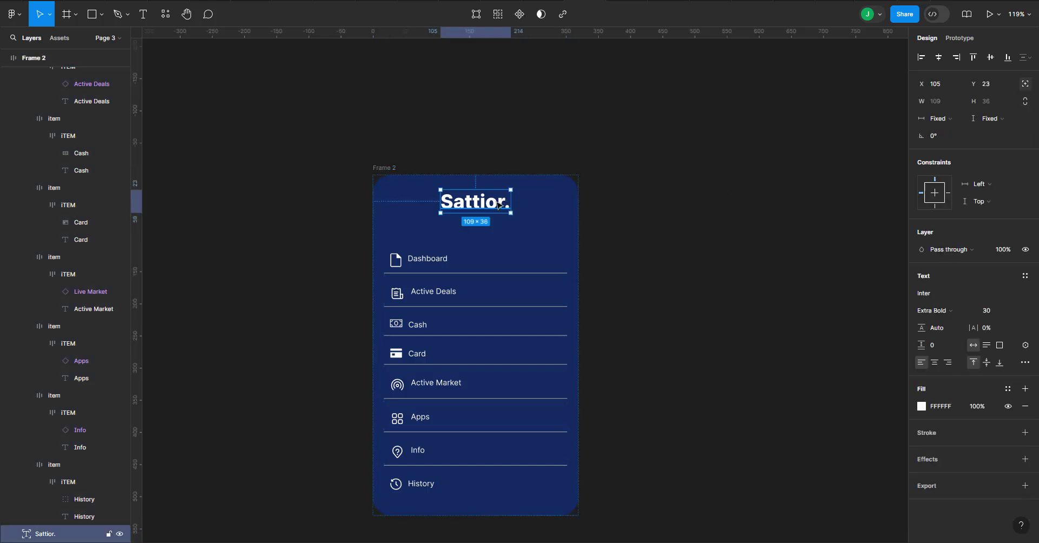
key(Down)
key(Down)
key(Down)
key(Down)
key(Down)
key(Down)
key(Down)
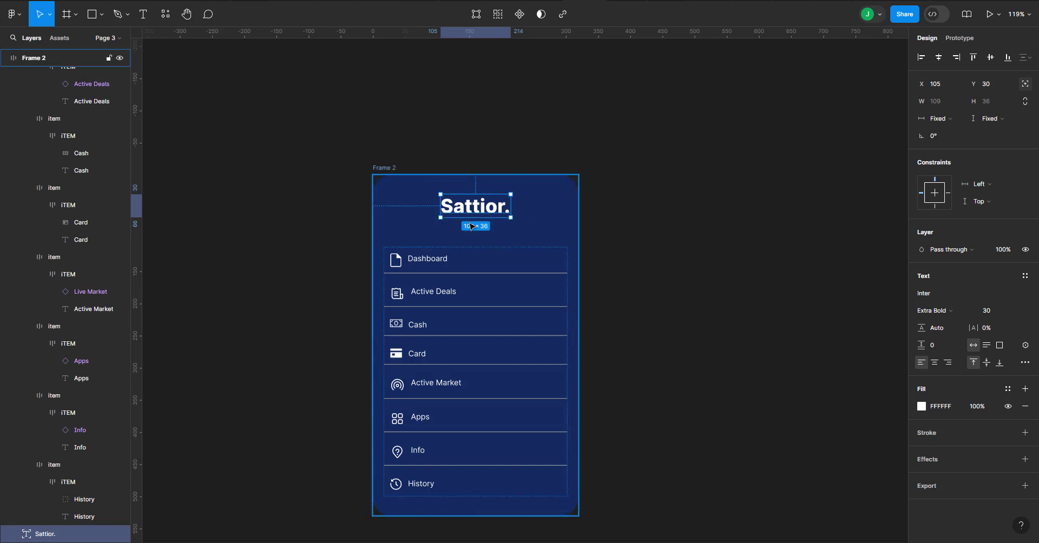
click(606, 210)
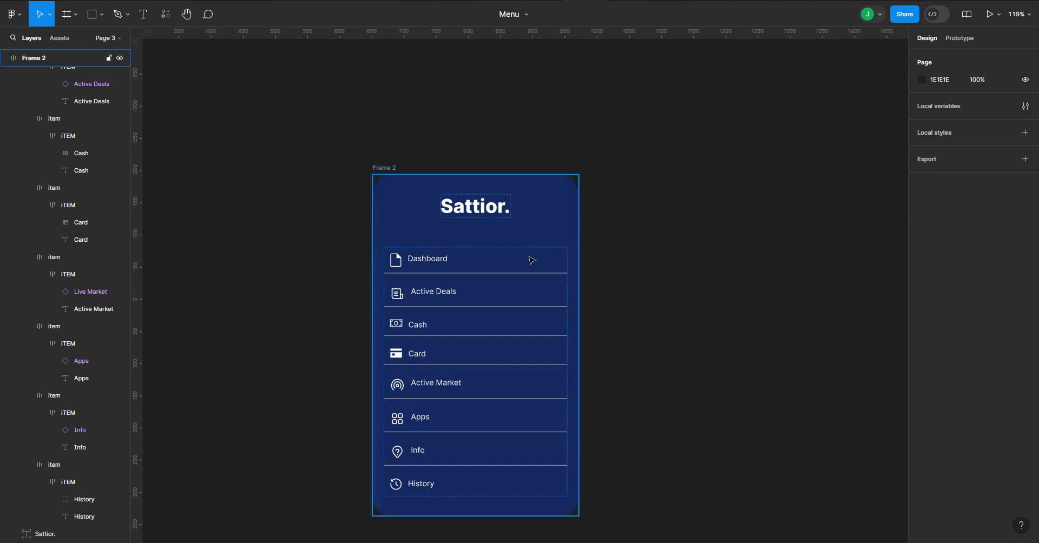
Step: Highlight the Dashboard row by changing its 152A60 background to white and its icon and label to 152A60
click(484, 262)
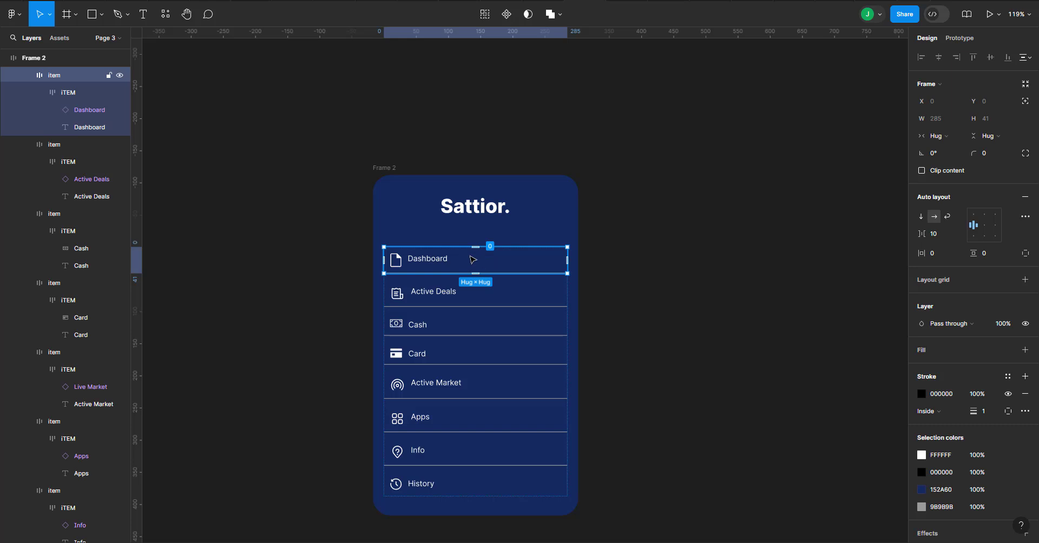
click(922, 491)
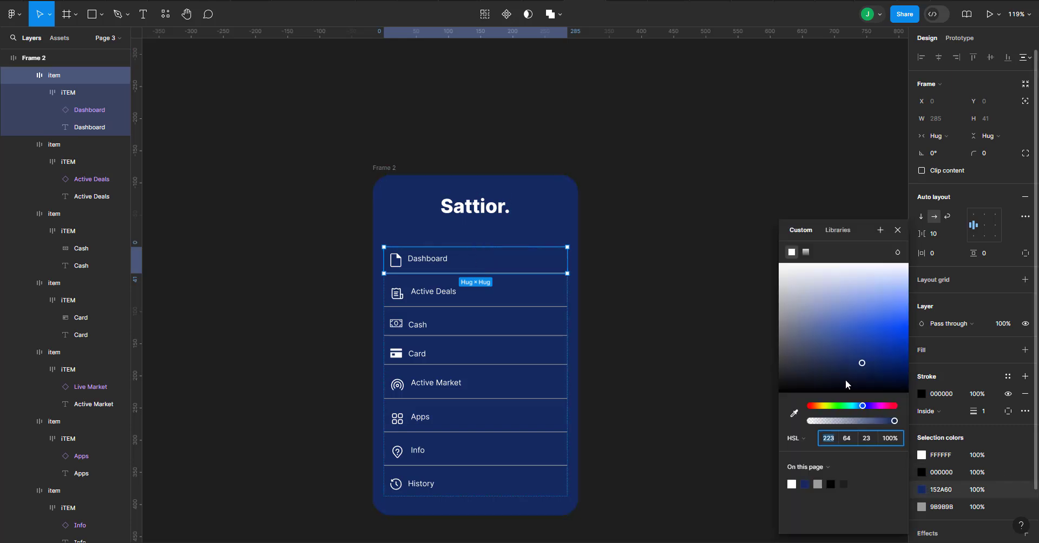
drag(807, 304, 741, 230)
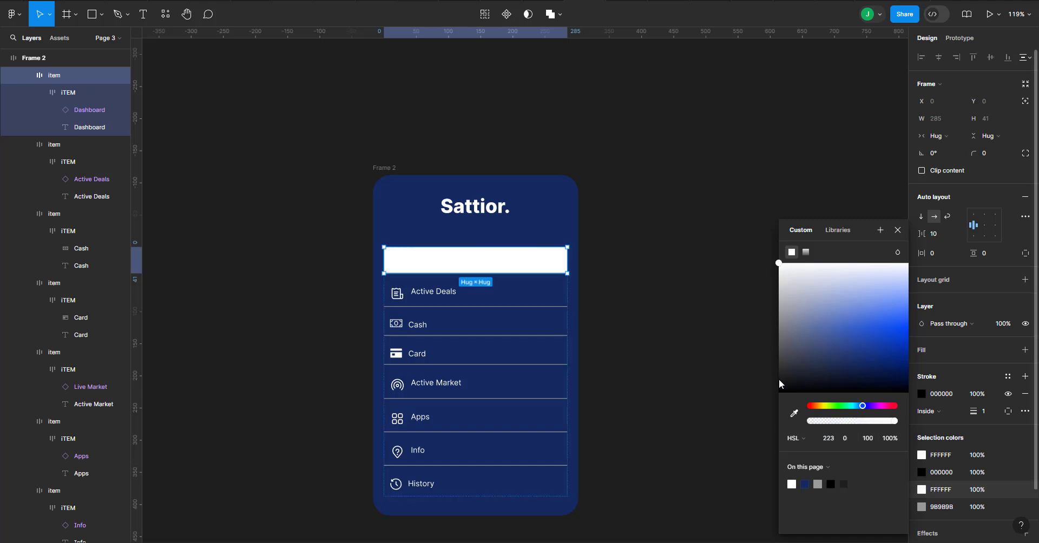
click(920, 458)
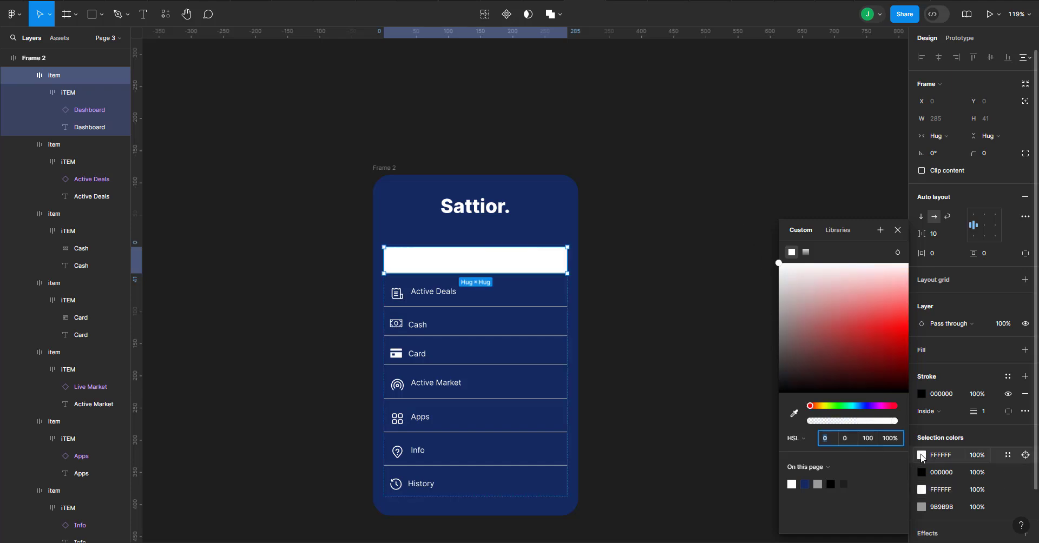
click(805, 484)
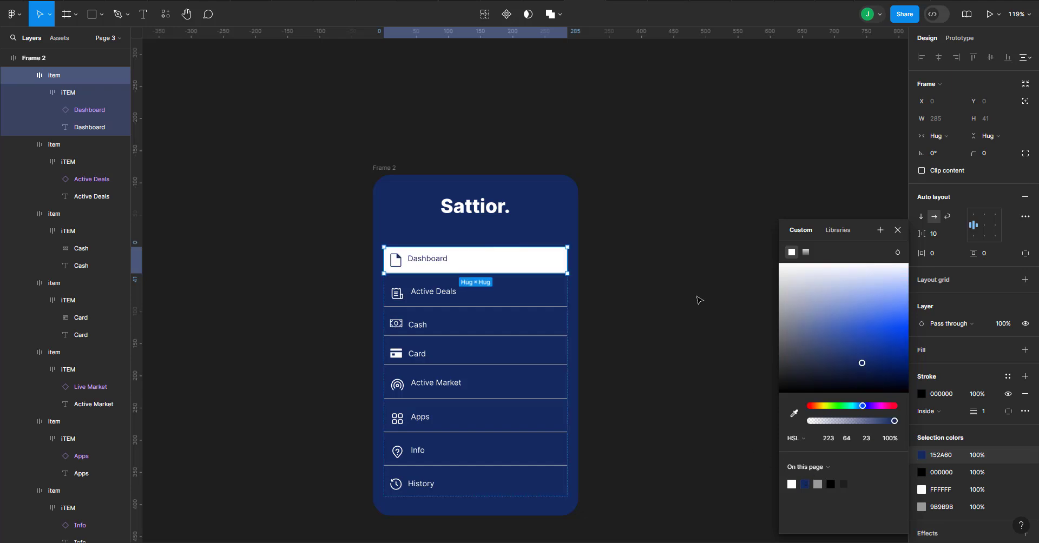
click(646, 240)
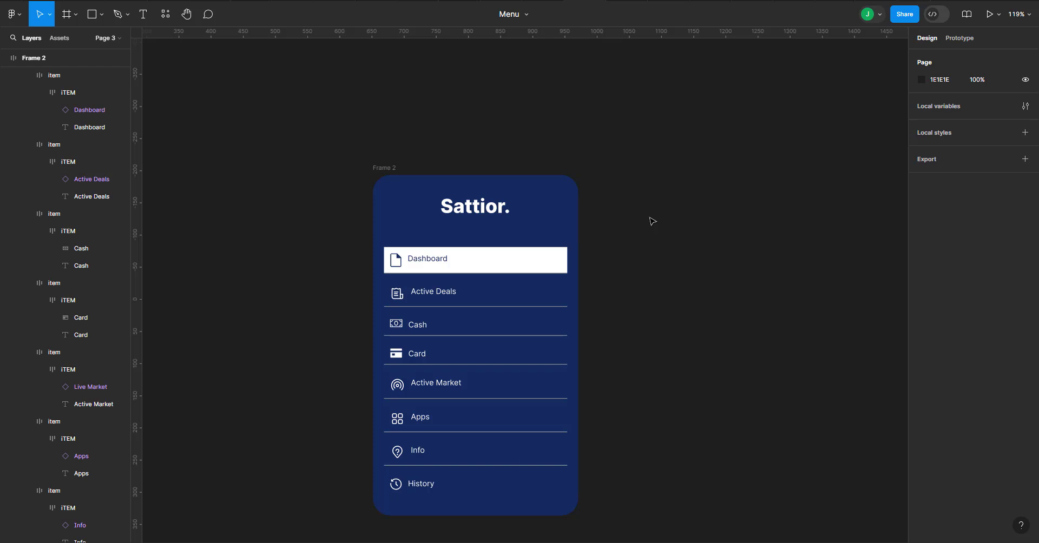
Step: Turn Frame 2 into a component and add a second variant to it
scroll(566, 176, down, 1)
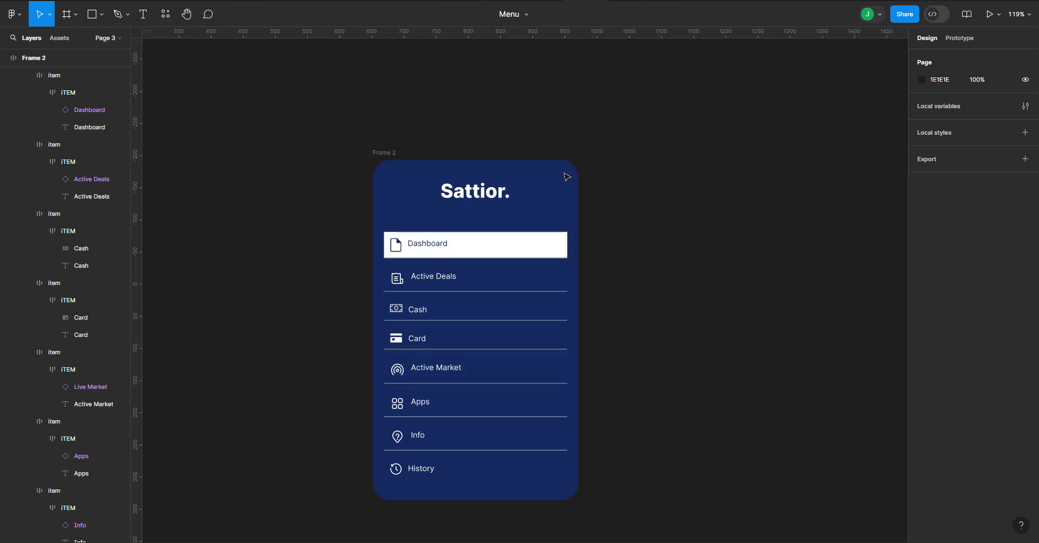
scroll(565, 177, down, 2)
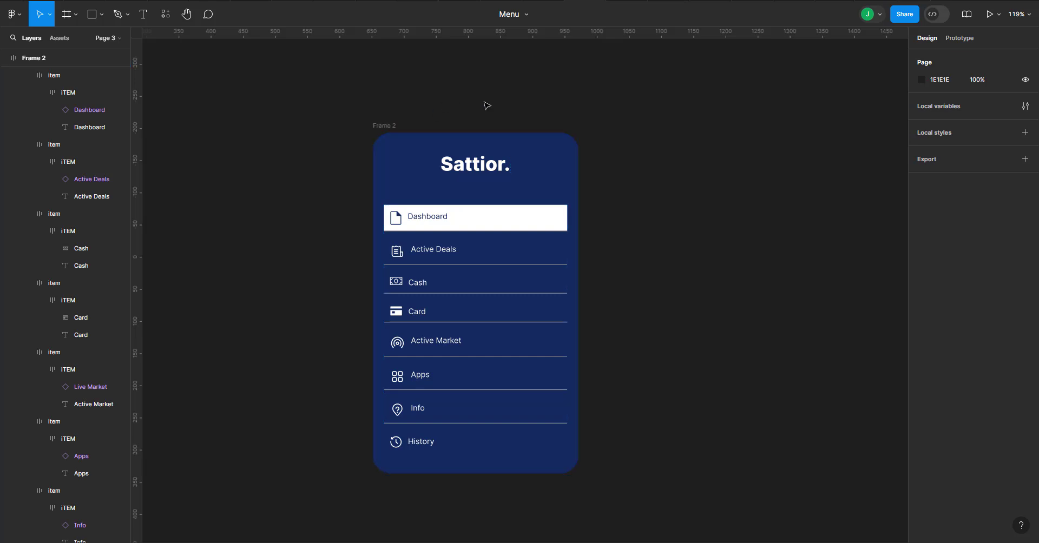
scroll(491, 106, down, 5)
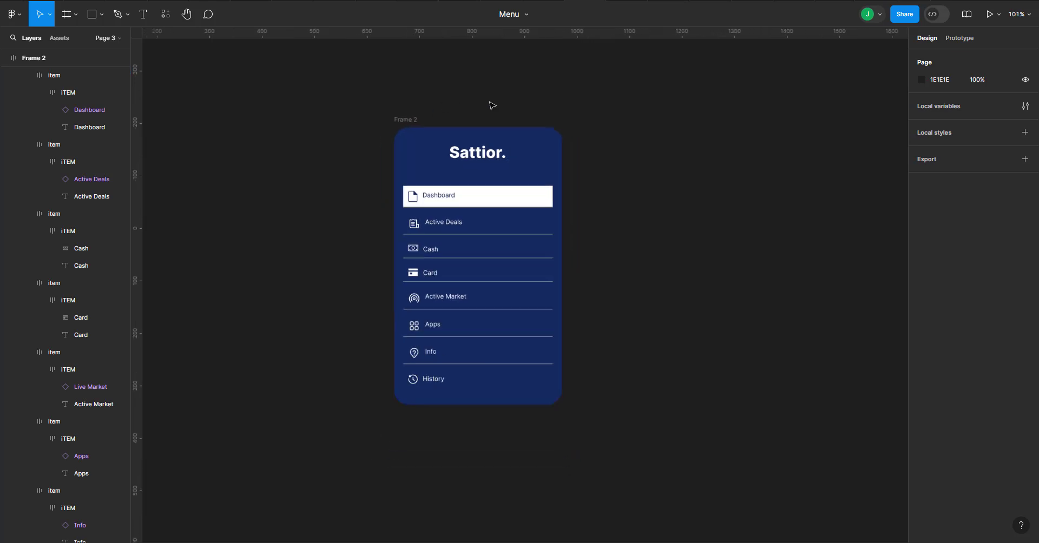
scroll(491, 105, left, 2)
scroll(491, 106, up, 2)
scroll(492, 106, right, 1)
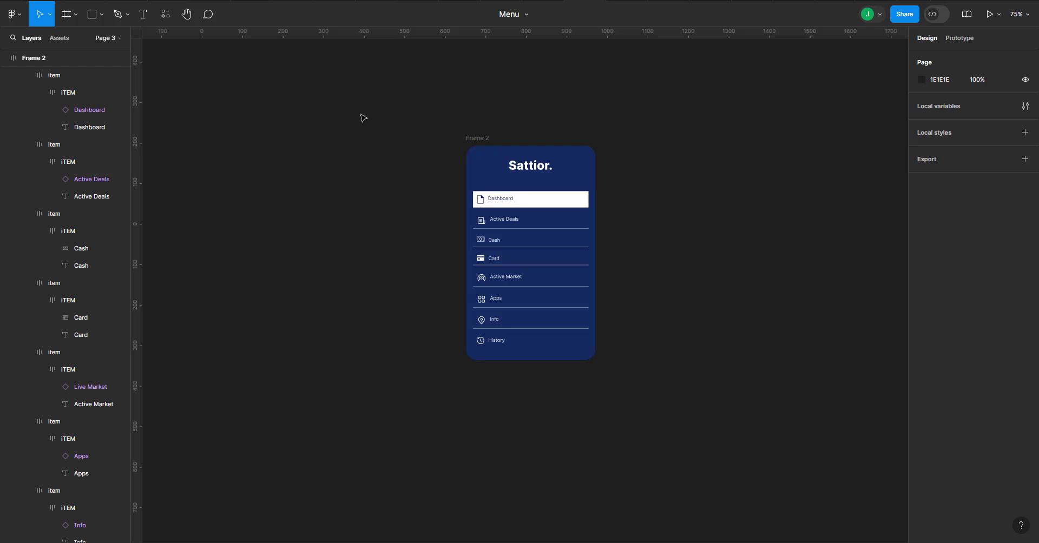
click(483, 141)
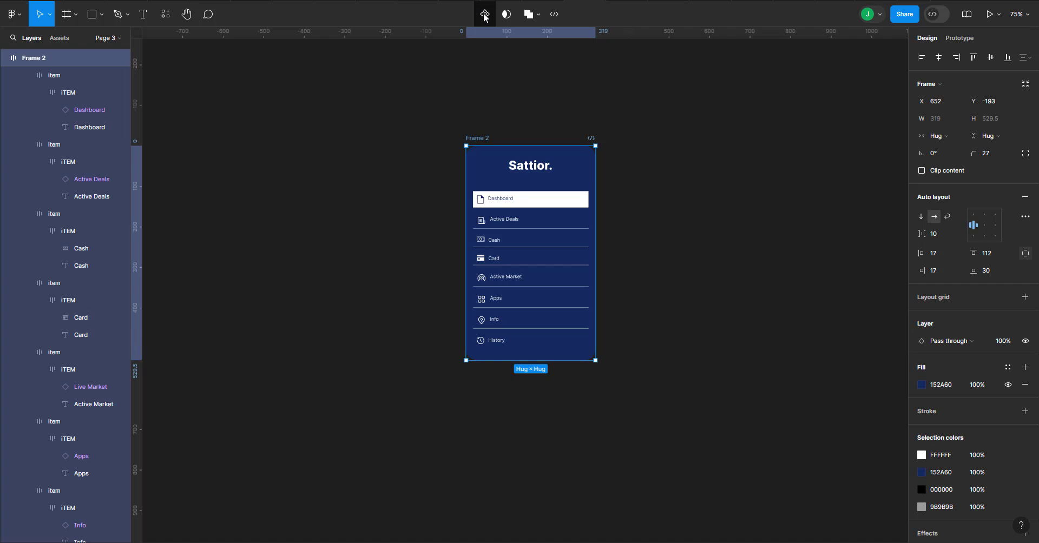
click(484, 16)
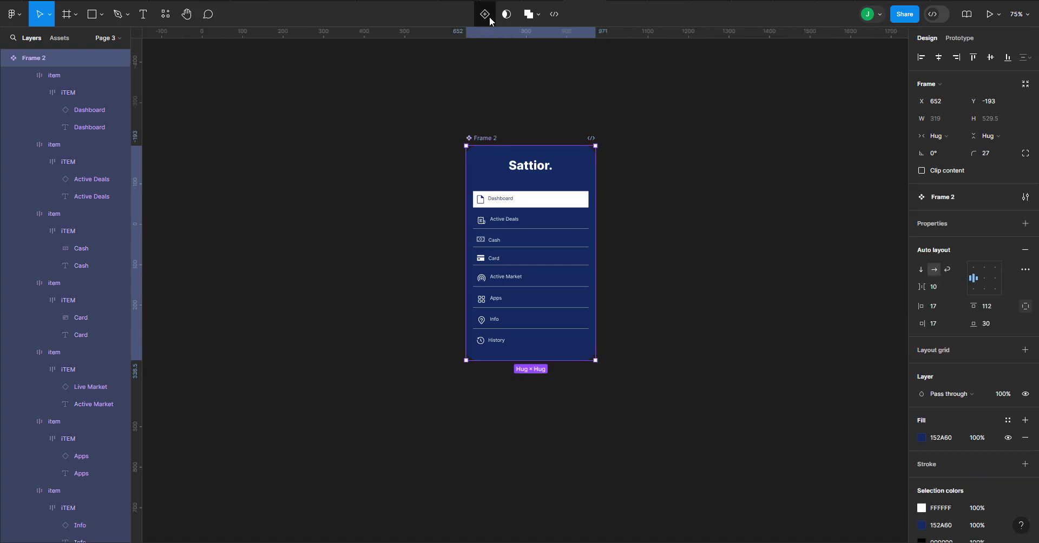
click(489, 17)
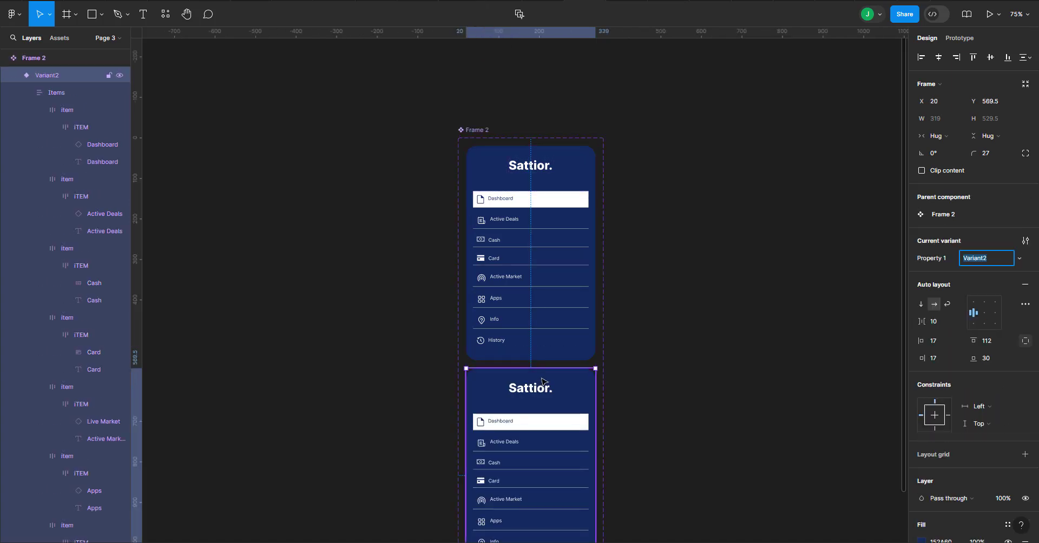
Step: Widen the Frame 2 component set to 606 and move Variant2 up beside the Default variant
key(Escape)
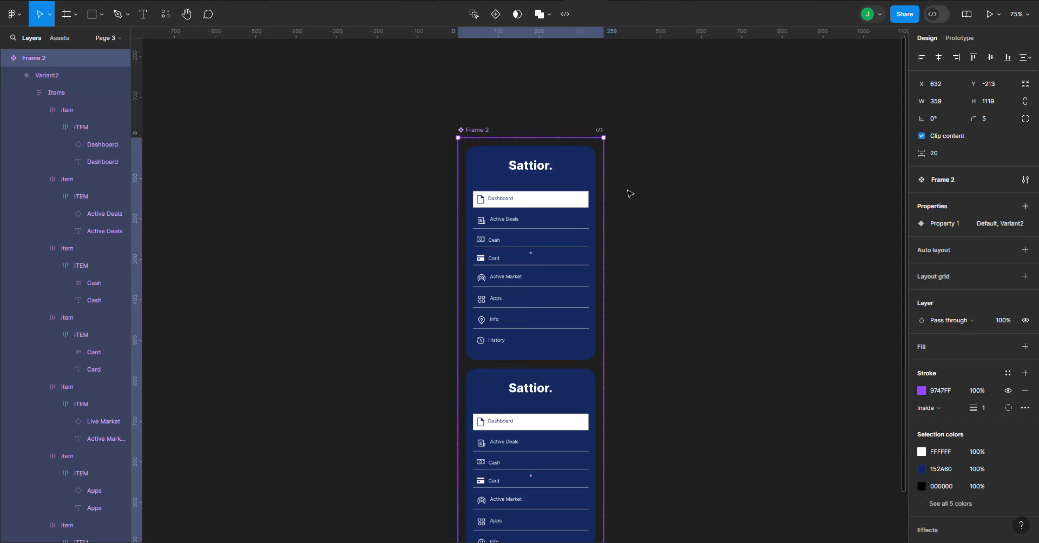
drag(602, 182, 703, 178)
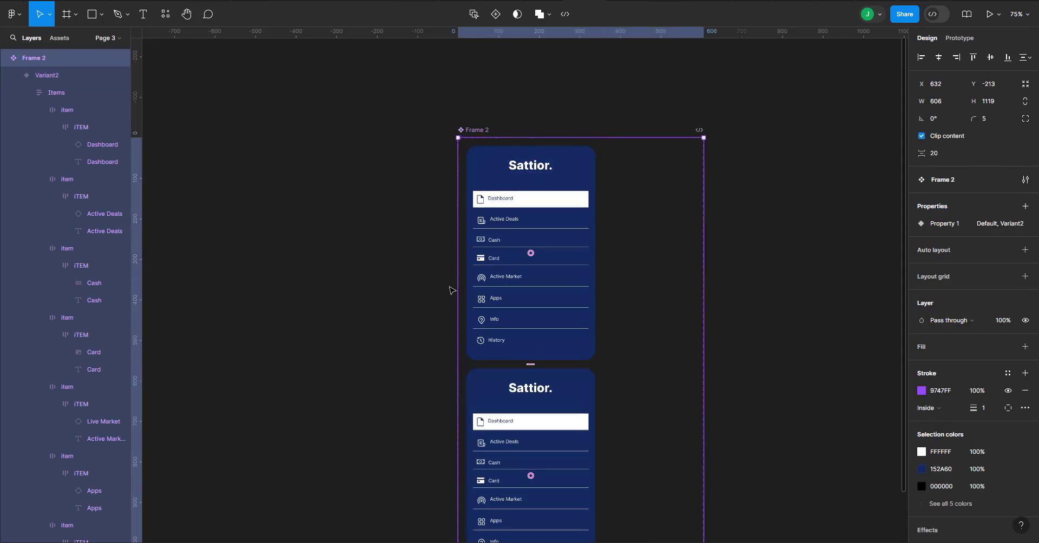
click(476, 374)
drag(476, 373, 625, 155)
click(694, 402)
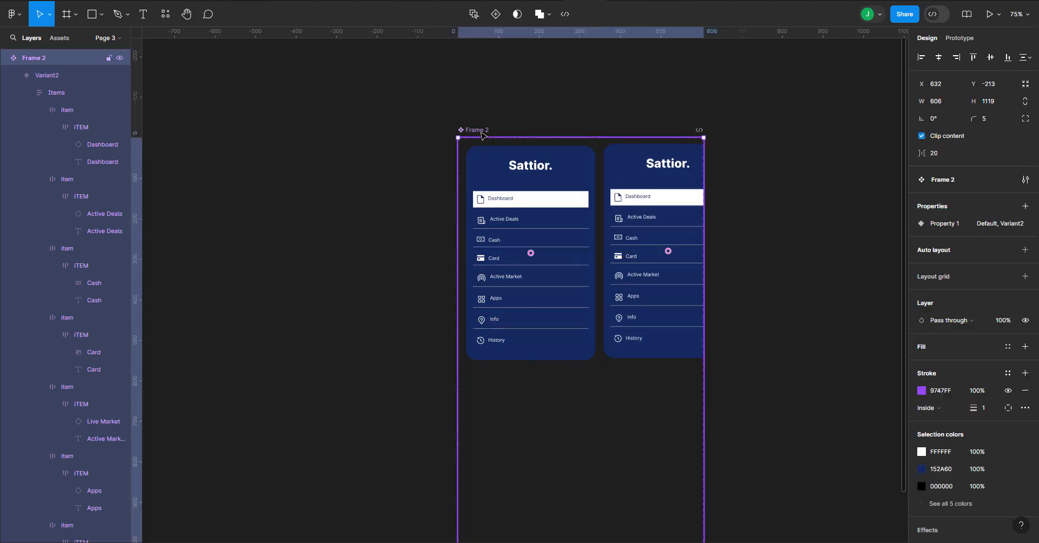
Step: Resize the component set to 735 wide and 662 high so it encloses both variants
drag(702, 400, 756, 403)
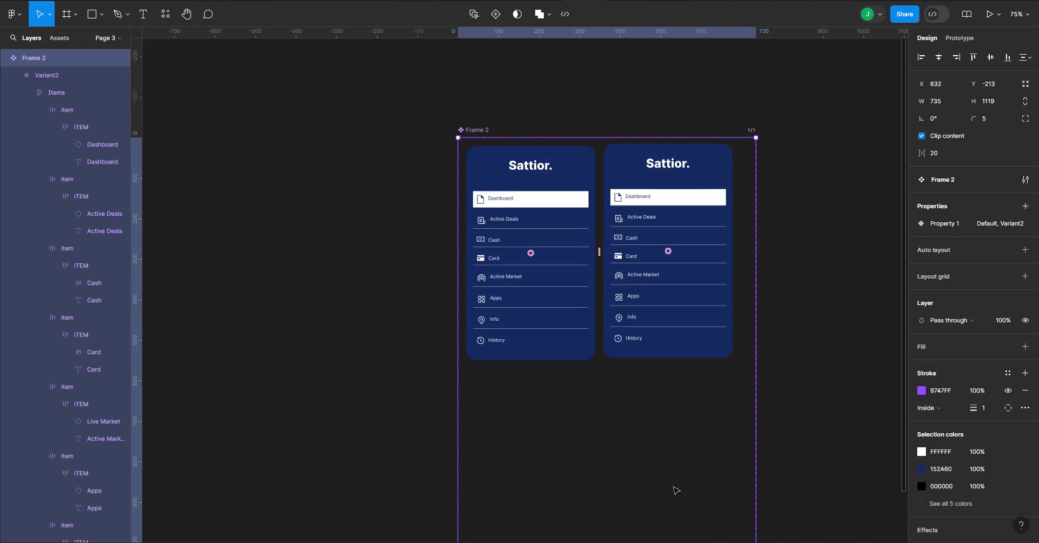
scroll(676, 490, down, 3)
drag(677, 424, 677, 299)
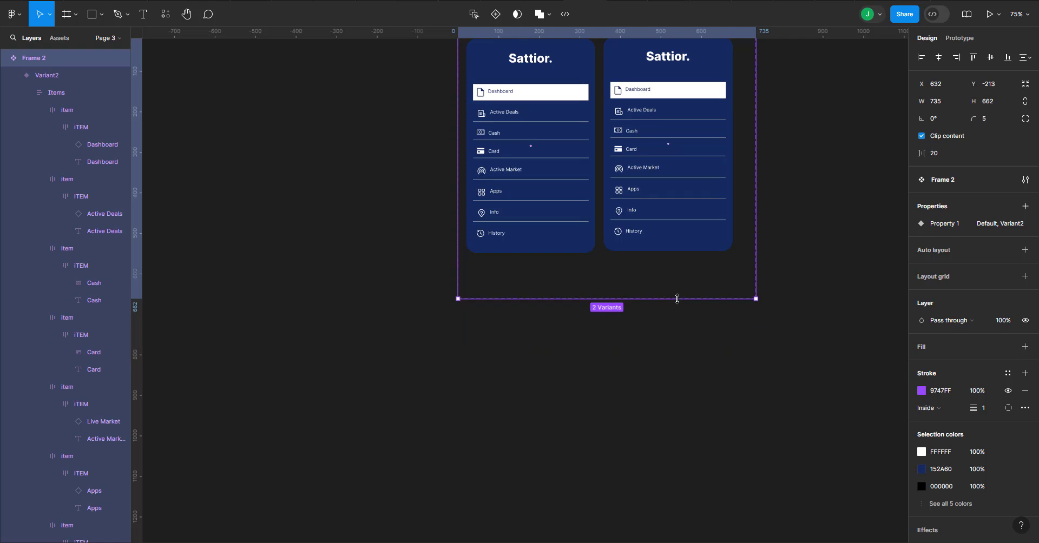
Step: Delete the "Sattior." title from the Default variant
scroll(677, 303, up, 1)
scroll(559, 187, up, 1)
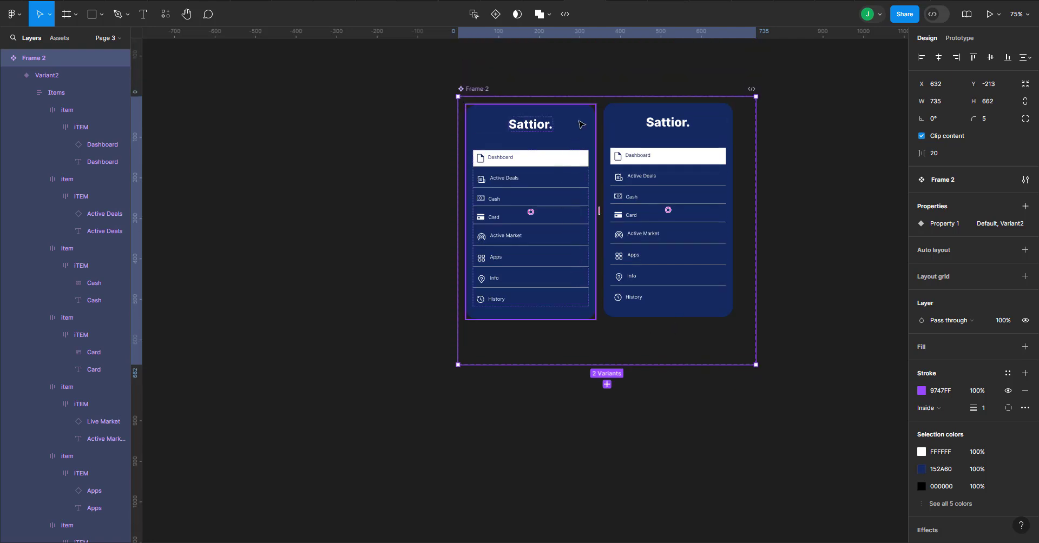
click(581, 125)
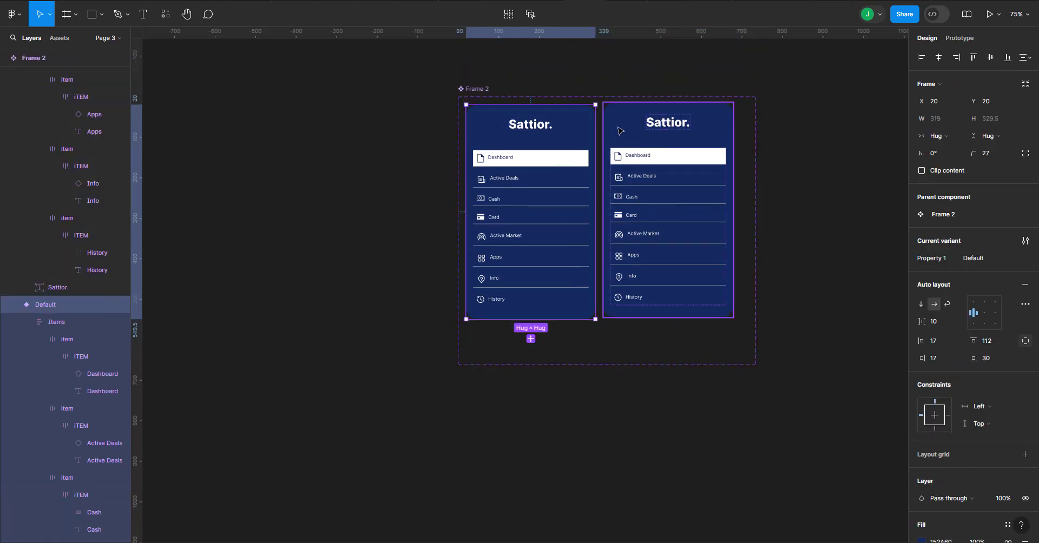
click(566, 134)
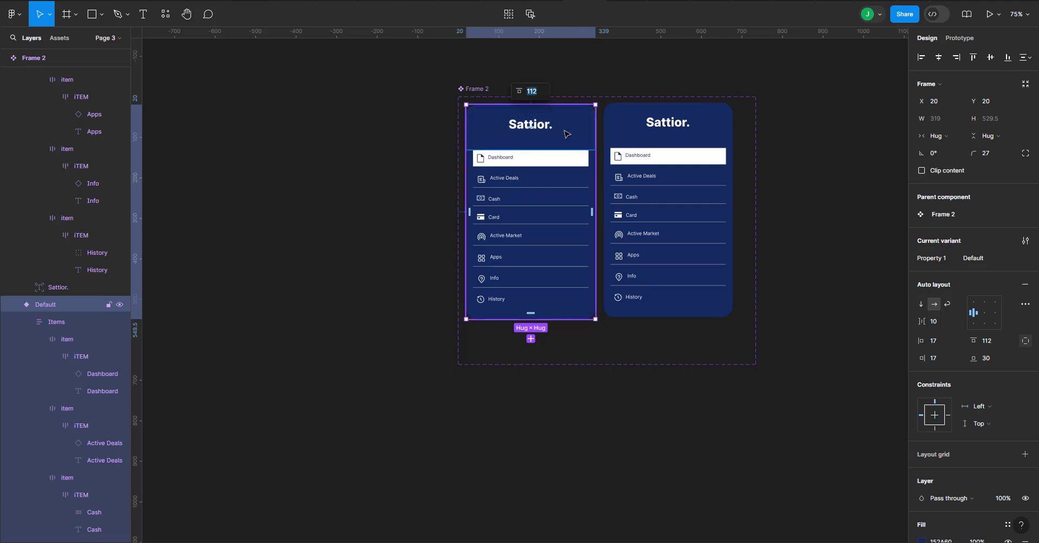
scroll(566, 134, up, 5)
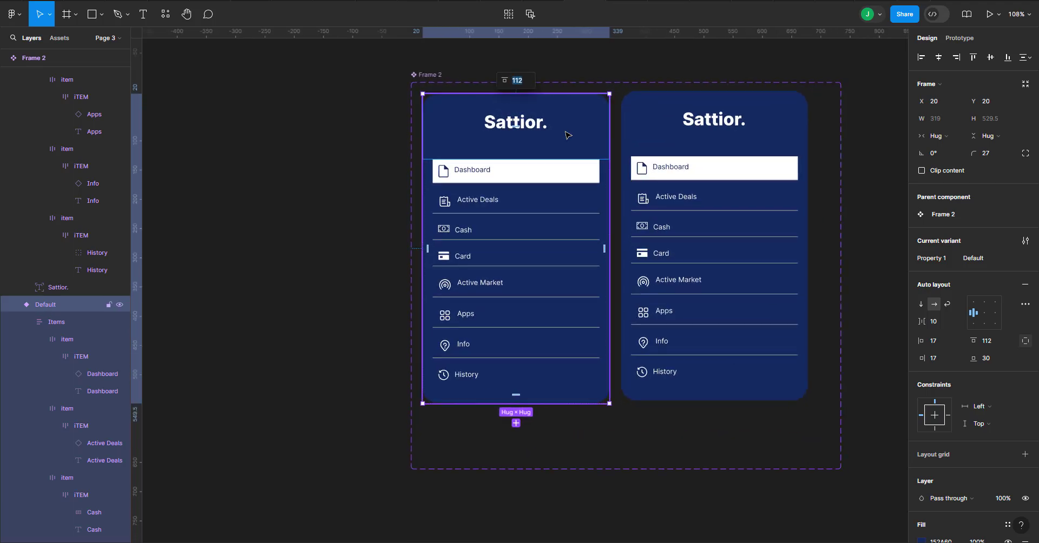
click(344, 145)
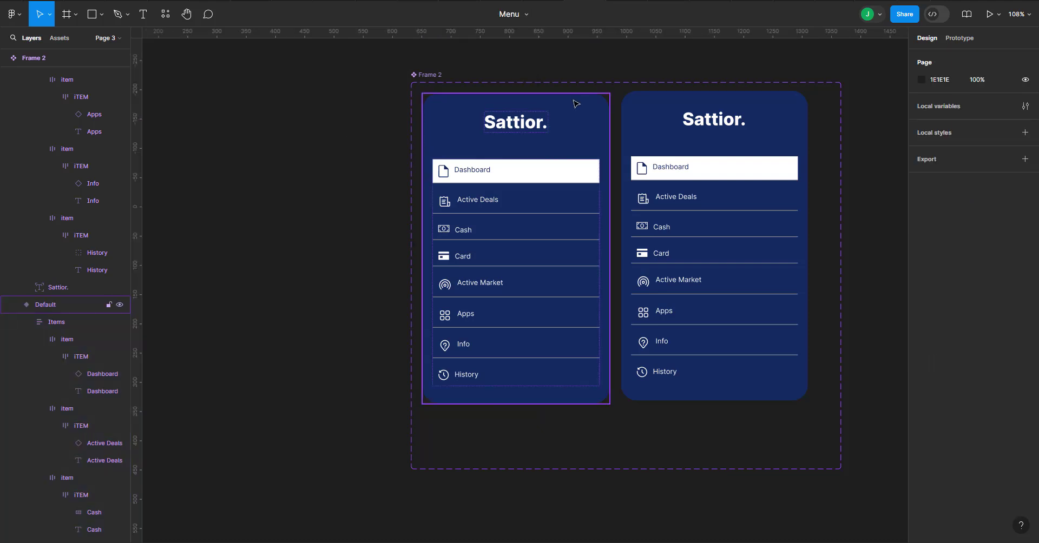
click(534, 126)
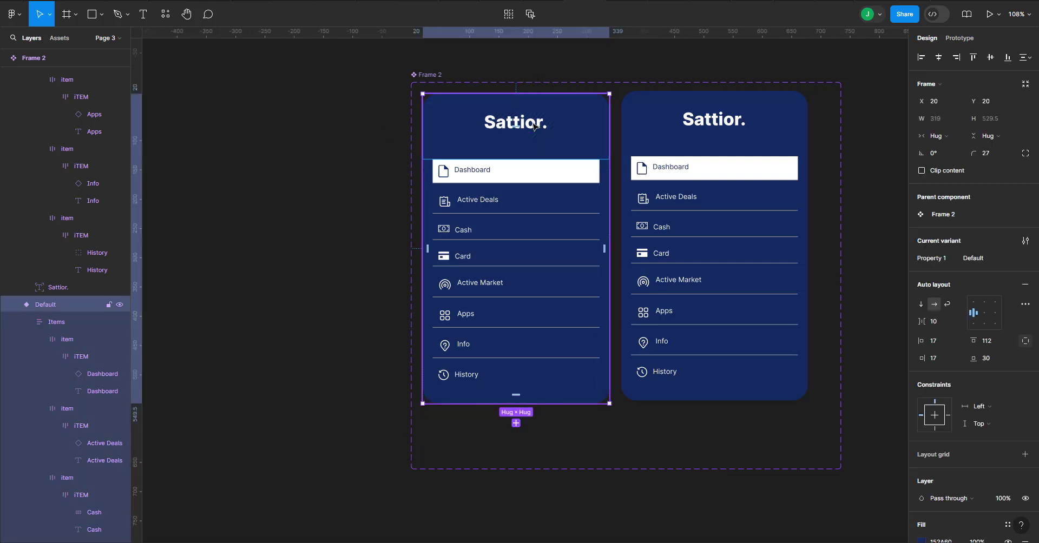
click(534, 126)
key(Delete)
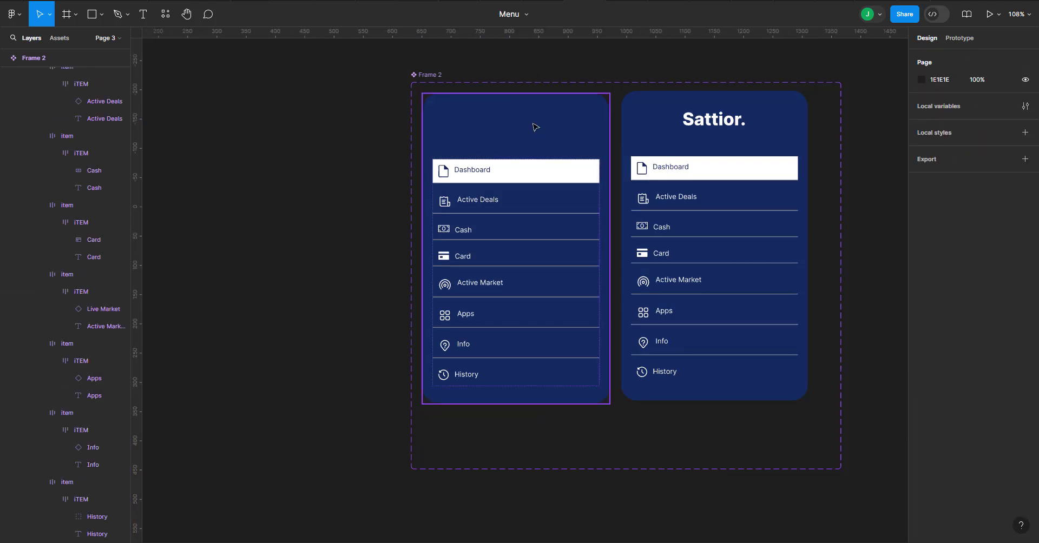
Step: Delete all eight text labels, from Dashboard through History, from the Default variant's menu items, keeping the icons
click(474, 171)
click(476, 172)
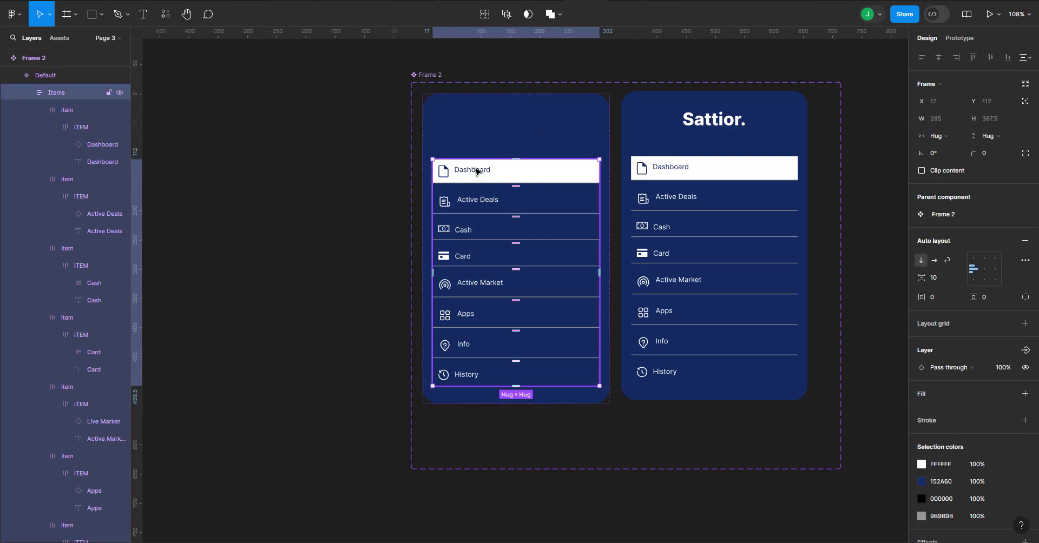
click(83, 166)
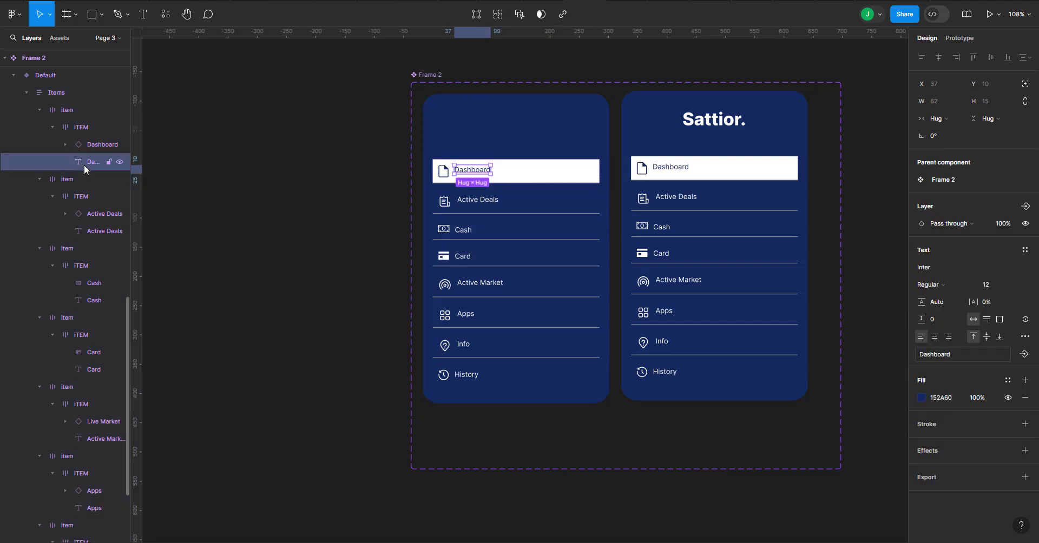
shift+click(89, 235)
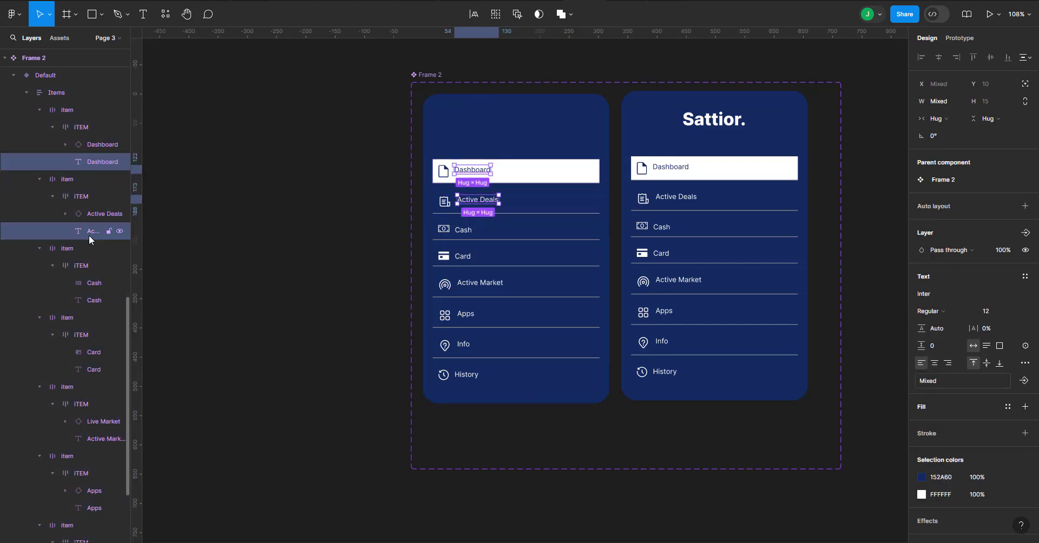
shift+click(83, 296)
scroll(84, 300, down, 2)
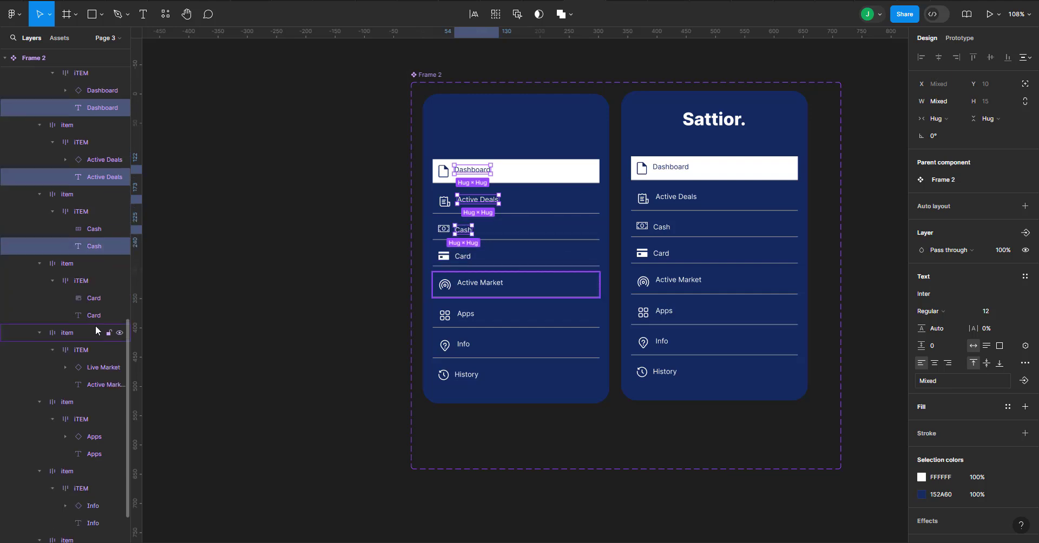
shift+click(91, 318)
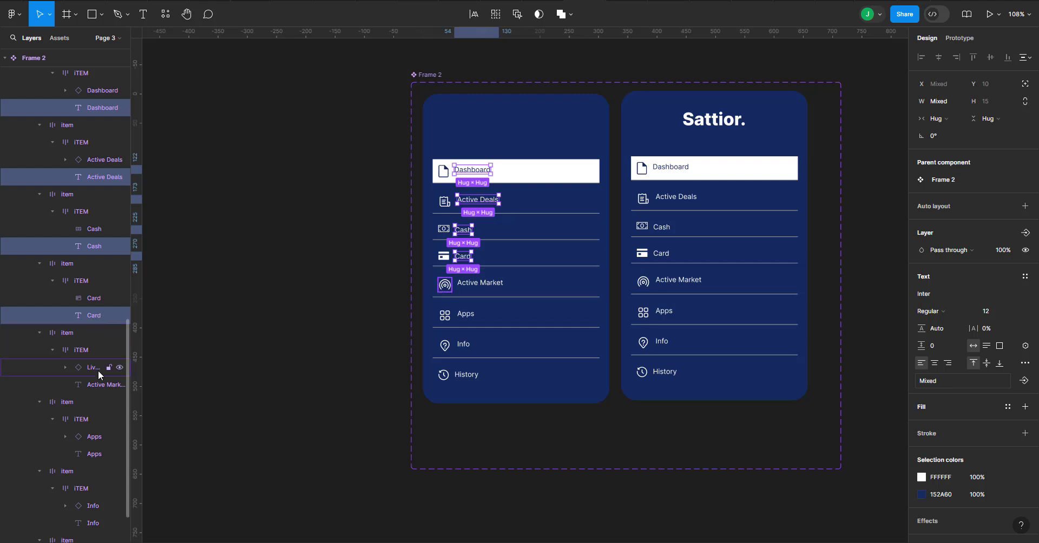
shift+click(79, 389)
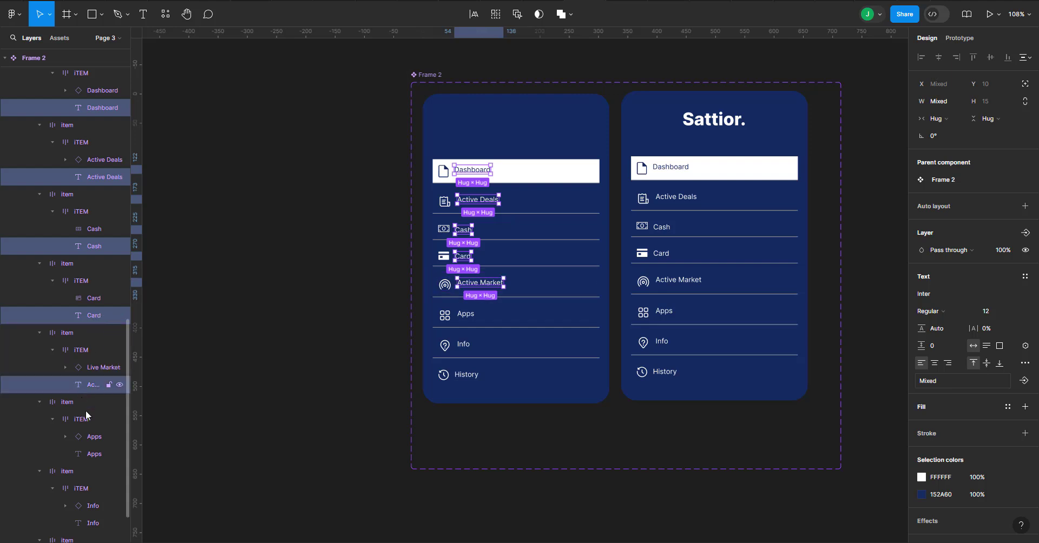
shift+click(87, 455)
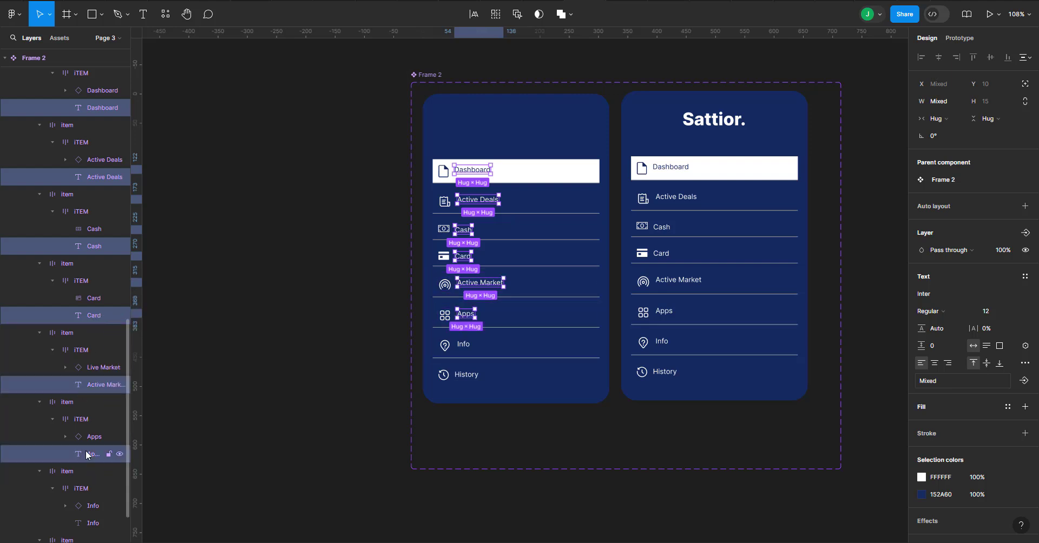
scroll(115, 336, down, 2)
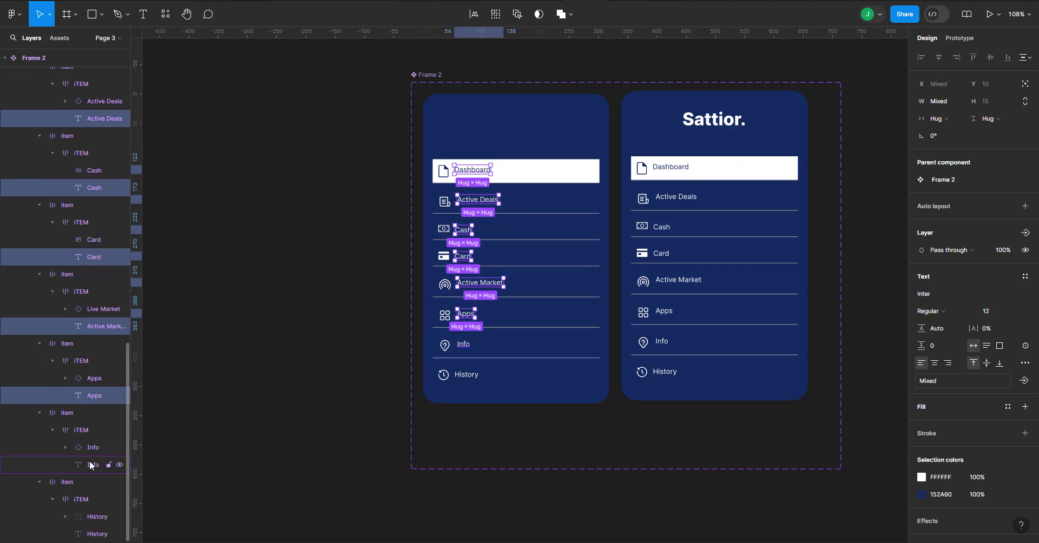
shift+click(89, 462)
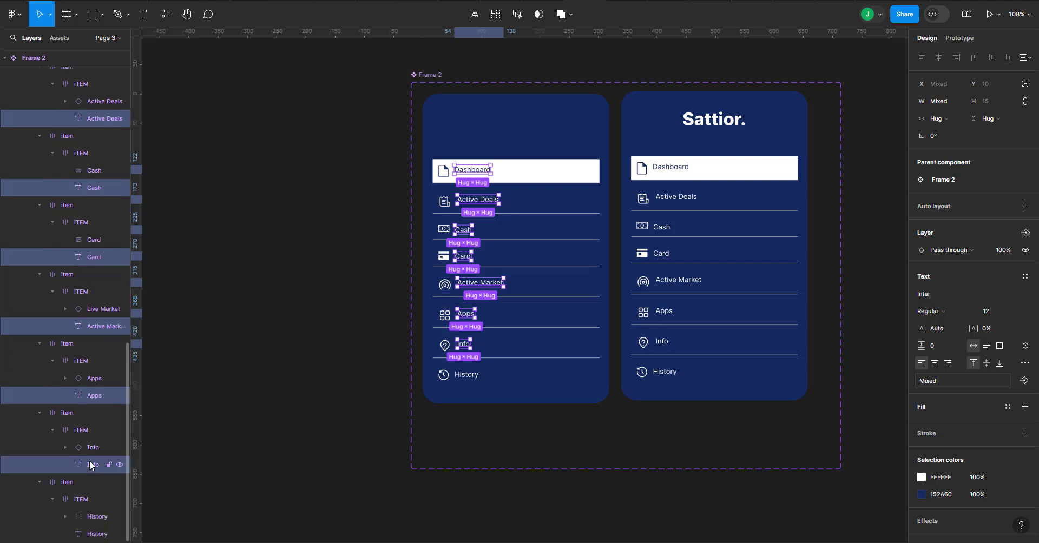
shift+click(85, 534)
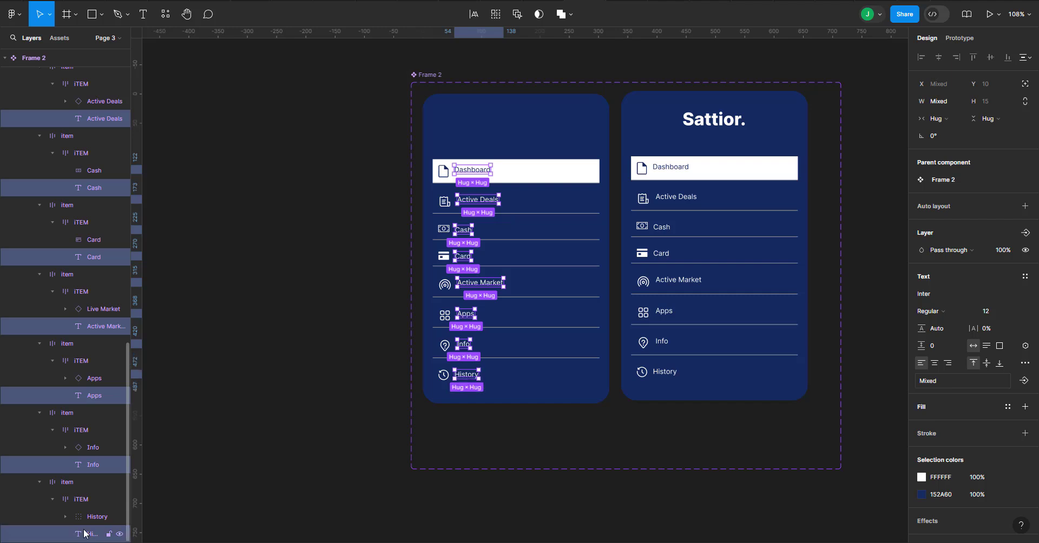
key(Delete)
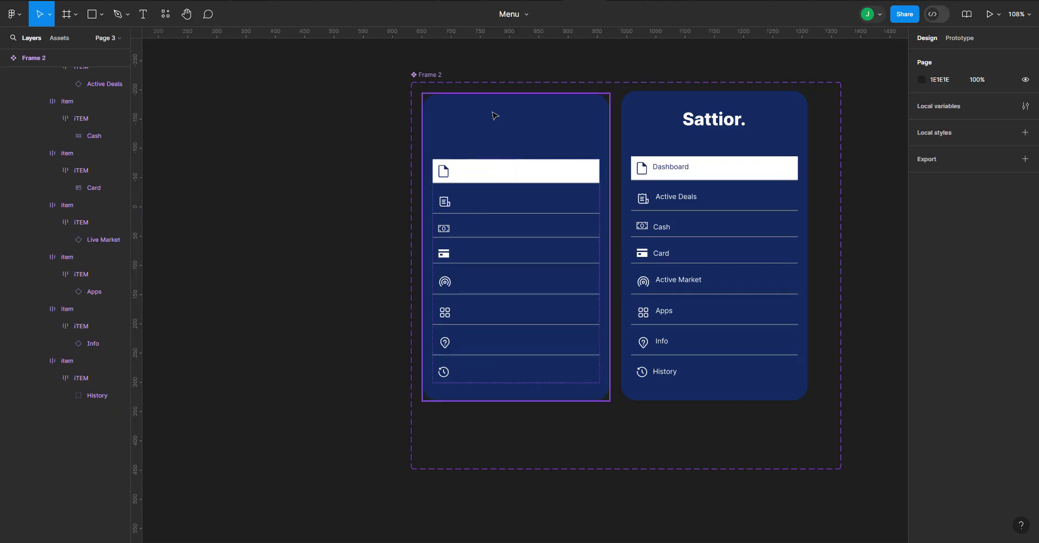
Step: Set the width of all eight inner iTEM frames in the Default variant to hug contents
scroll(460, 157, up, 1)
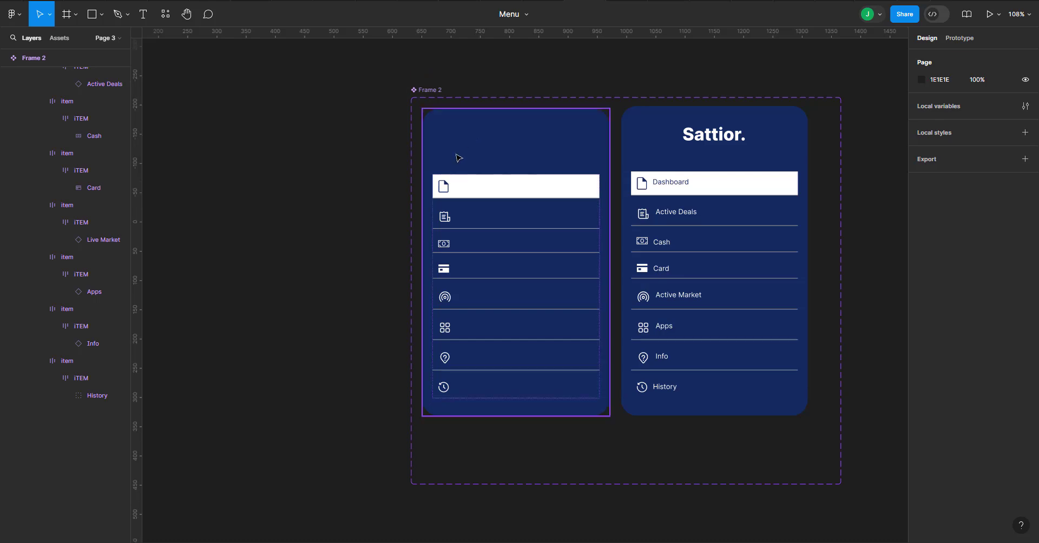
click(458, 158)
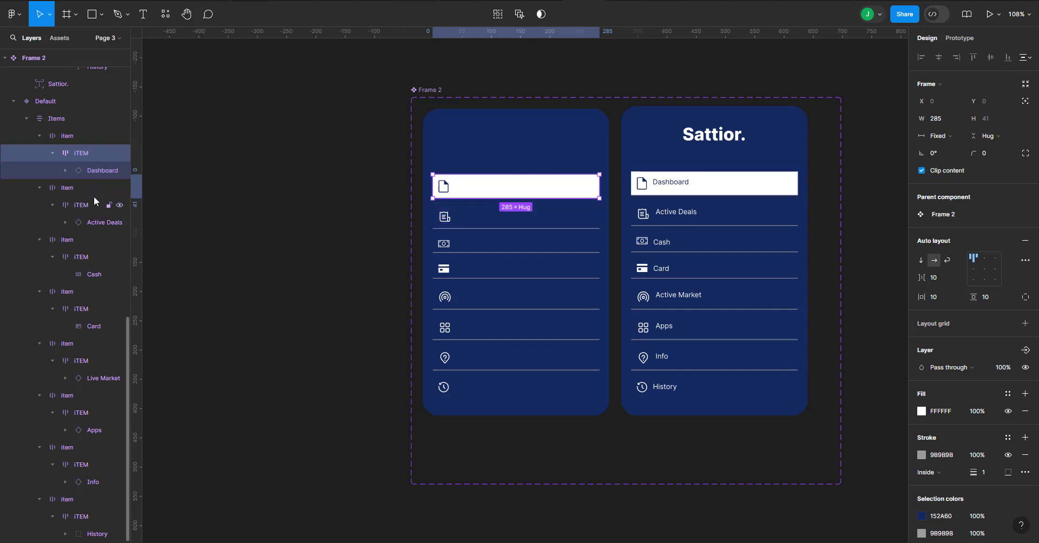
shift+click(76, 198)
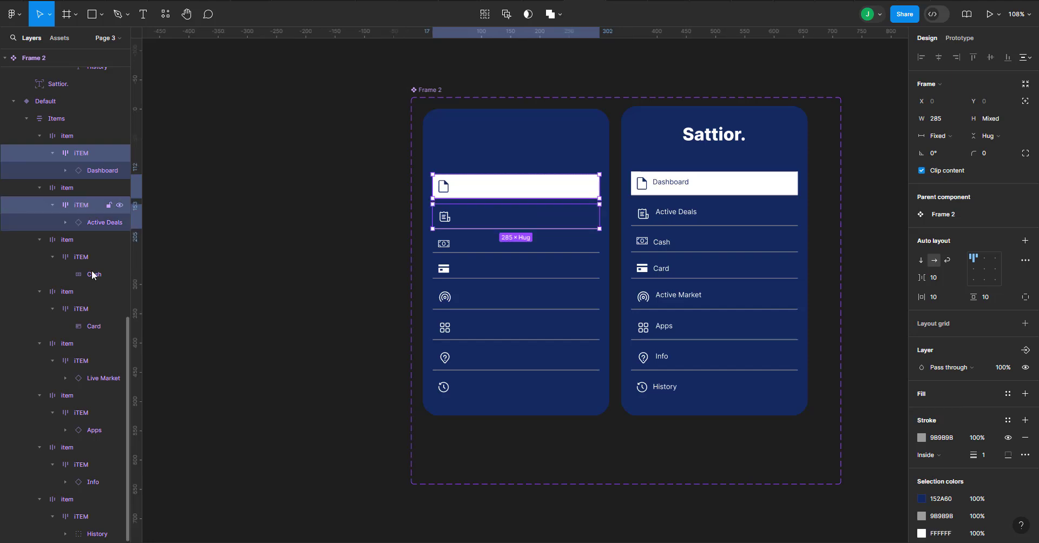
shift+click(102, 256)
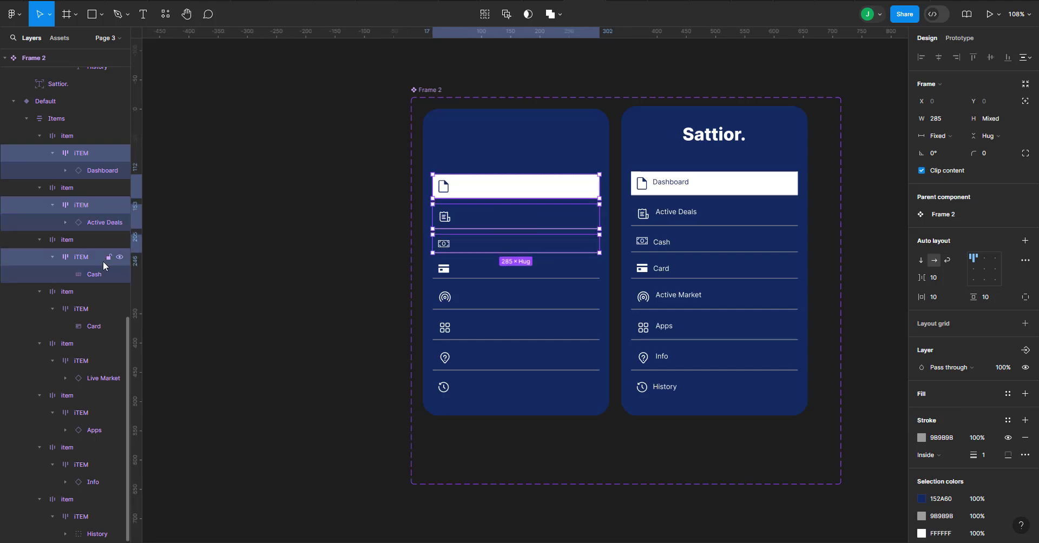
shift+click(60, 308)
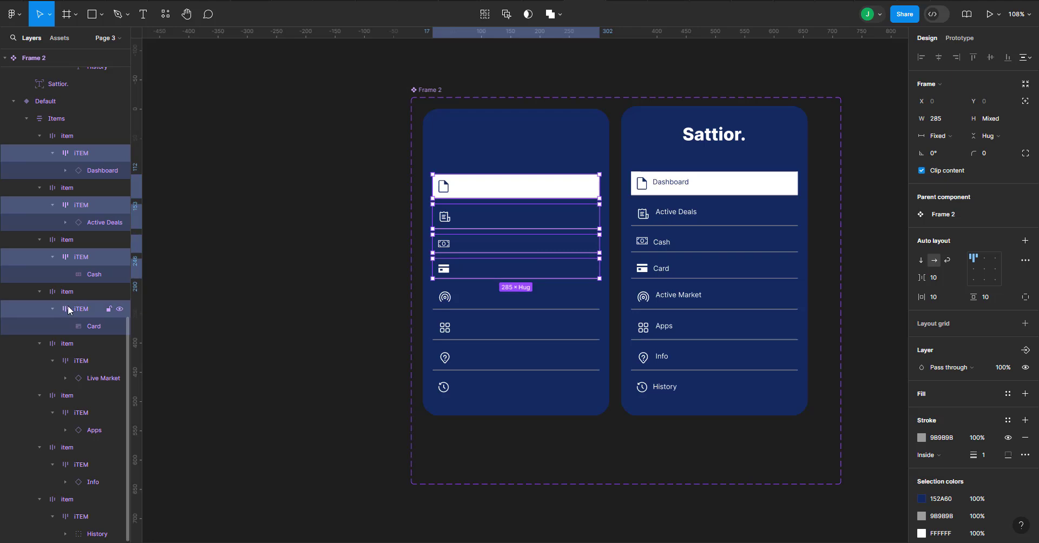
shift+click(74, 361)
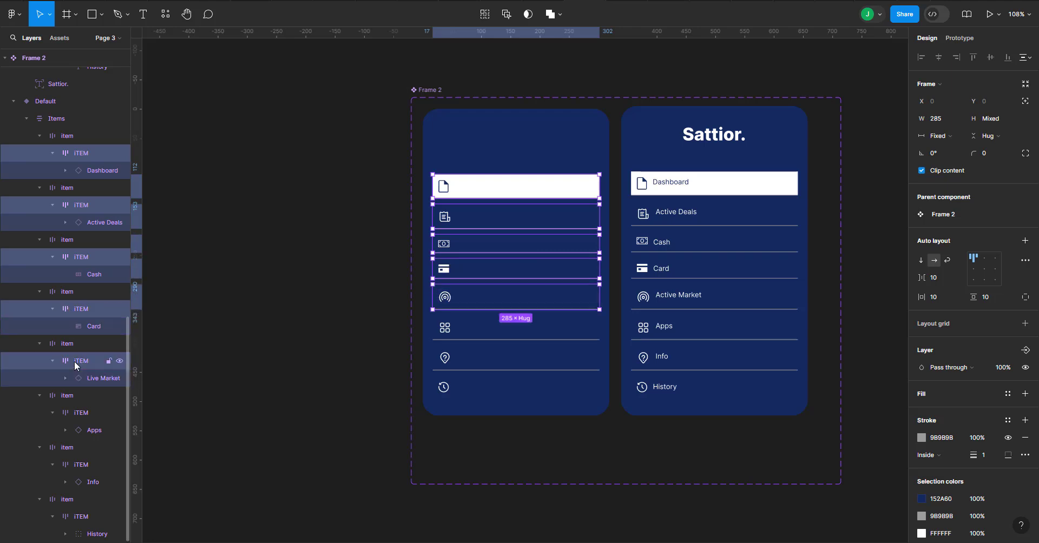
shift+click(86, 416)
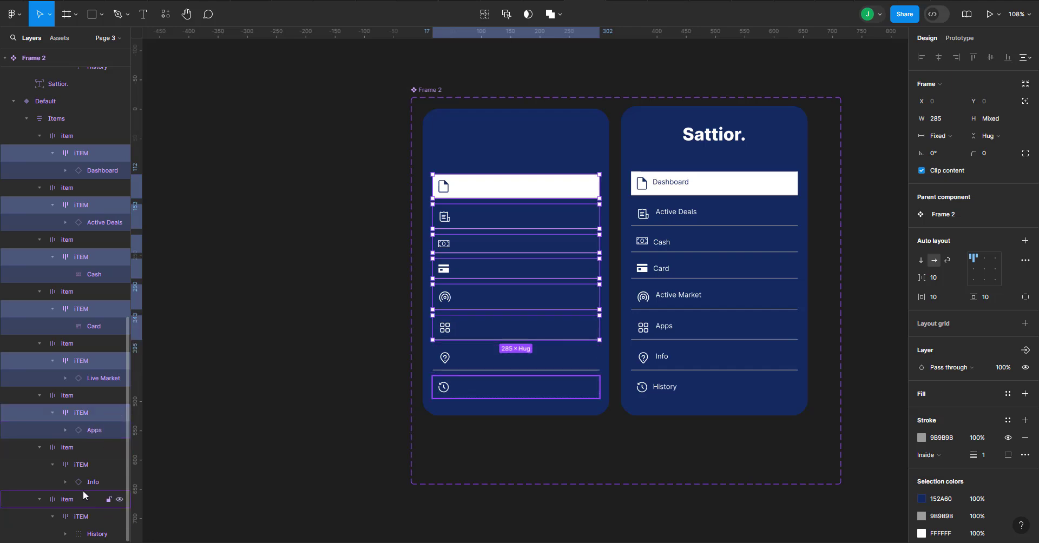
shift+click(84, 468)
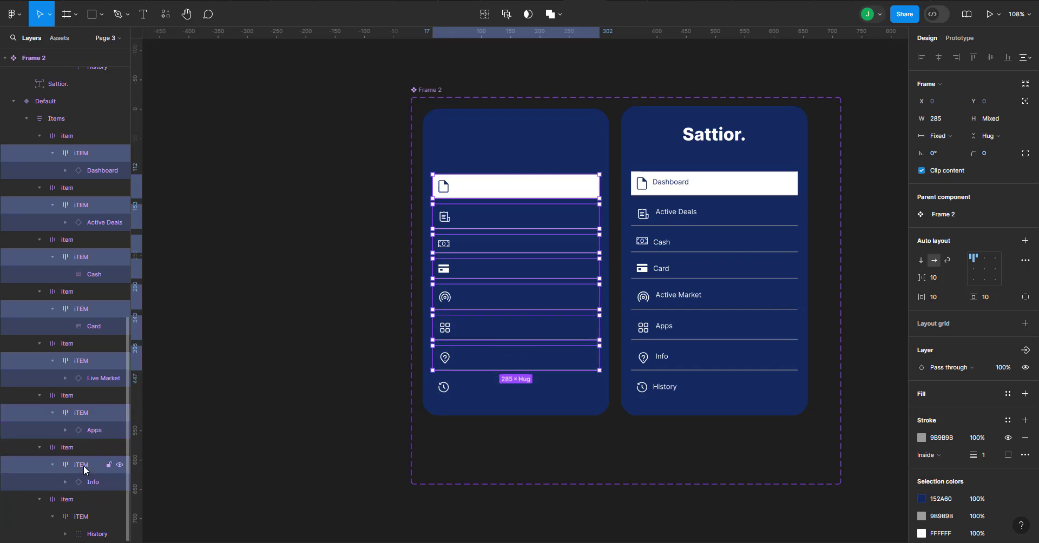
shift+click(81, 517)
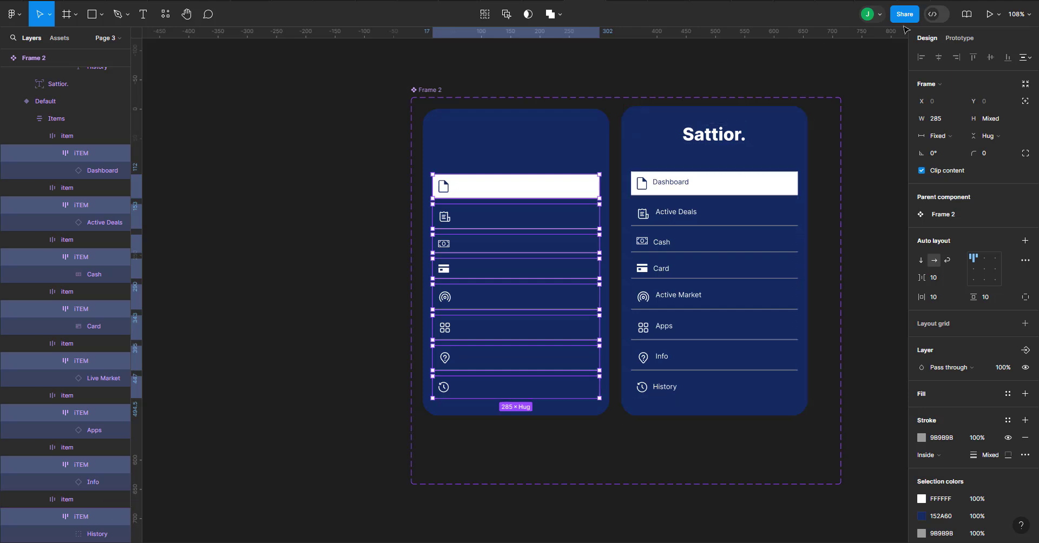
click(946, 135)
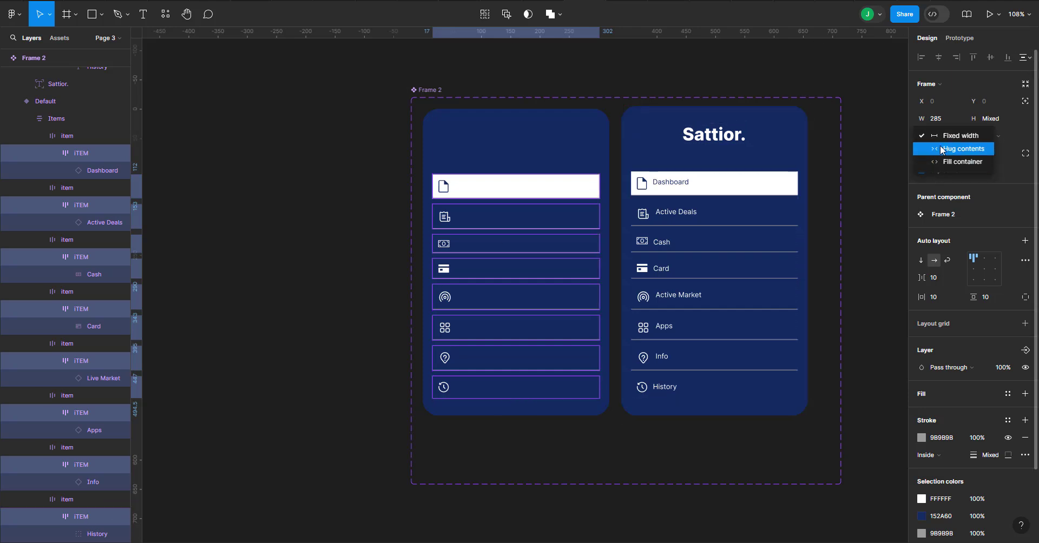
click(941, 149)
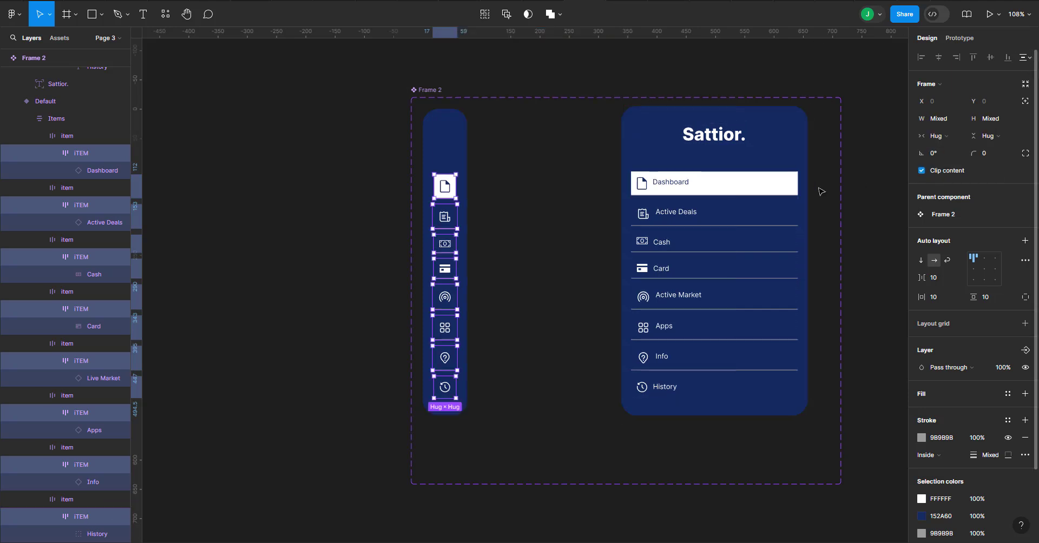
click(216, 124)
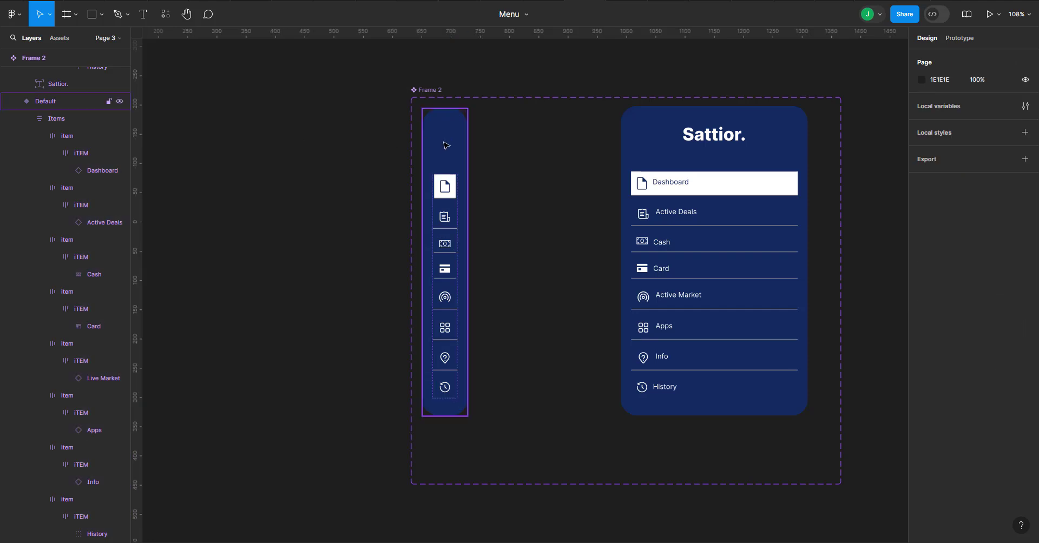
Step: Set the corner radius of the Default variant's outer Dashboard item frame to 50
click(454, 184)
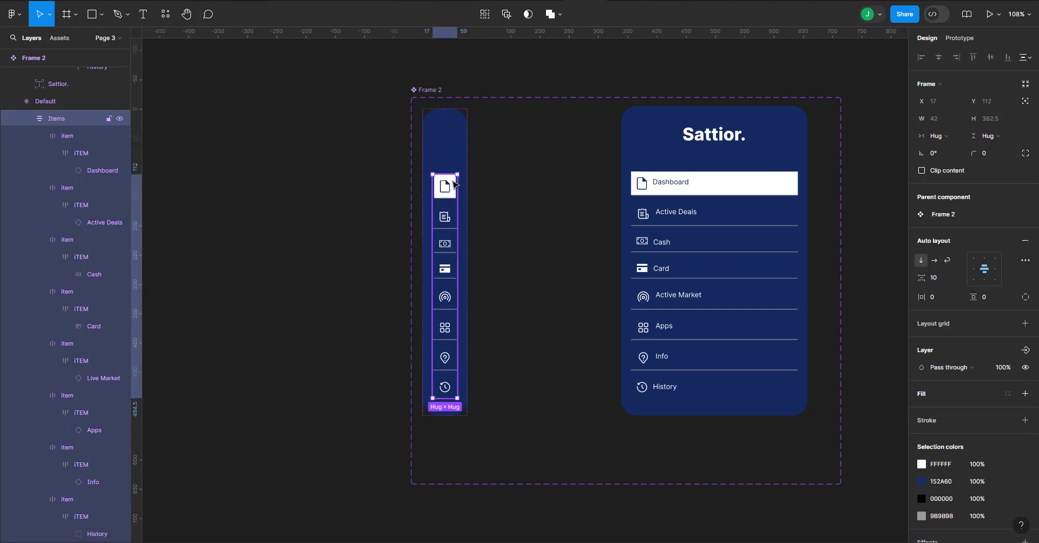
click(452, 183)
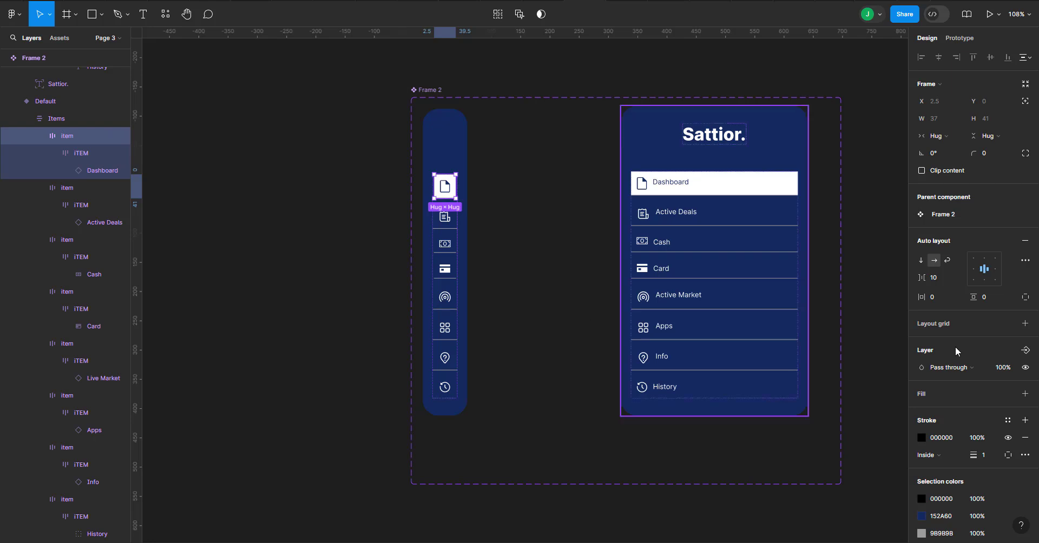
drag(967, 152, 976, 153)
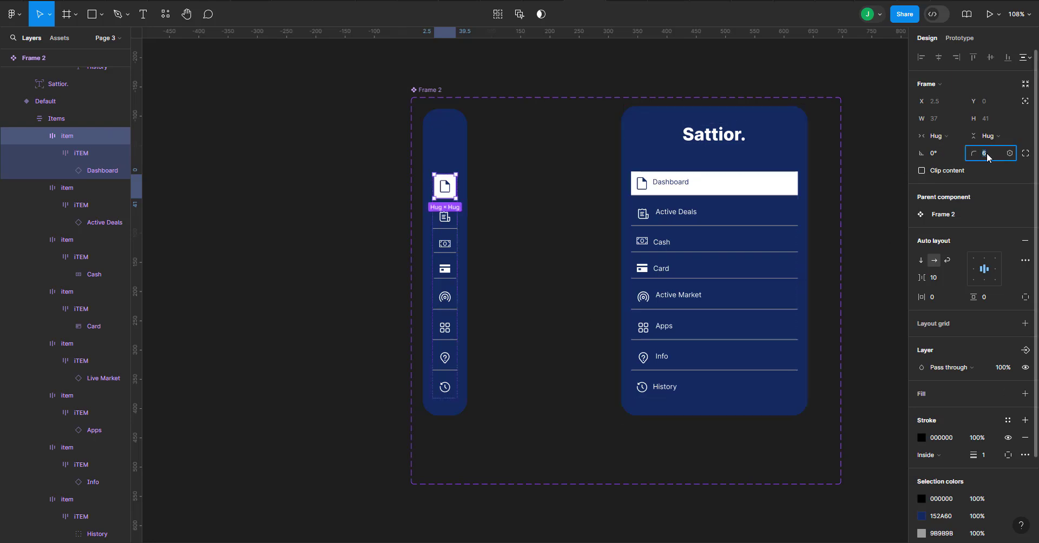
click(986, 154)
text(50)
key(Return)
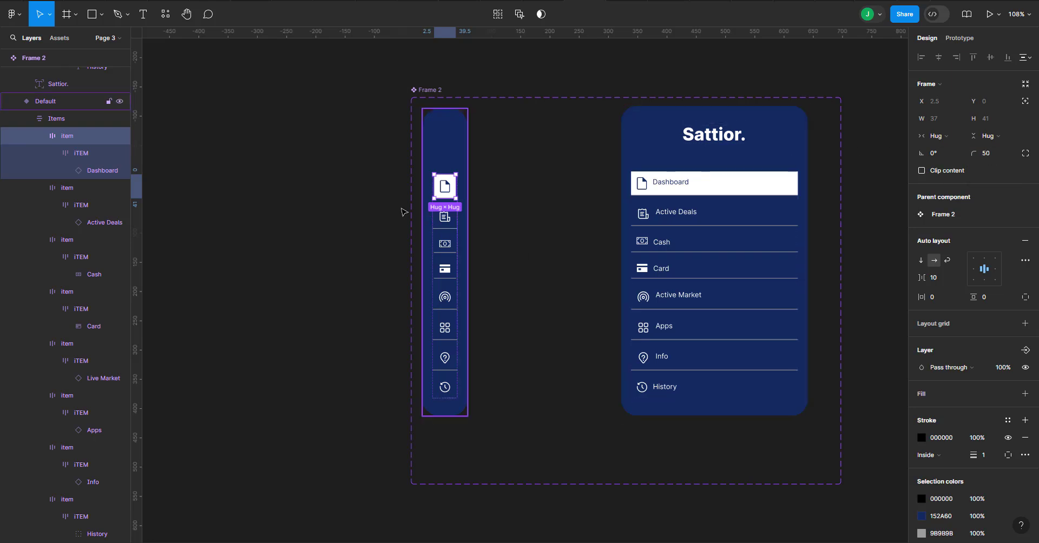
Step: Round the white inner iTEM frame of the Default variant's Dashboard item with a corner radius of 50
click(87, 156)
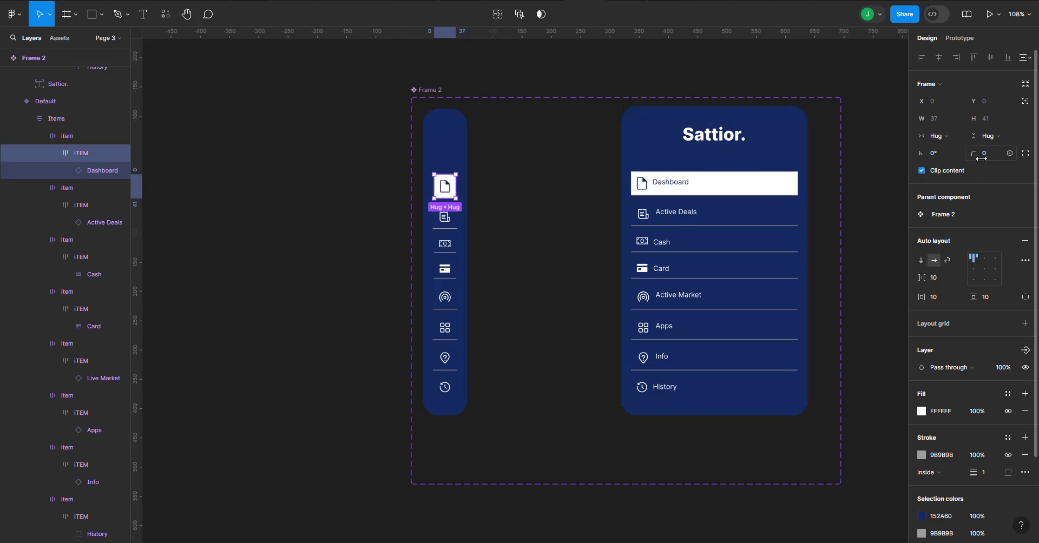
text(50)
key(Return)
Step: Set the corner radius of the white Dashboard iTEM frame in Variant2 to 50
click(780, 191)
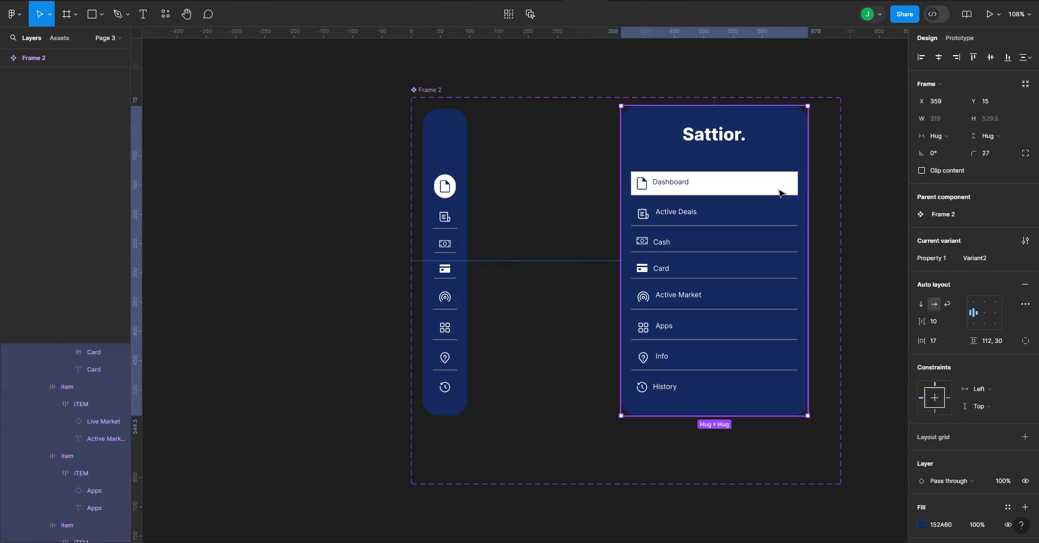
click(779, 192)
click(780, 192)
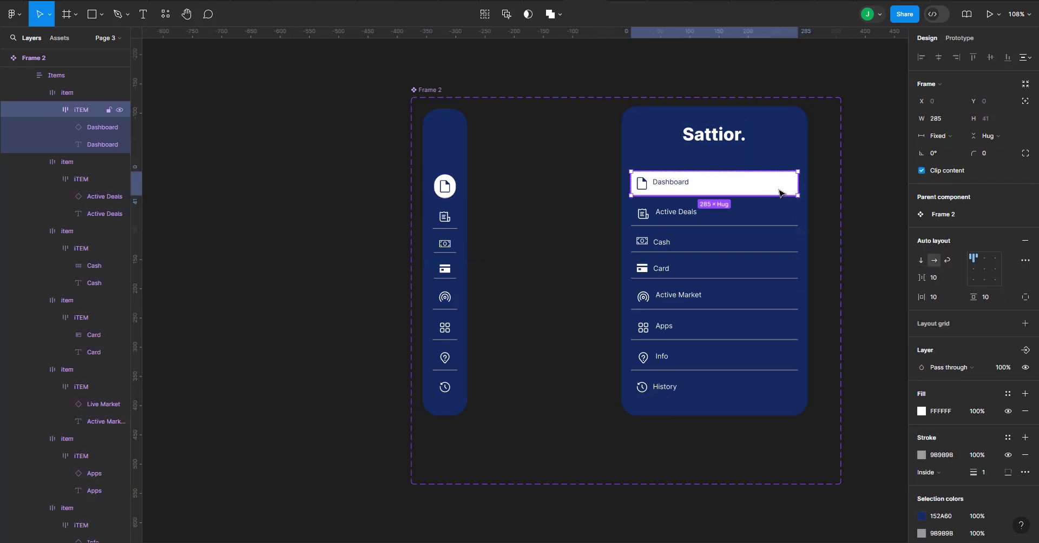
click(994, 162)
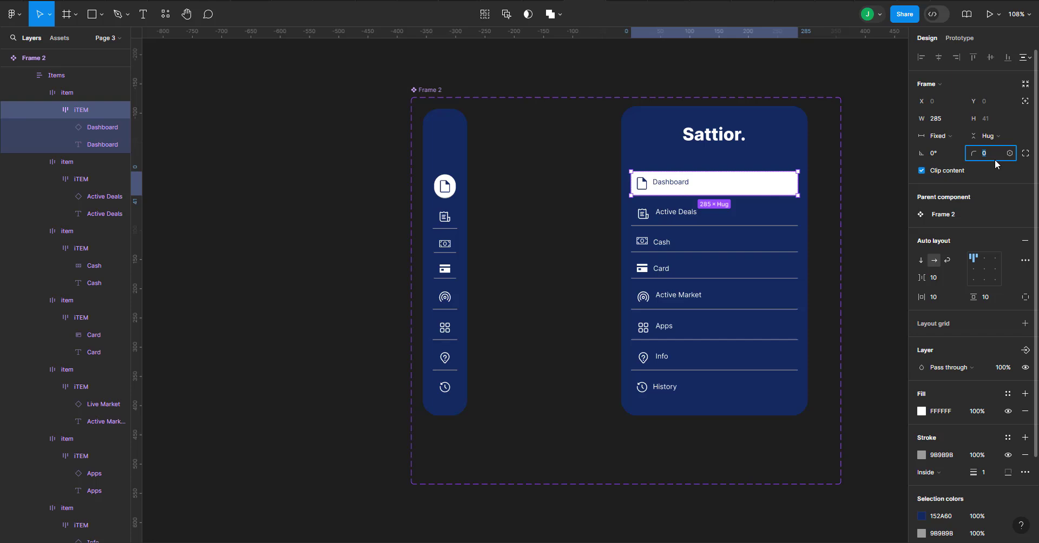
key(Return)
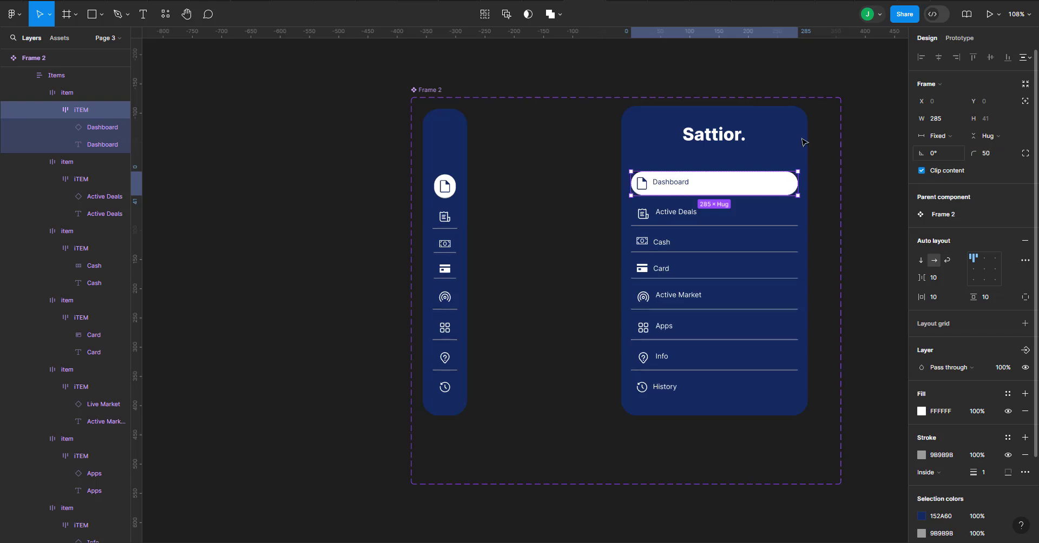
Step: Change the fill of the Default variant's background frame to white, FFFFFF
click(463, 141)
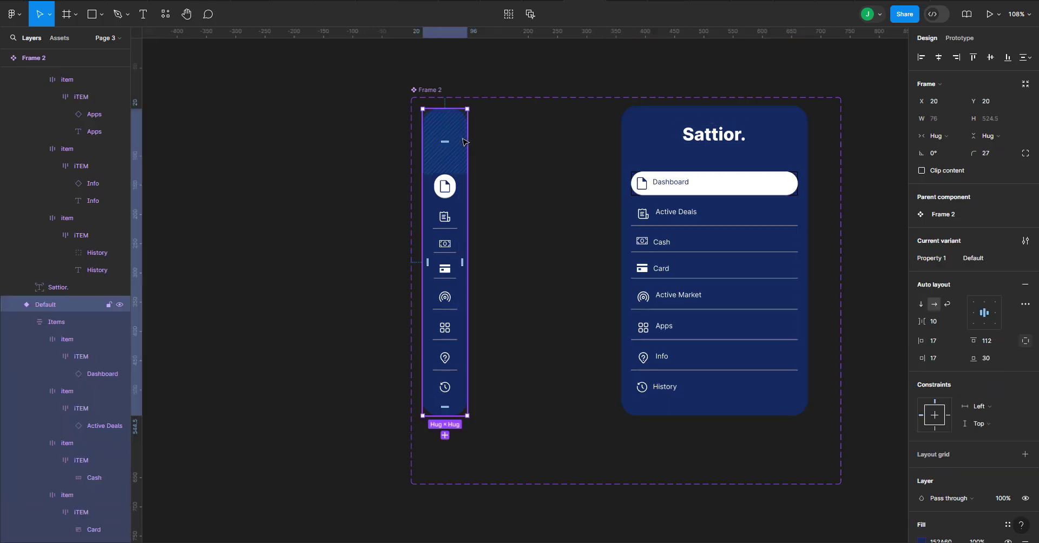
scroll(947, 384, down, 5)
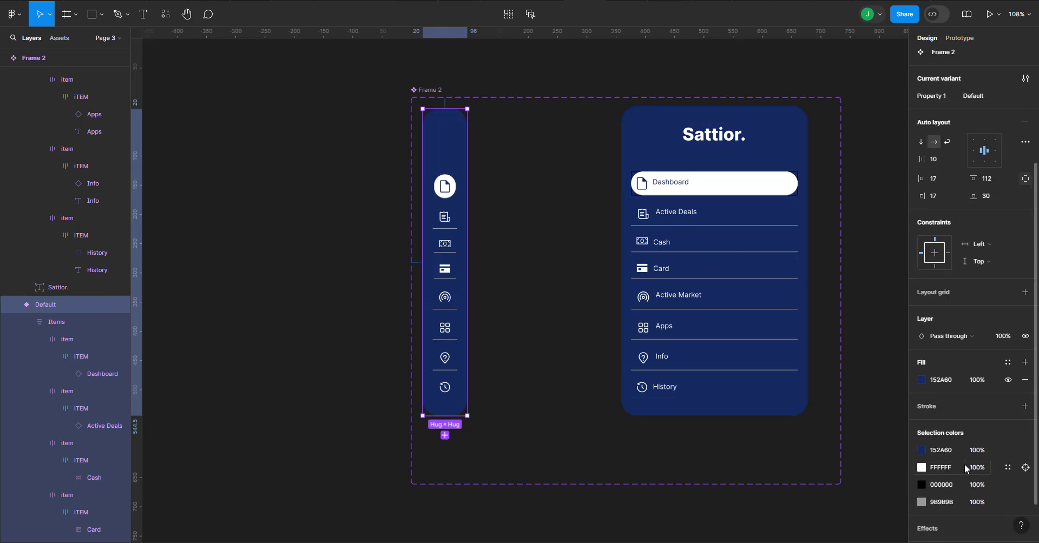
click(921, 380)
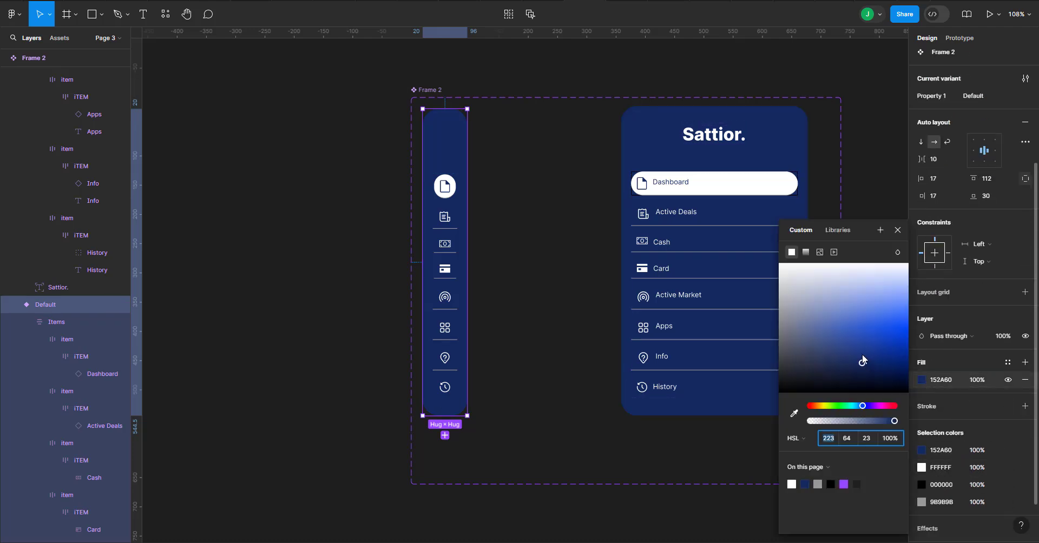
drag(861, 354, 719, 255)
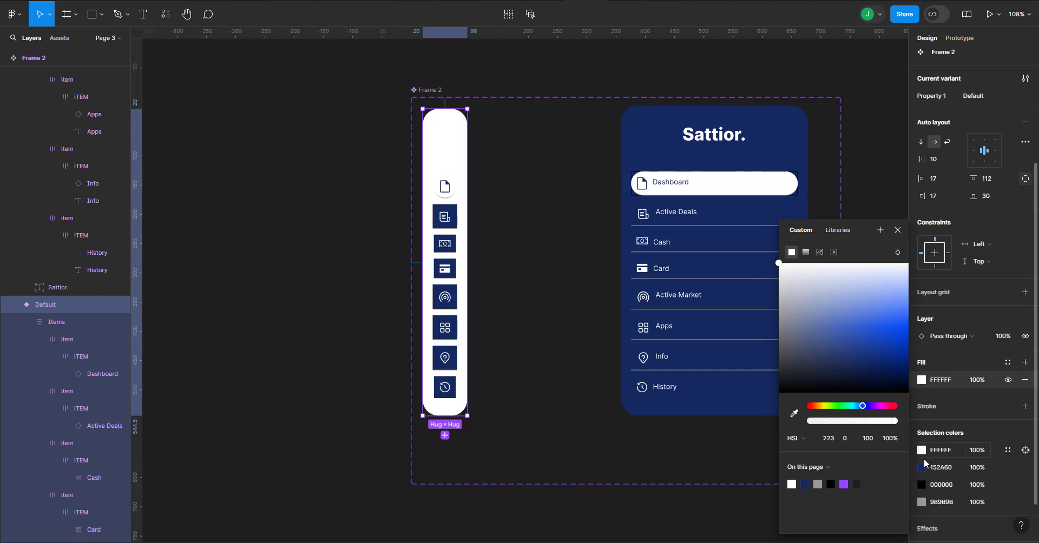
Step: Recolour every remaining 152A60 element inside the Default variant to FFFFFF
click(922, 467)
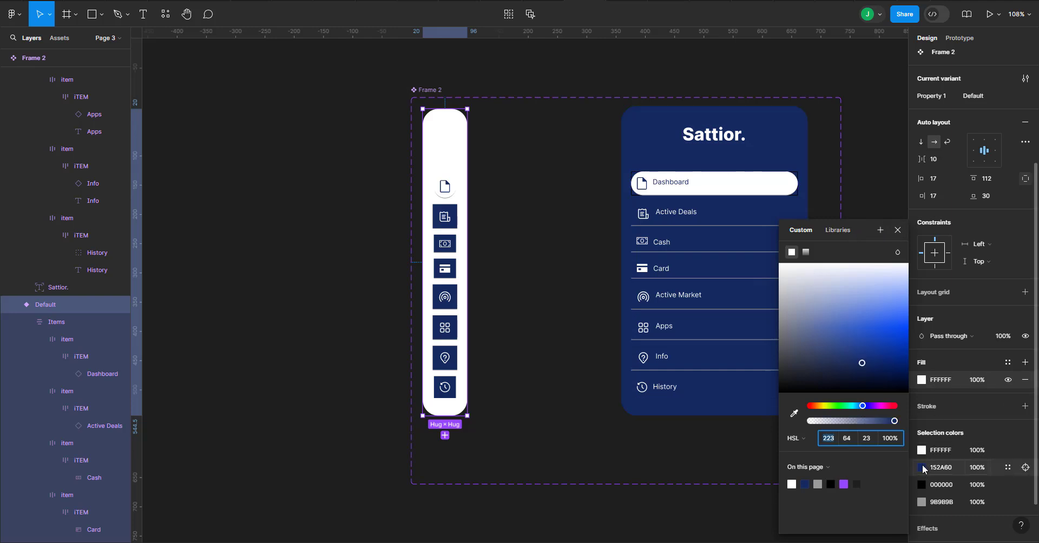
click(922, 467)
click(922, 468)
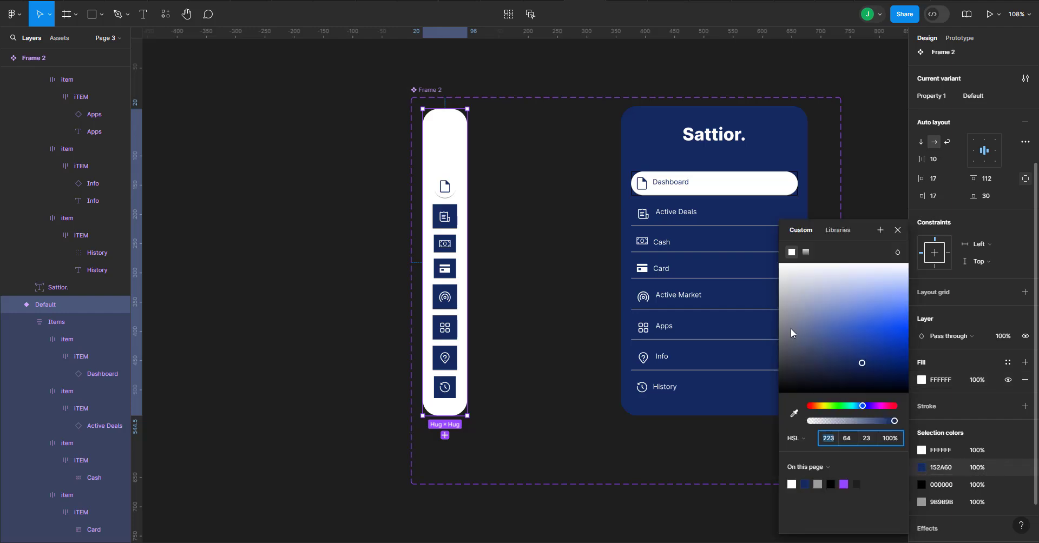
drag(788, 313, 730, 235)
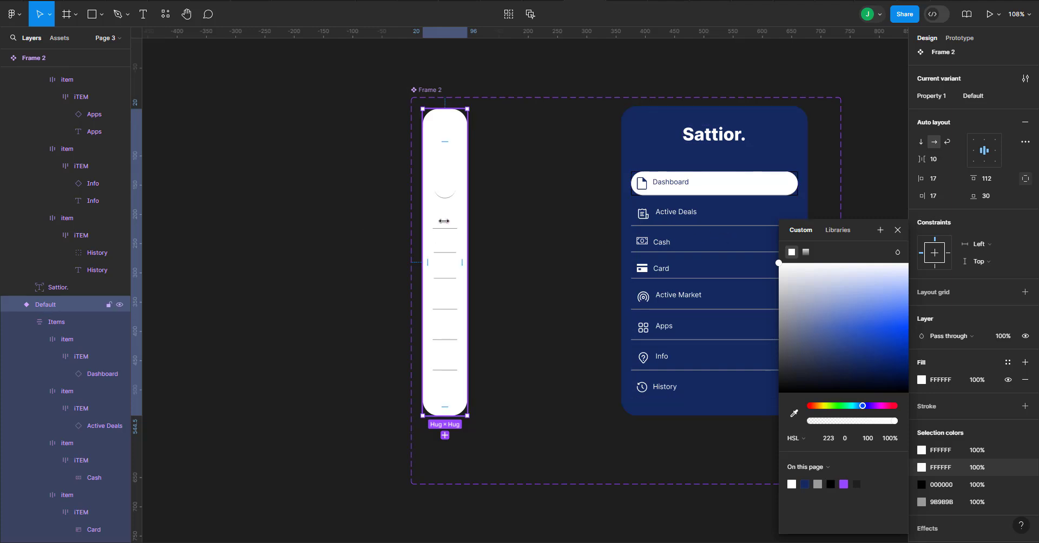
click(367, 235)
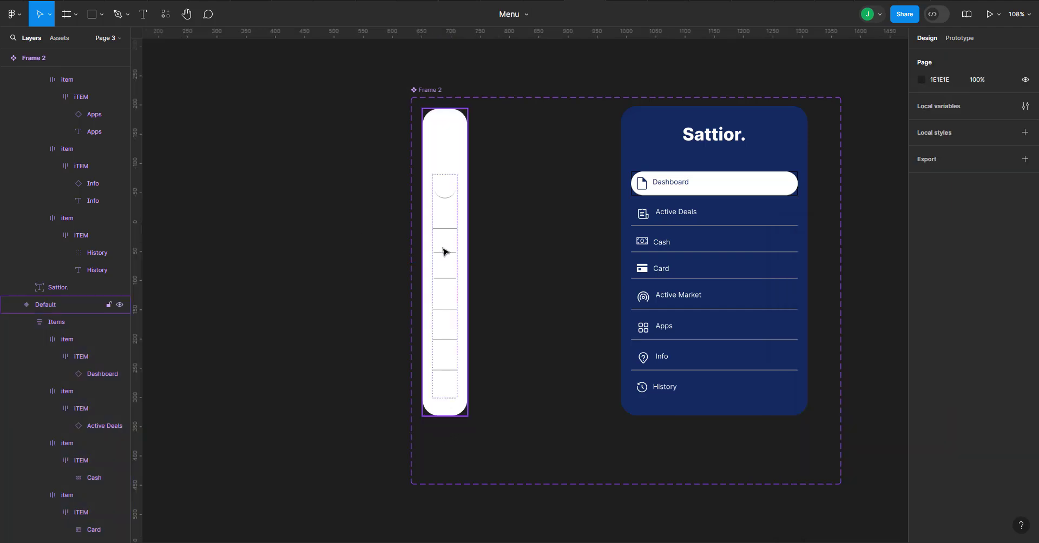
Step: Fill the Default variant's inner Dashboard iTEM frame with the page's dark blue
click(441, 195)
click(440, 195)
click(440, 195)
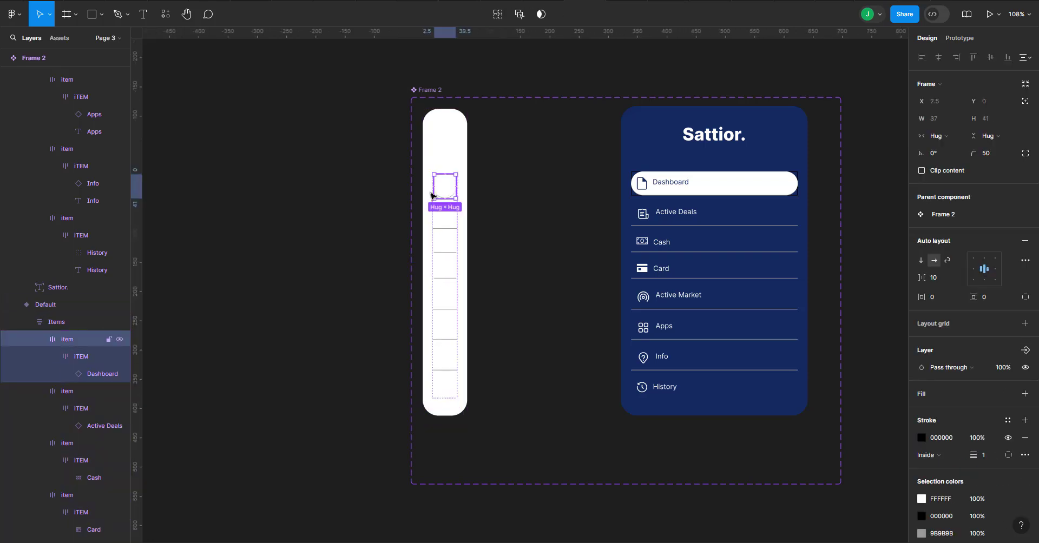
click(78, 357)
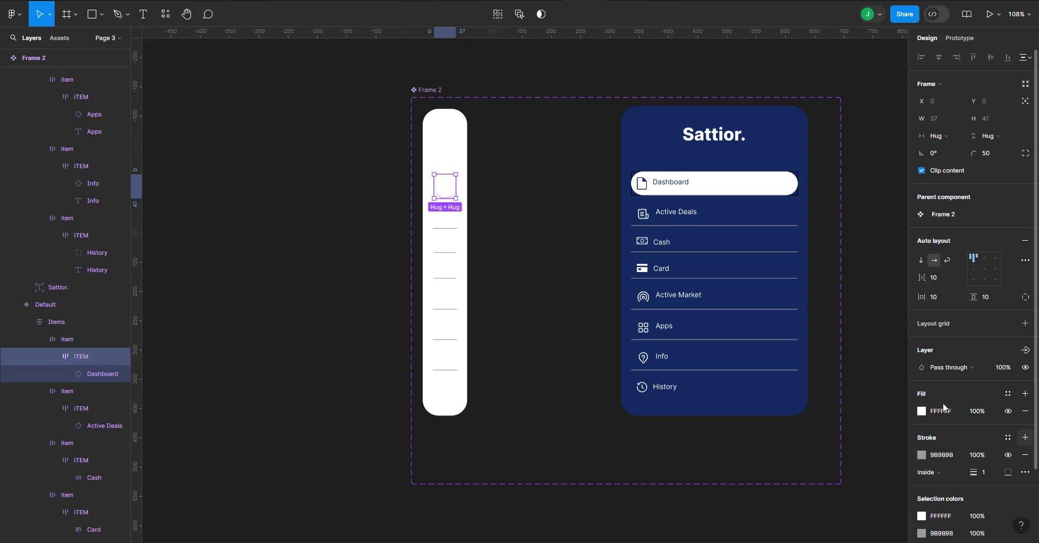
click(921, 411)
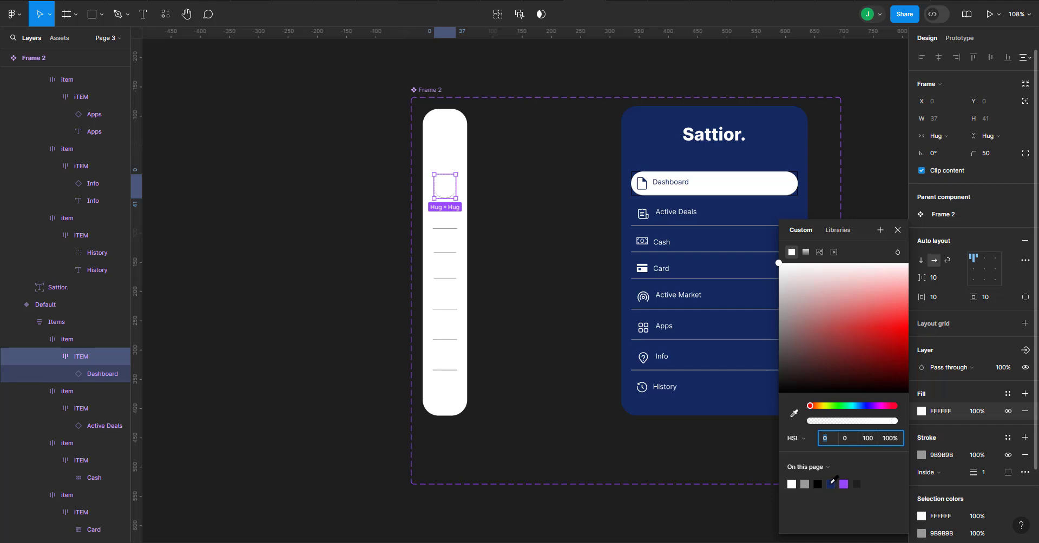
click(831, 483)
click(273, 435)
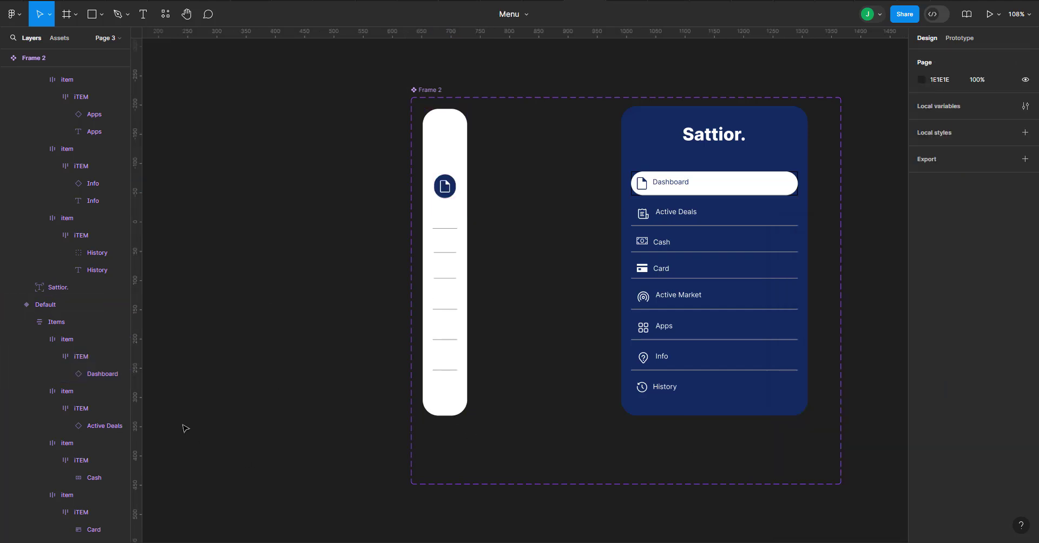
click(81, 412)
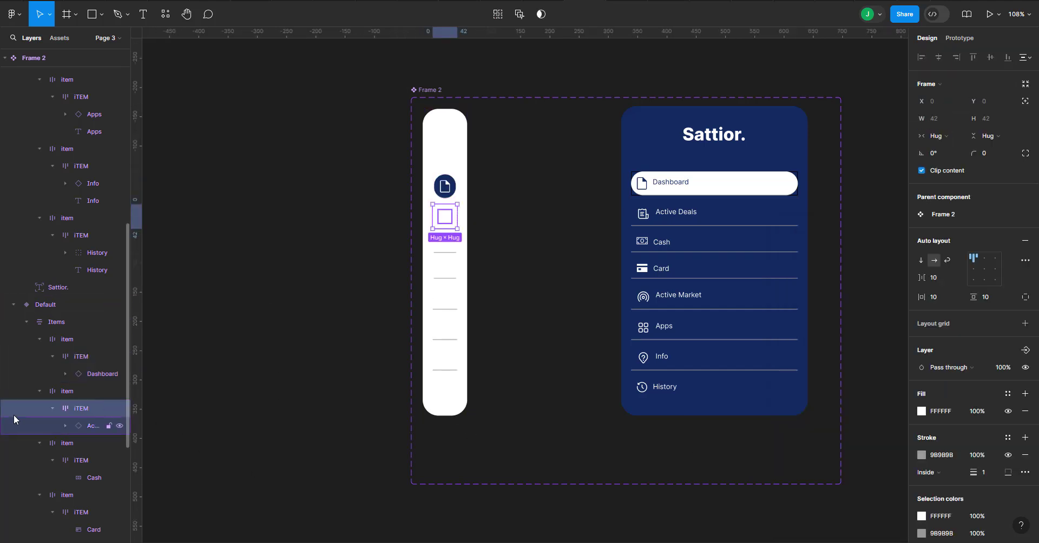
scroll(50, 433, down, 1)
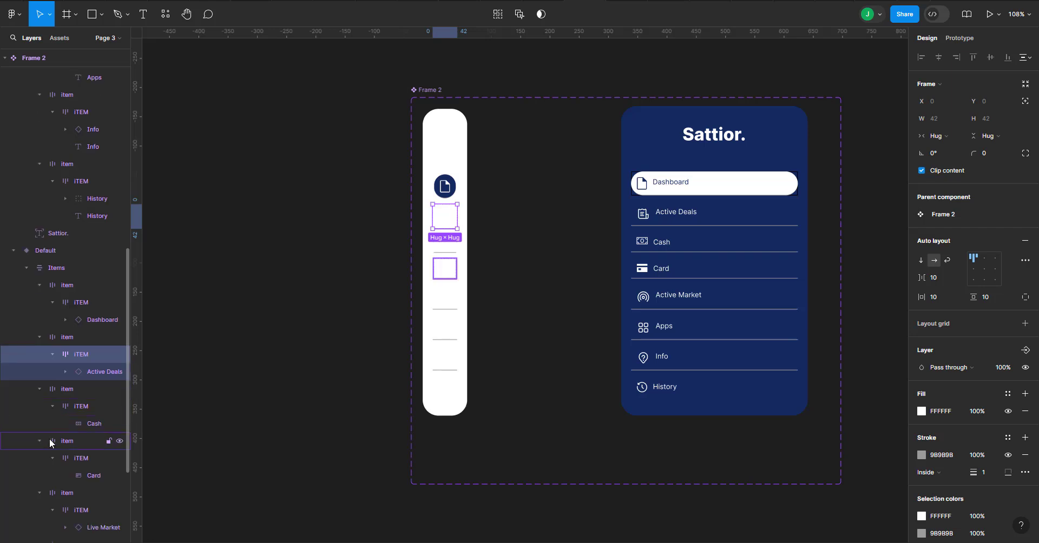
shift+click(94, 406)
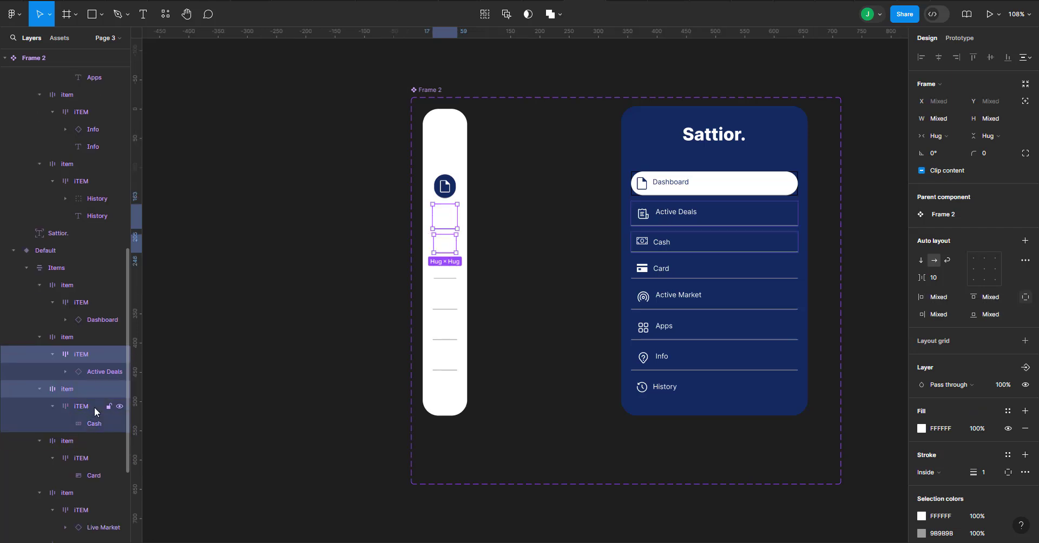
click(98, 357)
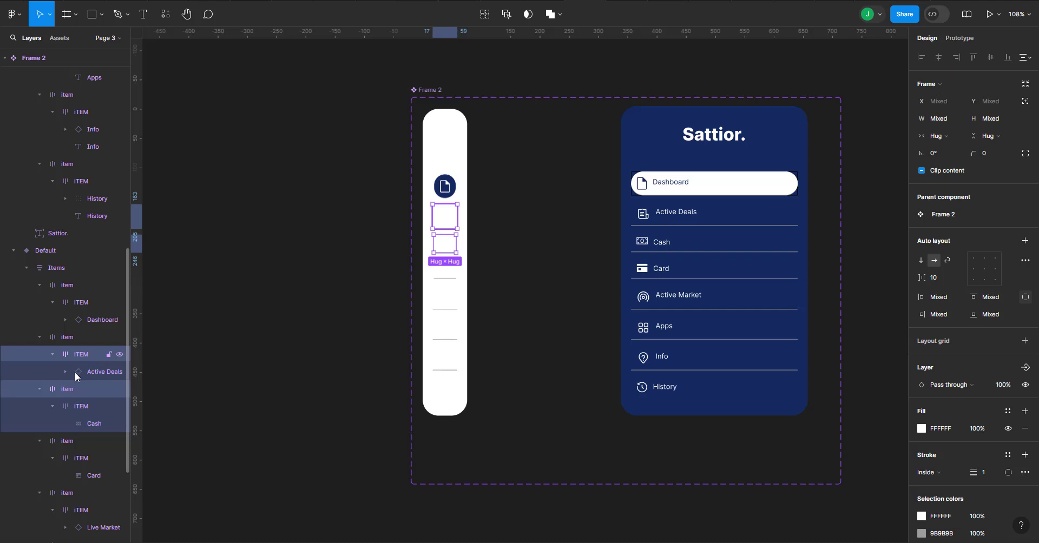
click(90, 375)
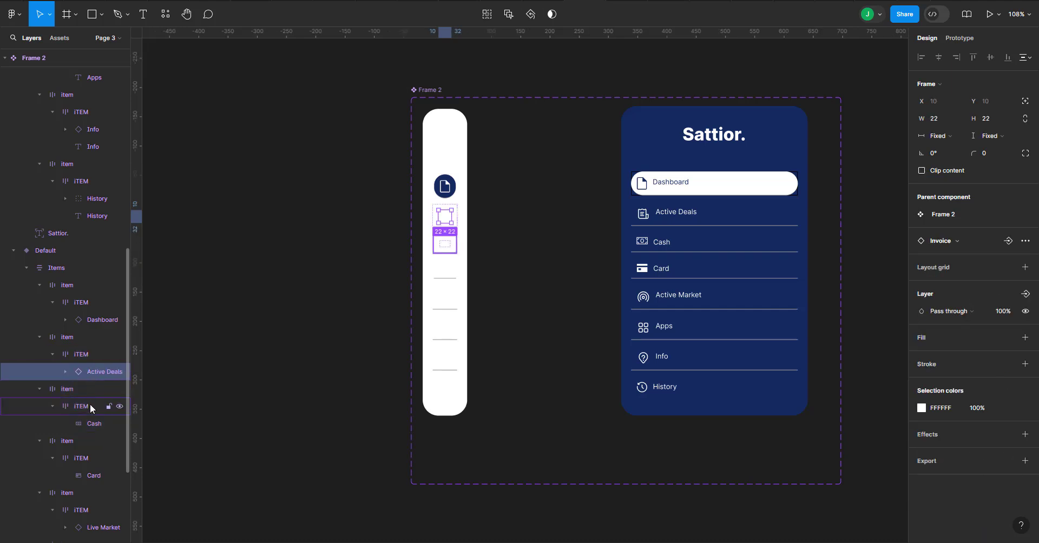
shift+click(91, 418)
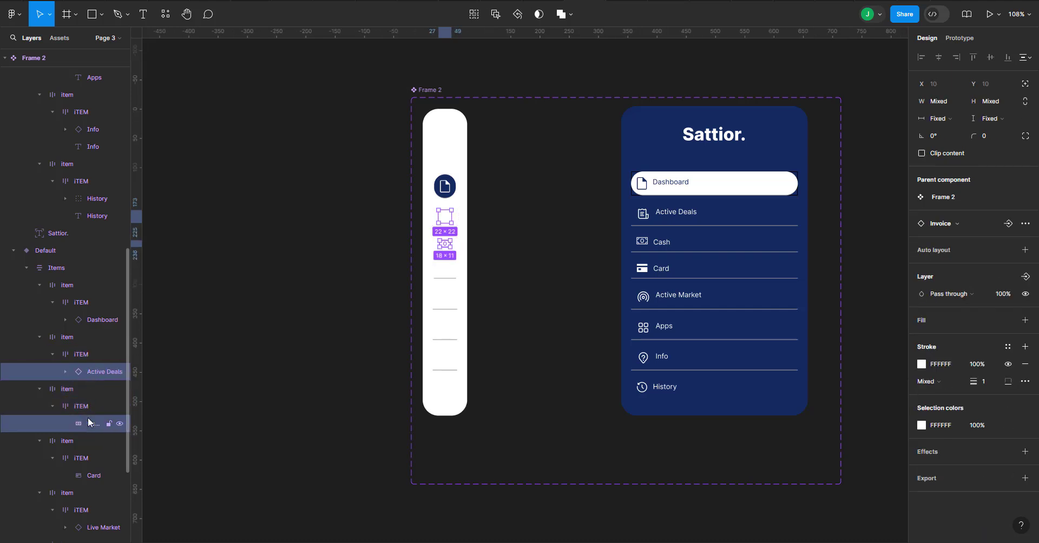
scroll(96, 453, down, 2)
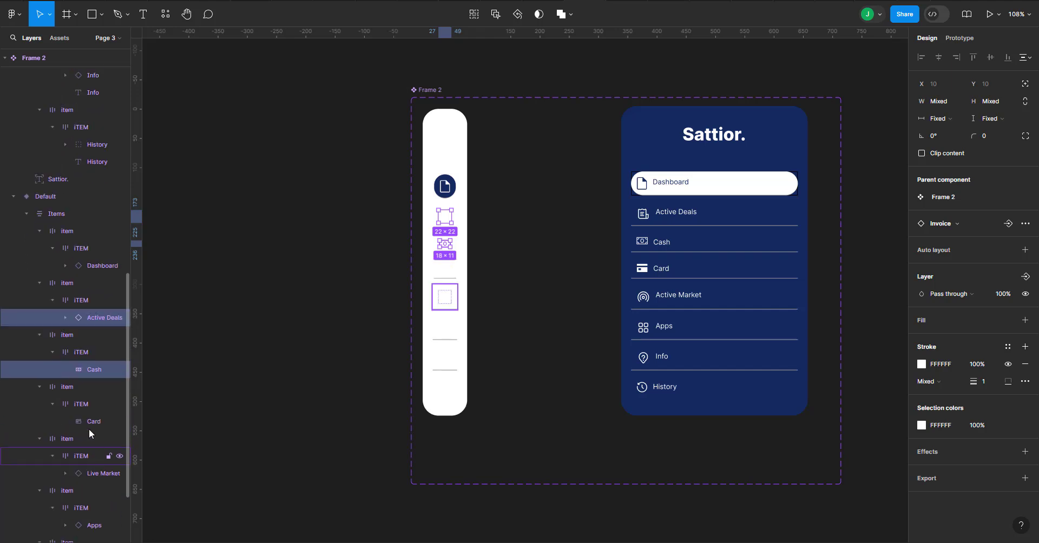
click(99, 404)
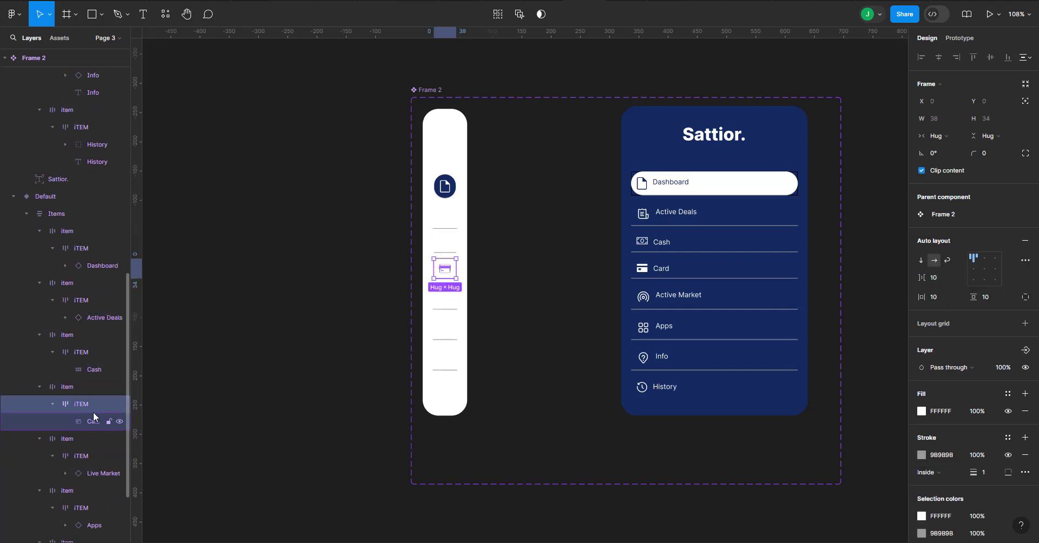
Step: Recolour the Active Deals, Cash, Card, Live Market, Apps, Info and History icons in the Default variant to dark blue 152A60
click(90, 419)
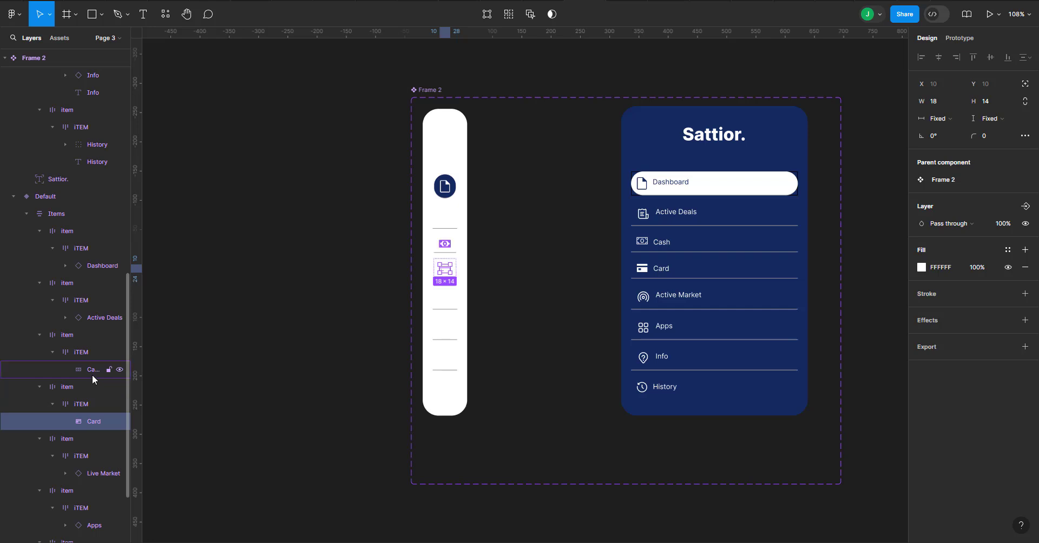
shift+click(92, 375)
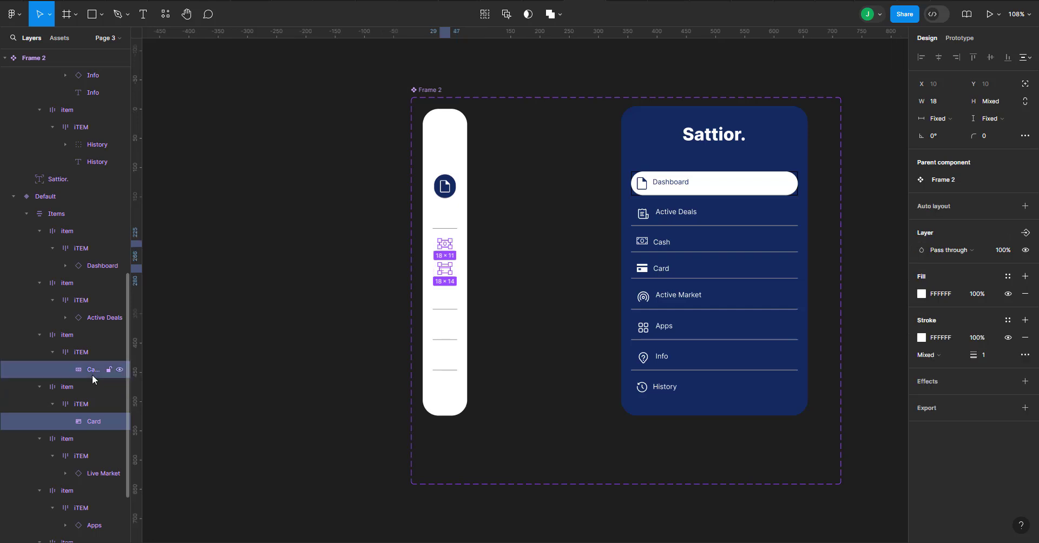
shift+click(92, 319)
scroll(75, 381, down, 3)
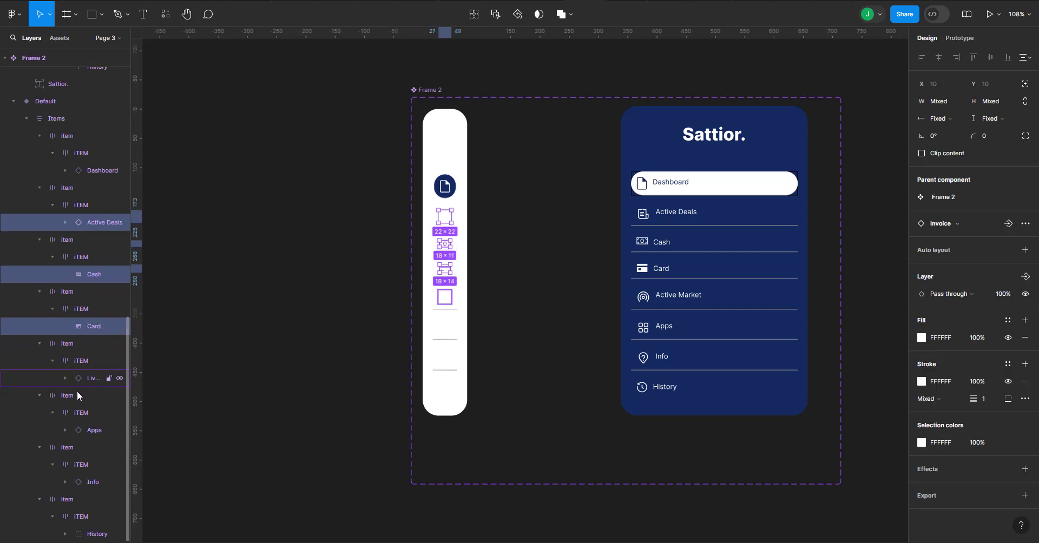
shift+click(84, 382)
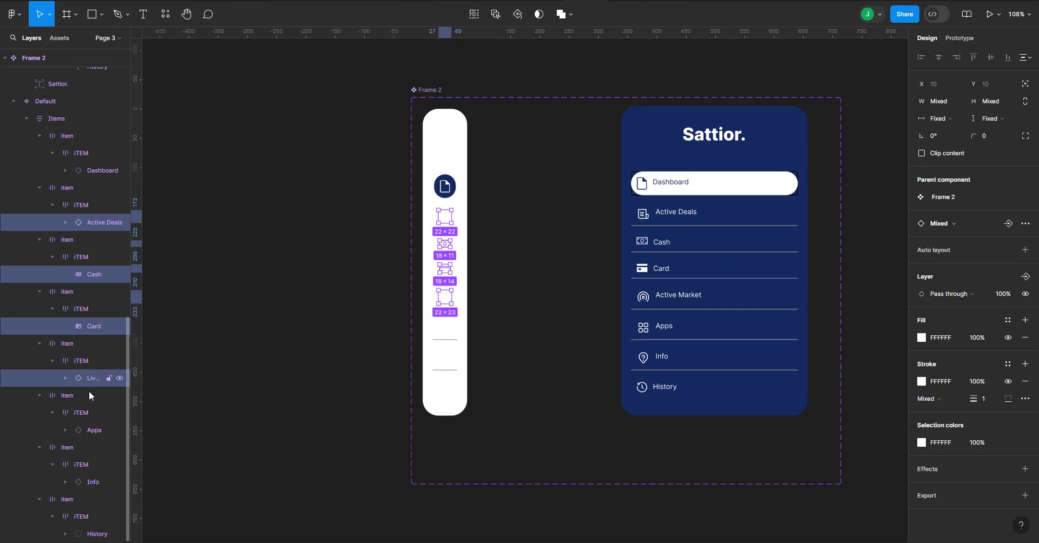
shift+click(95, 425)
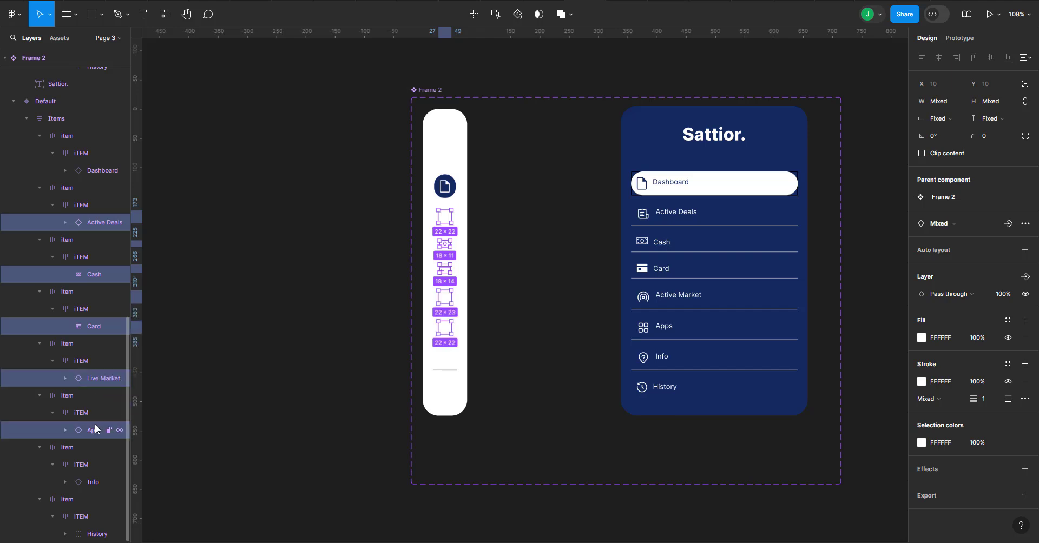
shift+click(95, 479)
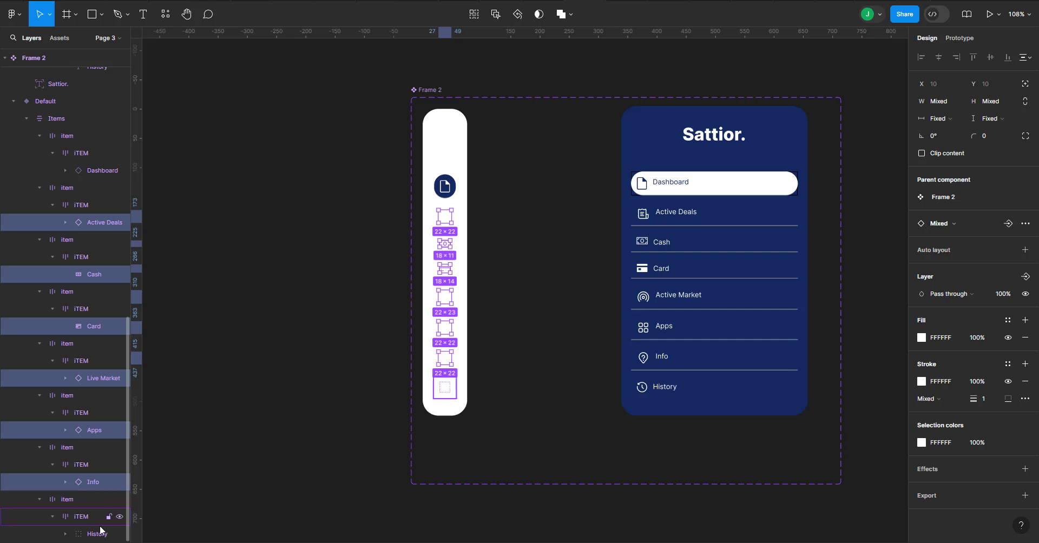
shift+click(79, 532)
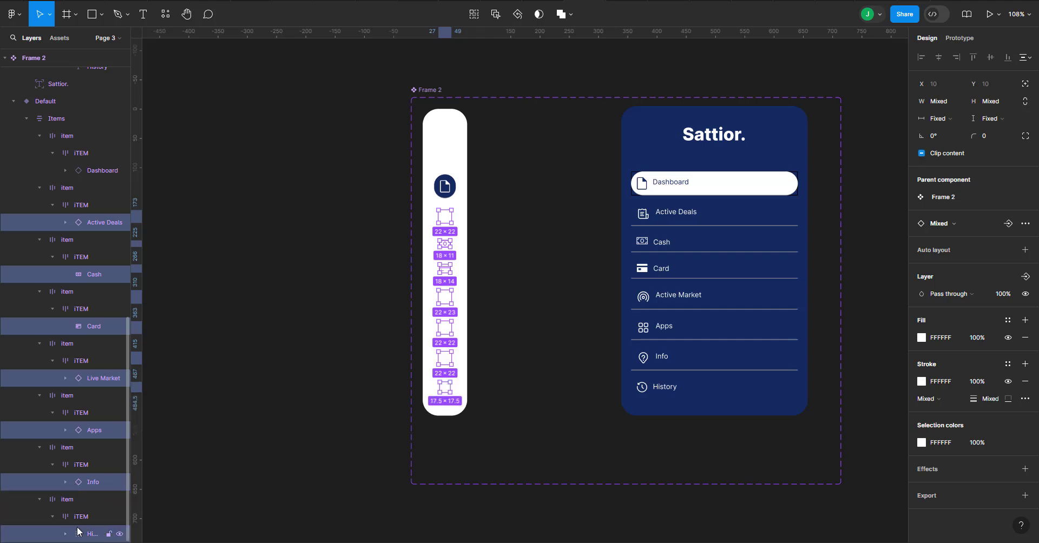
click(921, 443)
click(831, 484)
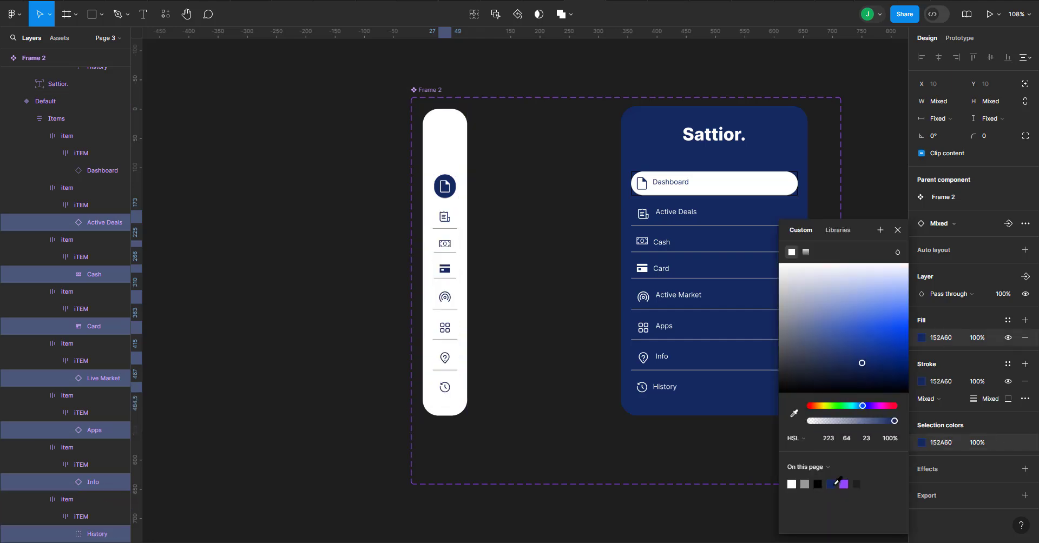
click(355, 281)
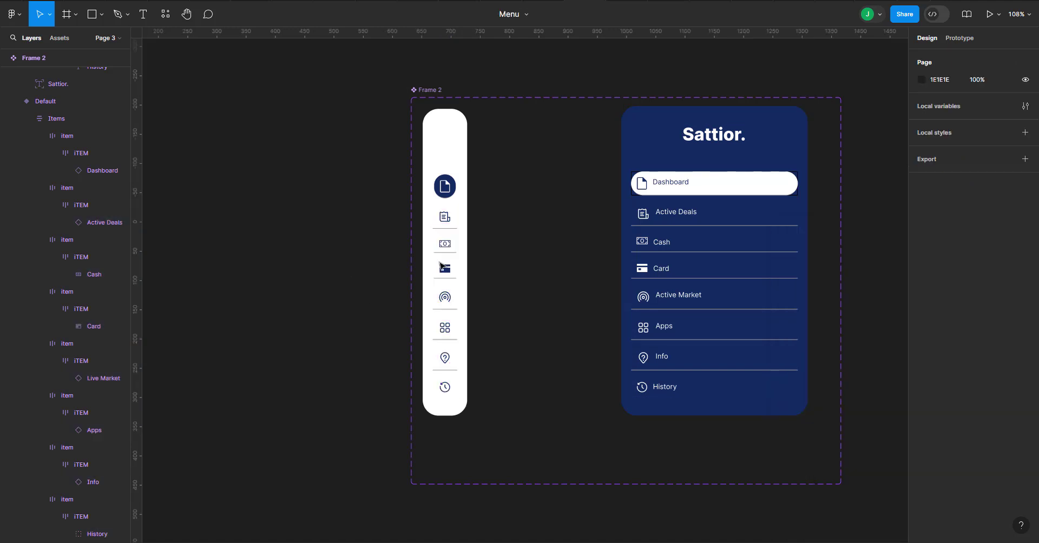
scroll(527, 232, up, 2)
scroll(544, 192, up, 3)
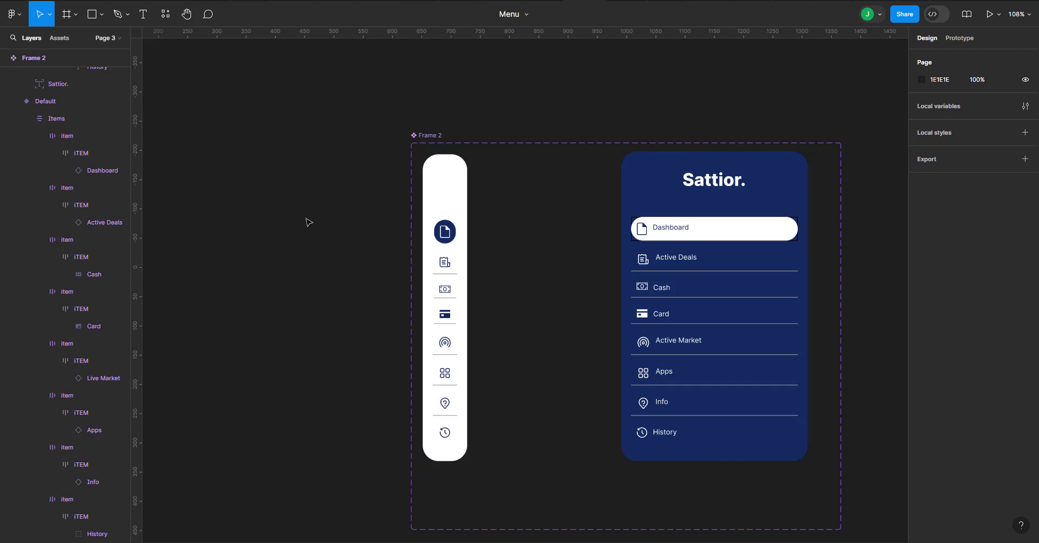
scroll(308, 223, down, 2)
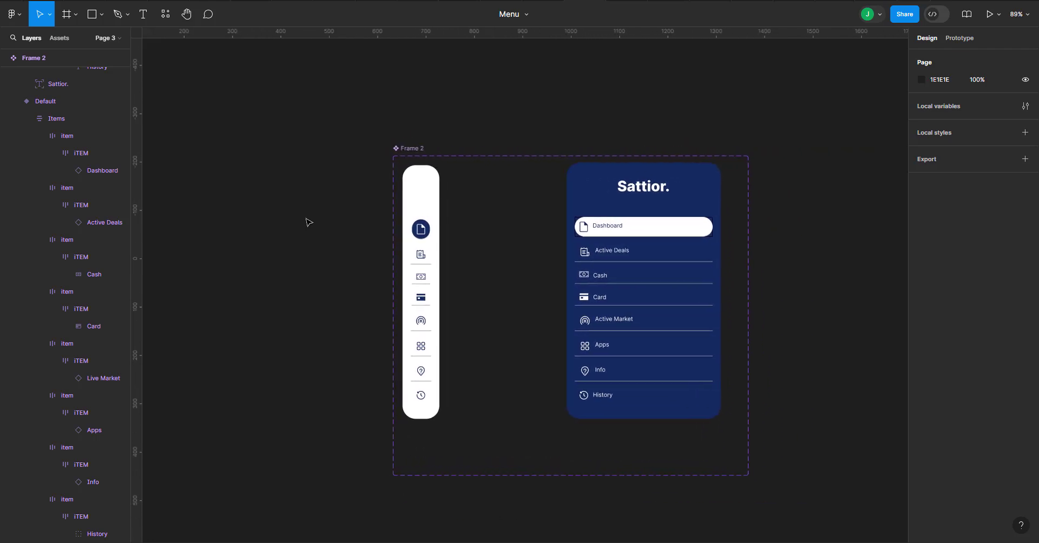
scroll(309, 222, right, 1)
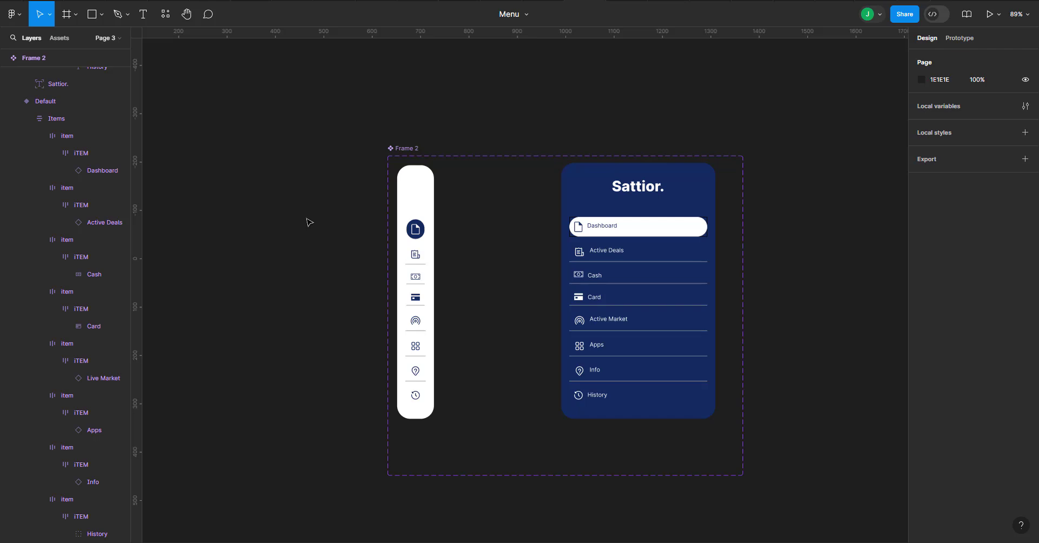
scroll(308, 222, left, 3)
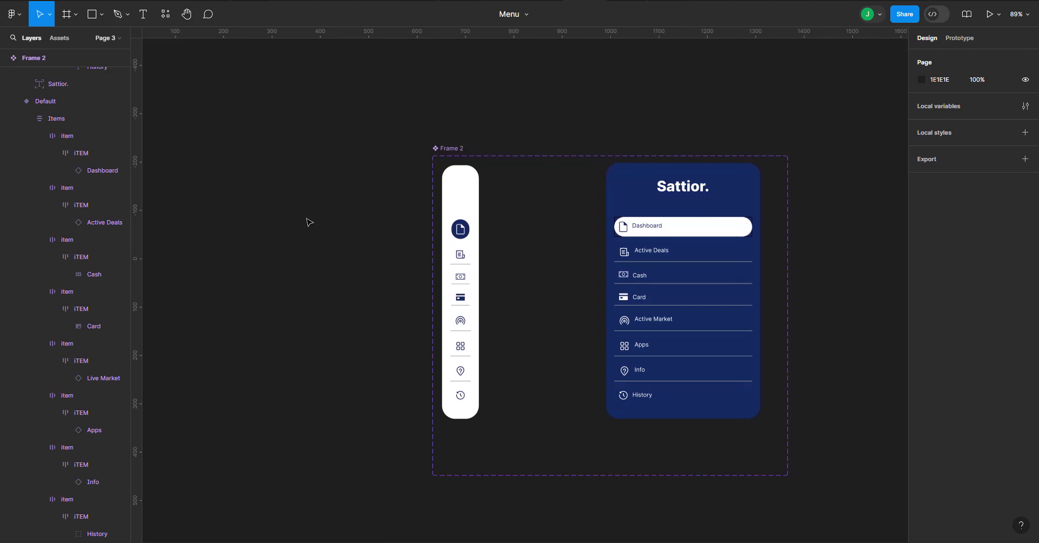
Step: Add a prototype connection from the Default variant to Variant2, triggered While hovering
click(971, 39)
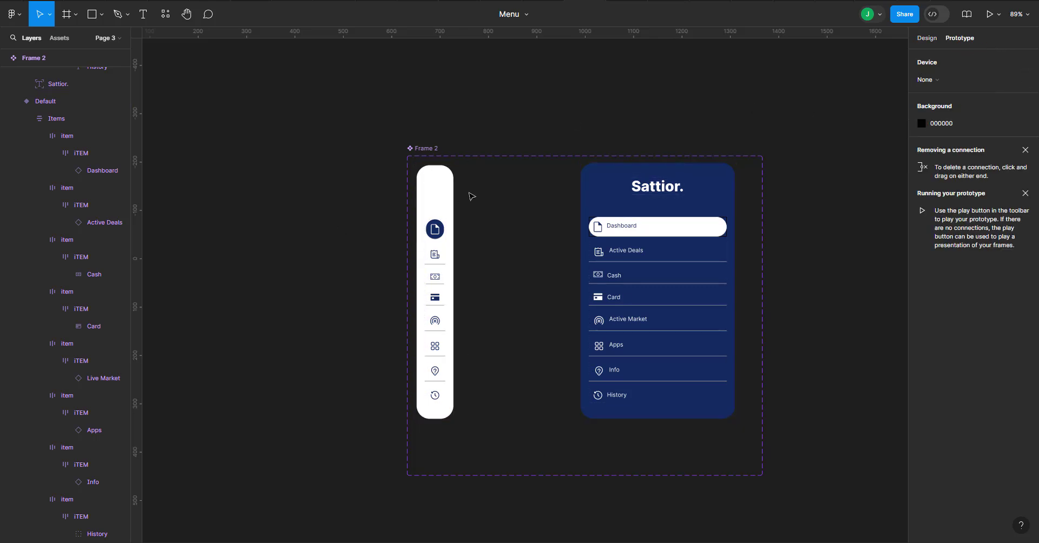
click(451, 291)
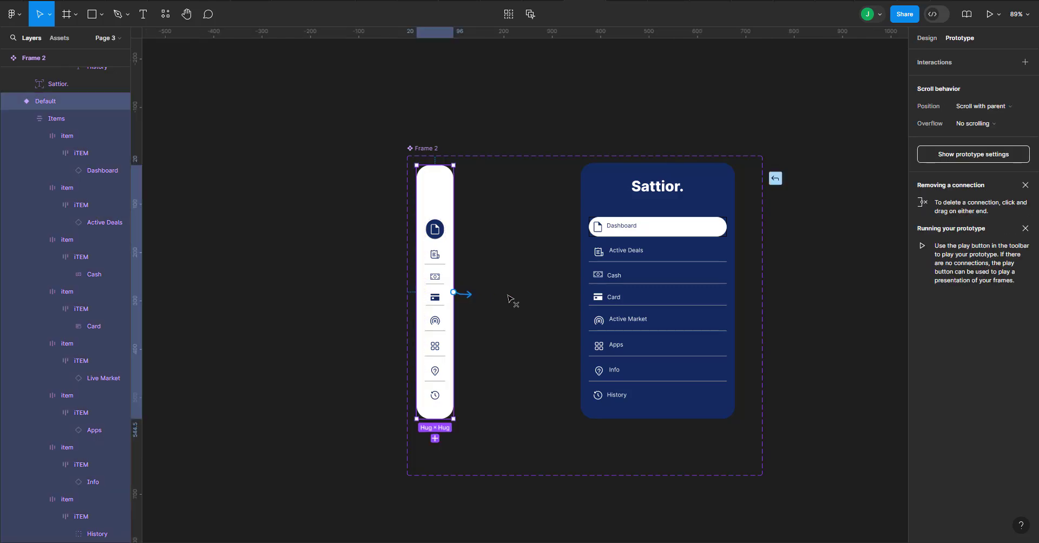
drag(454, 292, 595, 292)
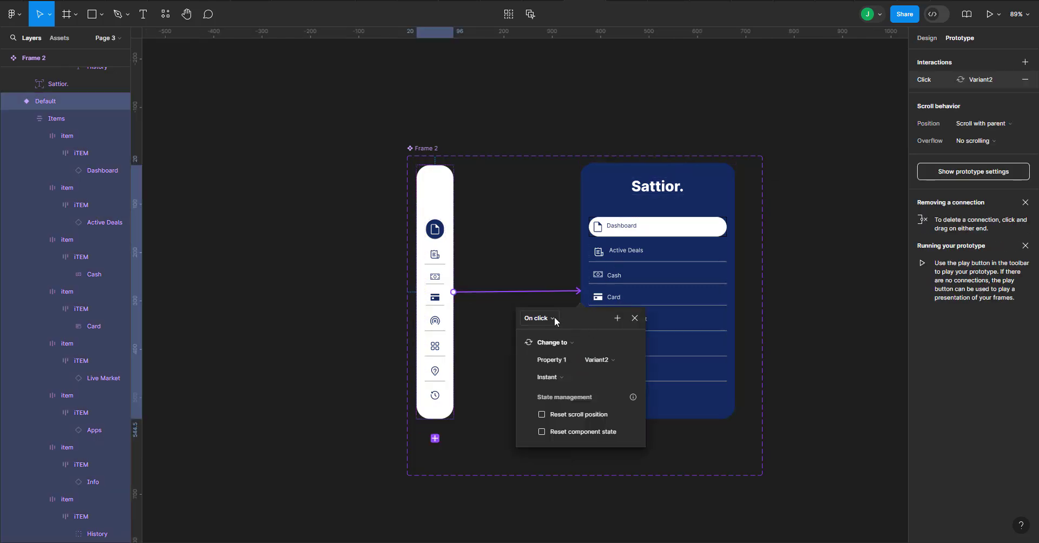
click(553, 319)
click(549, 343)
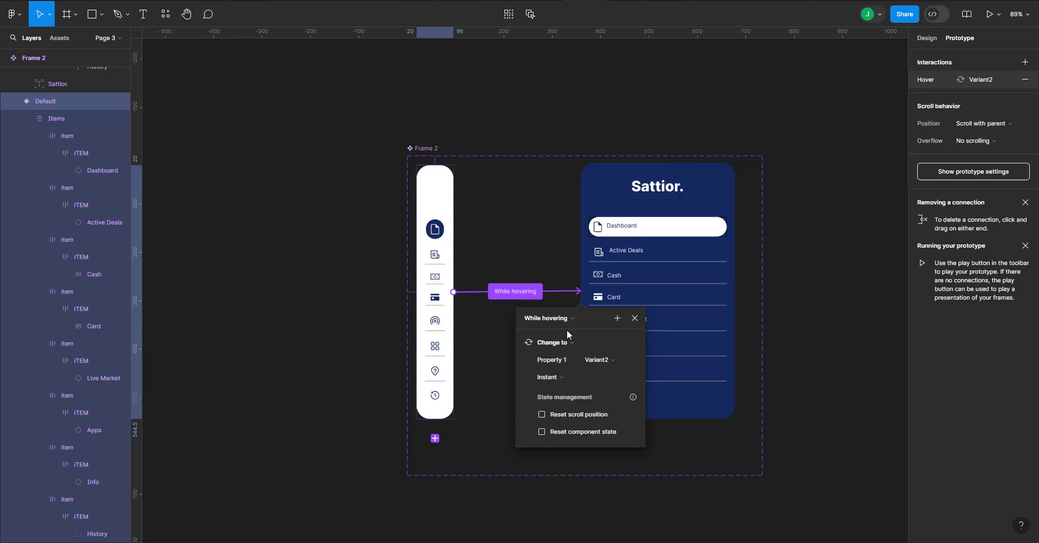
Step: Set the animation of the Default variant's hover interaction to Smart animate
click(555, 376)
click(552, 403)
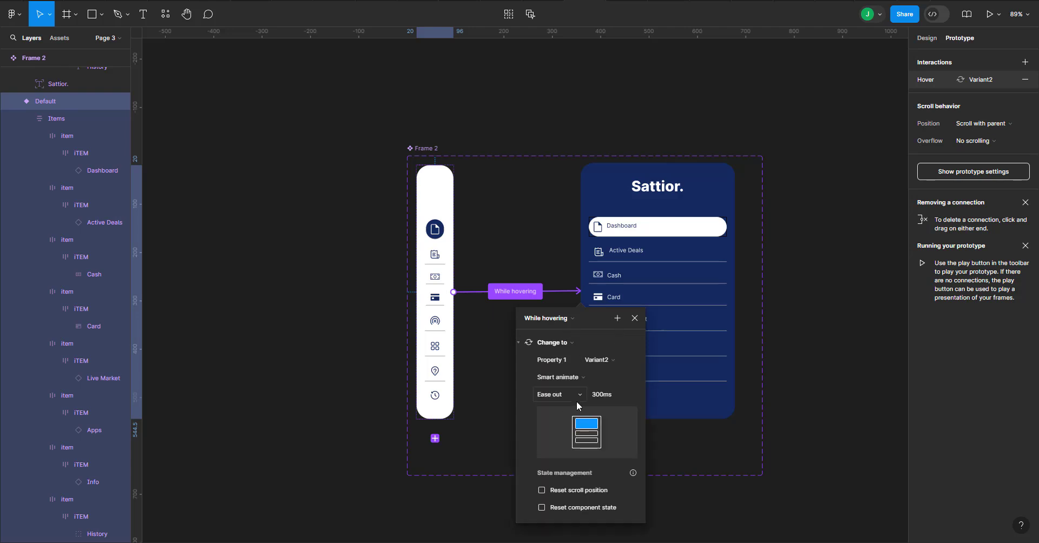
click(577, 403)
click(573, 406)
click(334, 207)
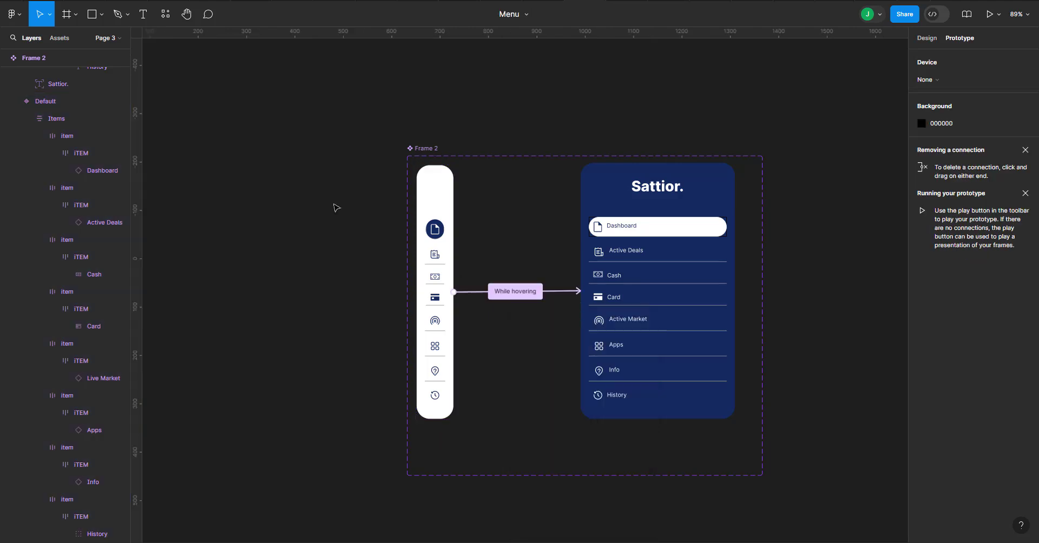
Step: Add a new 100 × 100 frame on the empty canvas beside the menu component set
click(67, 14)
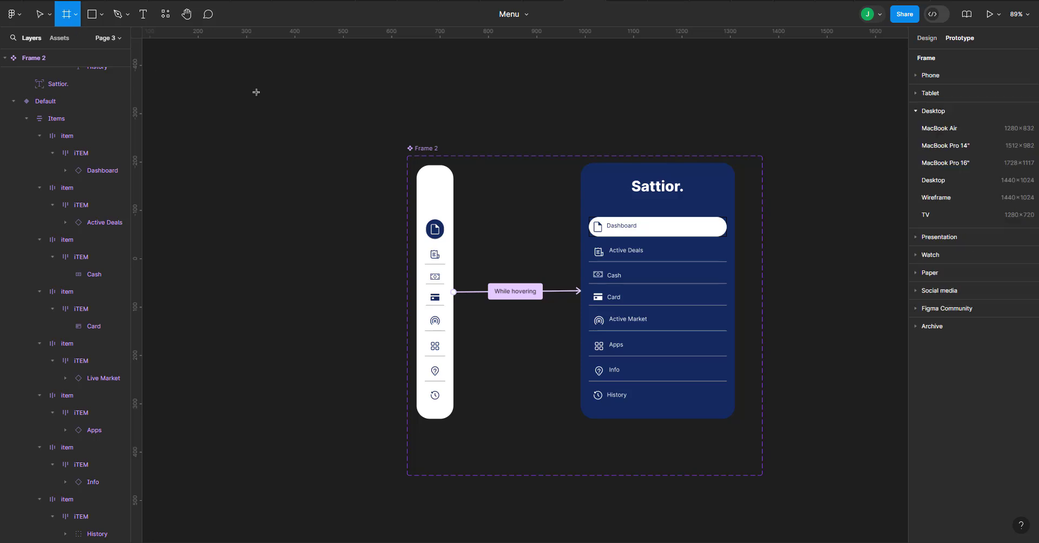
click(186, 151)
scroll(186, 151, left, 3)
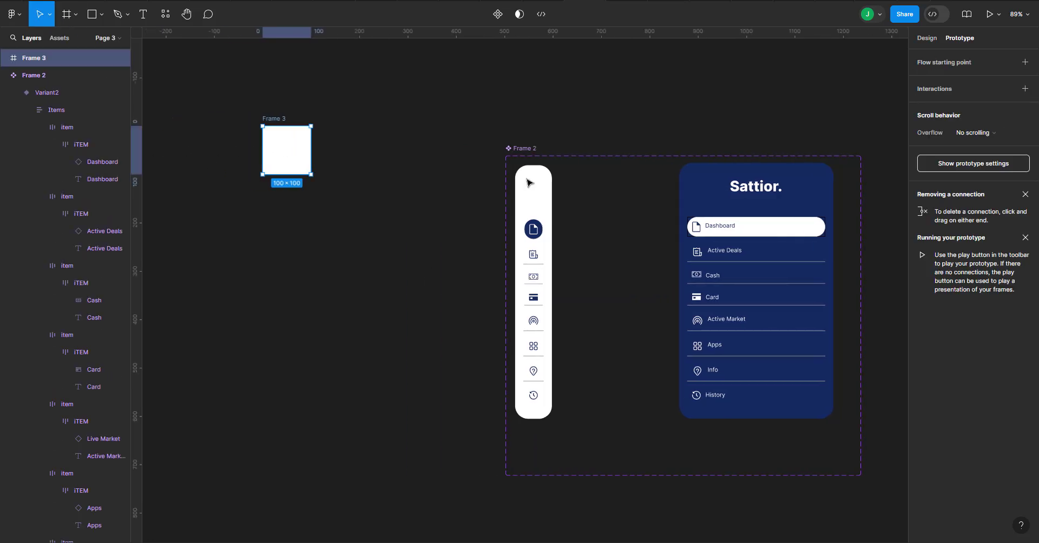
Step: Fill the new frame with black 000000 and enlarge it to about 451 × 829
click(926, 38)
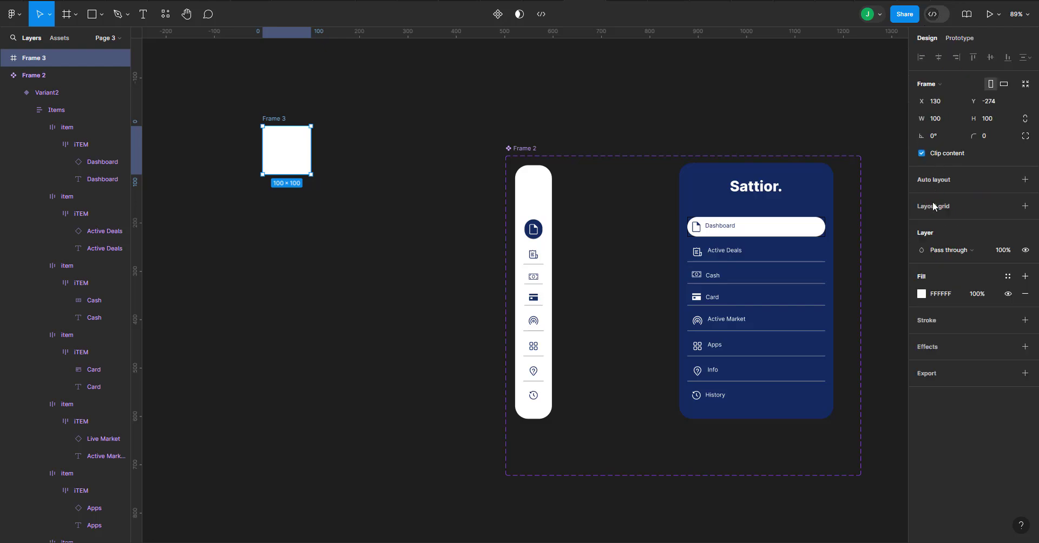
click(922, 294)
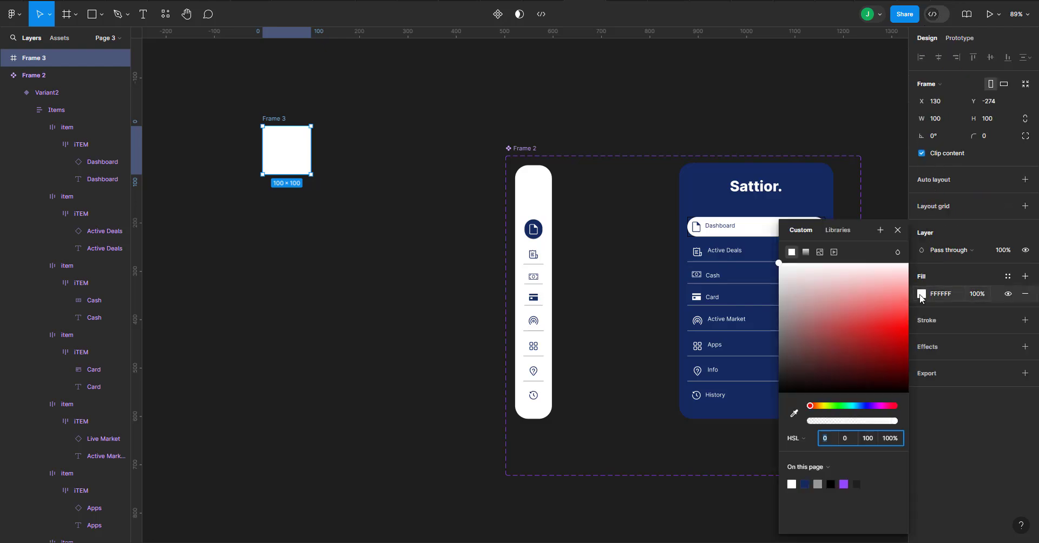
drag(860, 328, 661, 436)
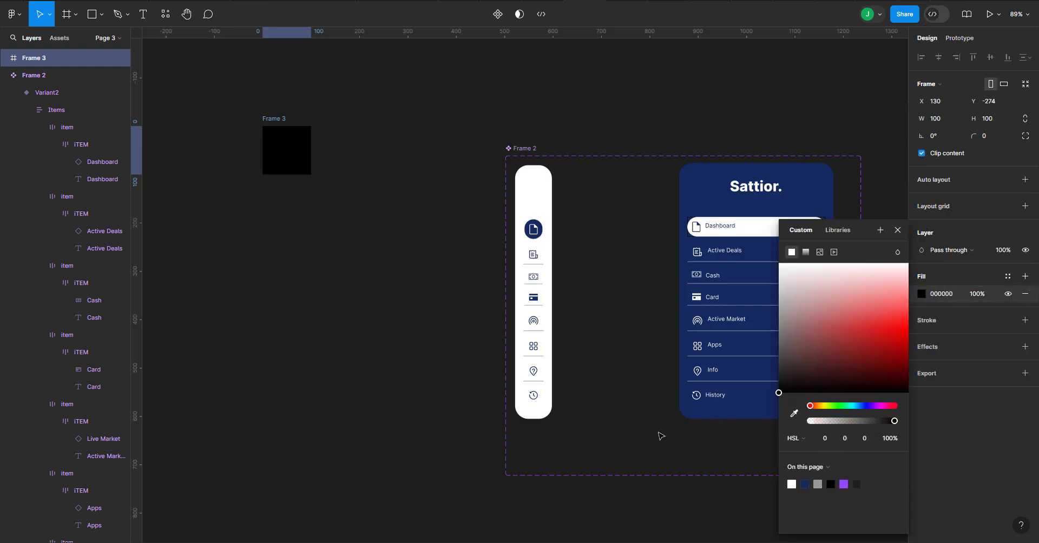
click(263, 297)
click(308, 164)
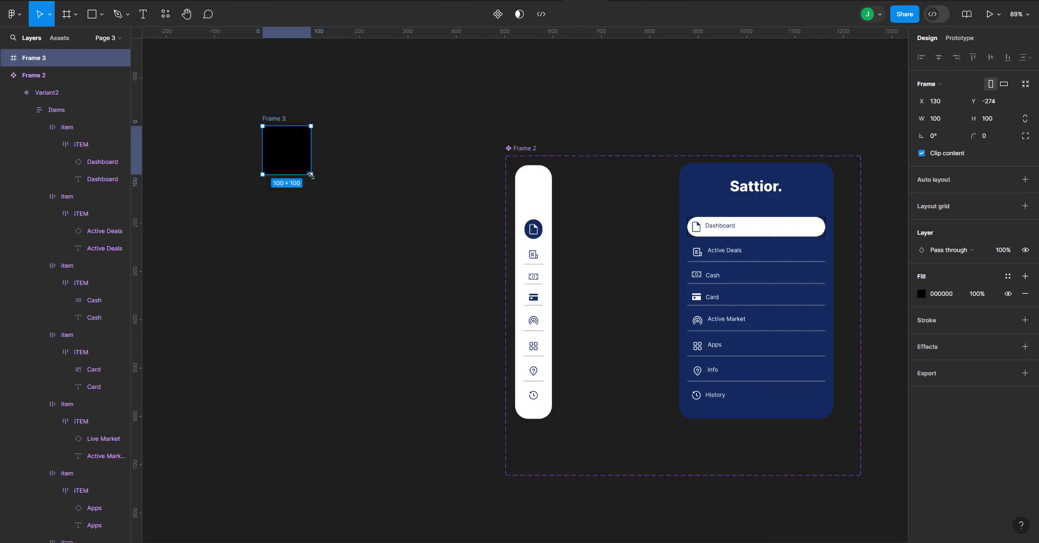
drag(352, 279, 481, 450)
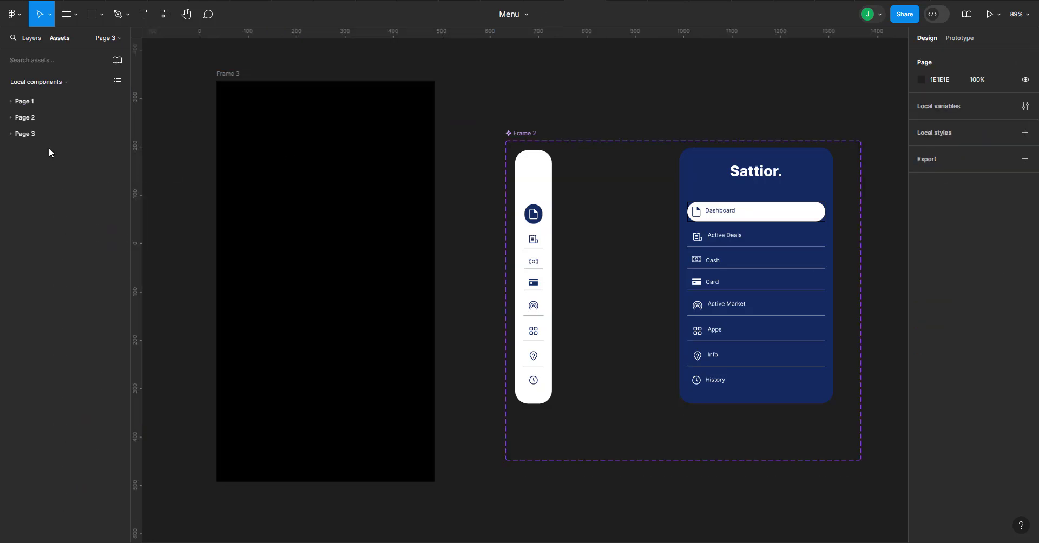
Step: Place an instance of the Frame 2 menu component from the Page 3 local components in the middle of the black frame
click(11, 134)
drag(35, 173, 324, 238)
drag(355, 197, 327, 243)
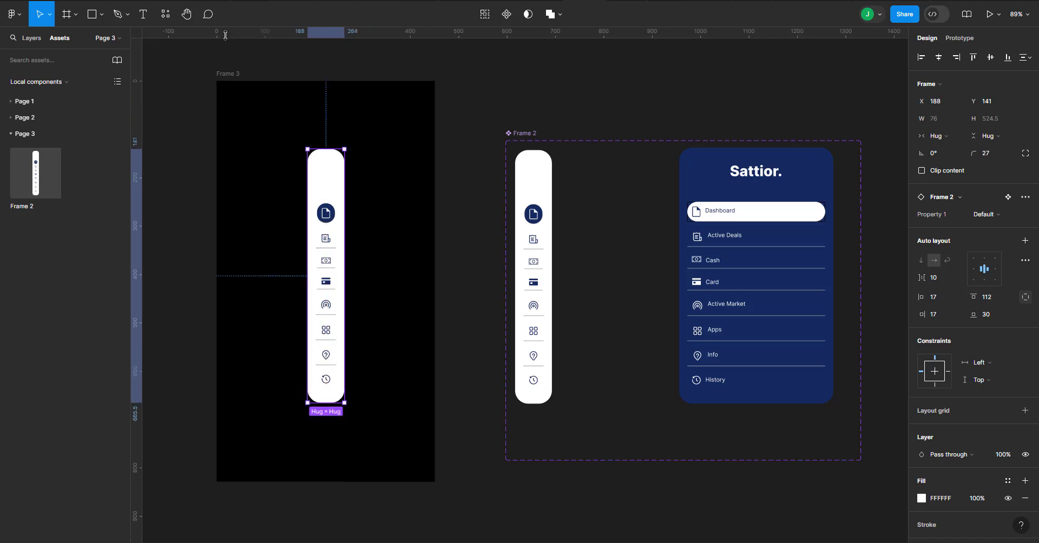
Step: Preview the black frame as a prototype to test the menu, and return to the design file
click(230, 69)
click(227, 73)
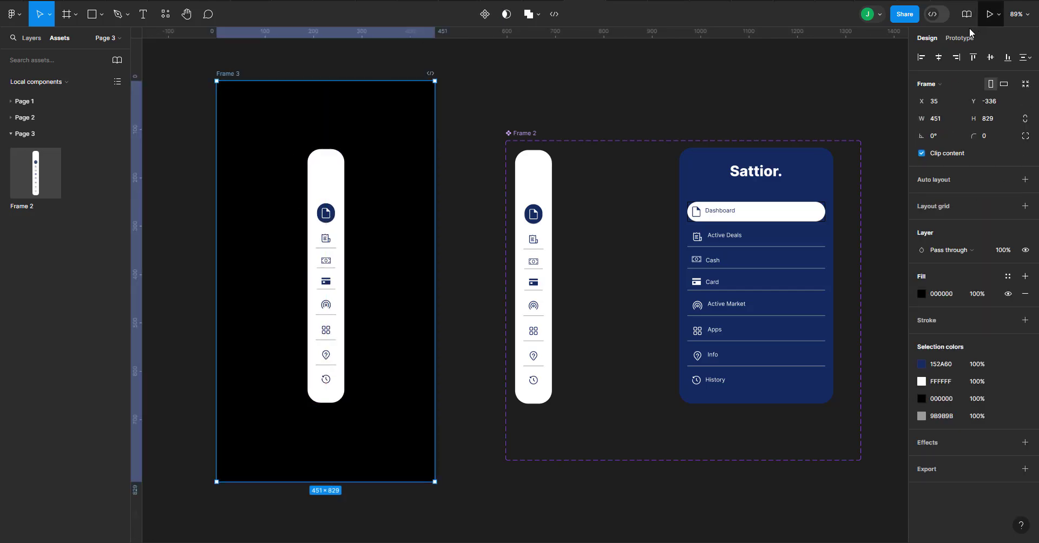
click(981, 21)
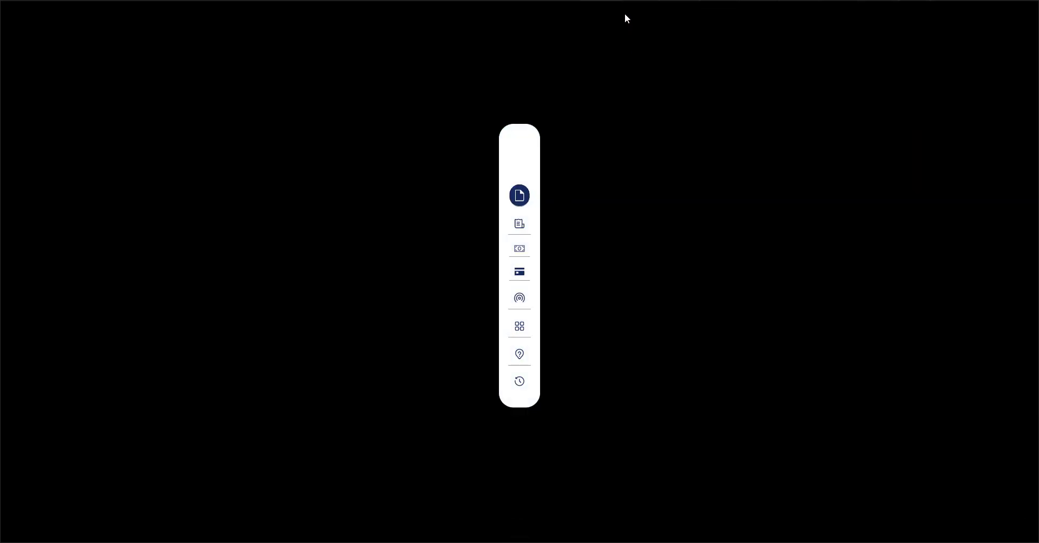
key(Escape)
click(444, 249)
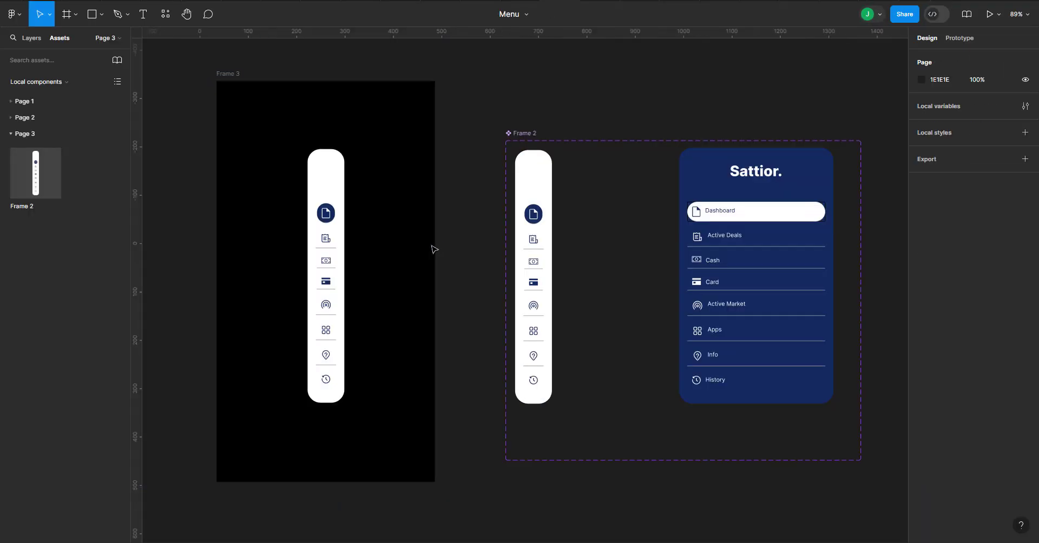
Step: Widen the black frame to about 568 and return to its prototype preview
click(257, 79)
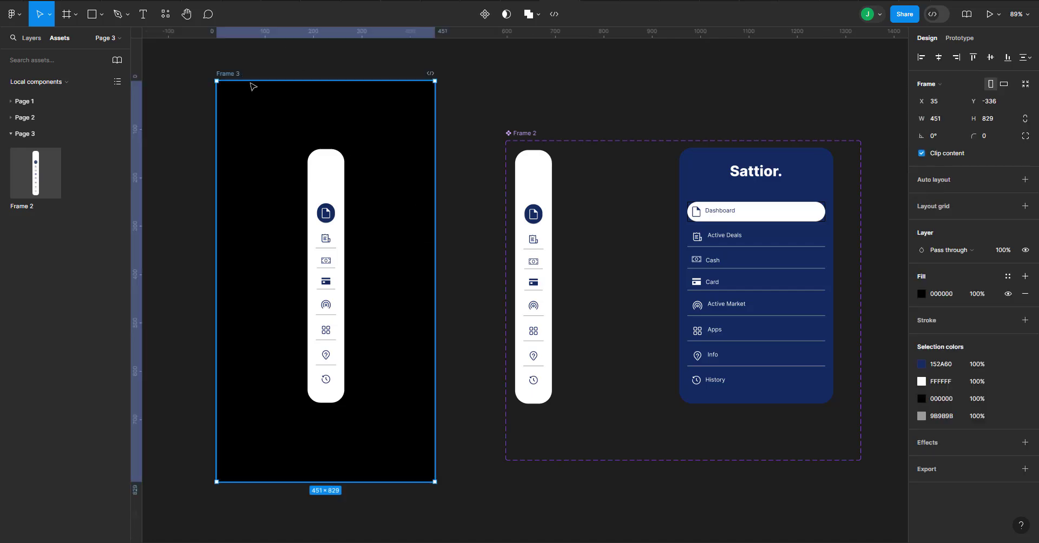
drag(436, 170, 491, 195)
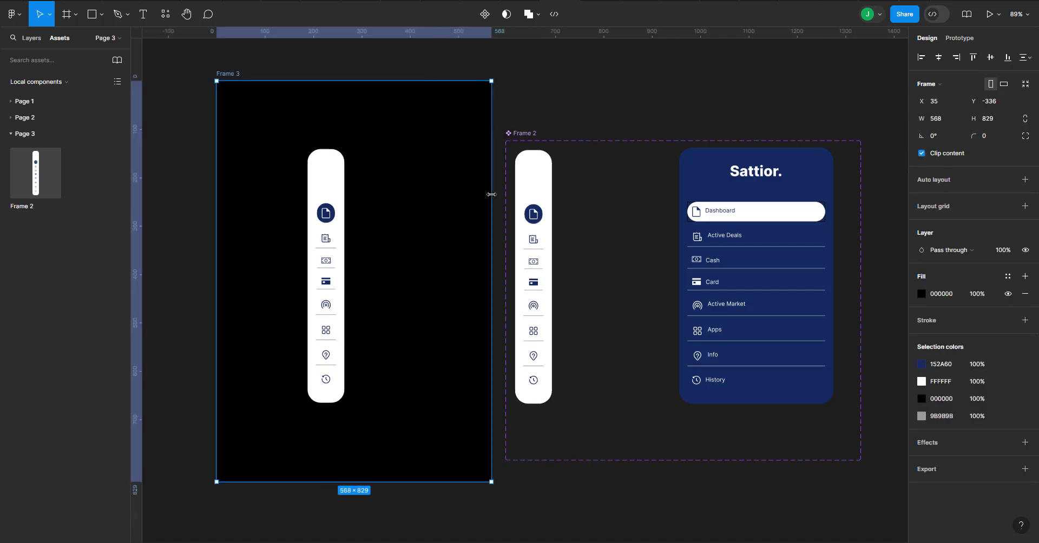
click(651, 2)
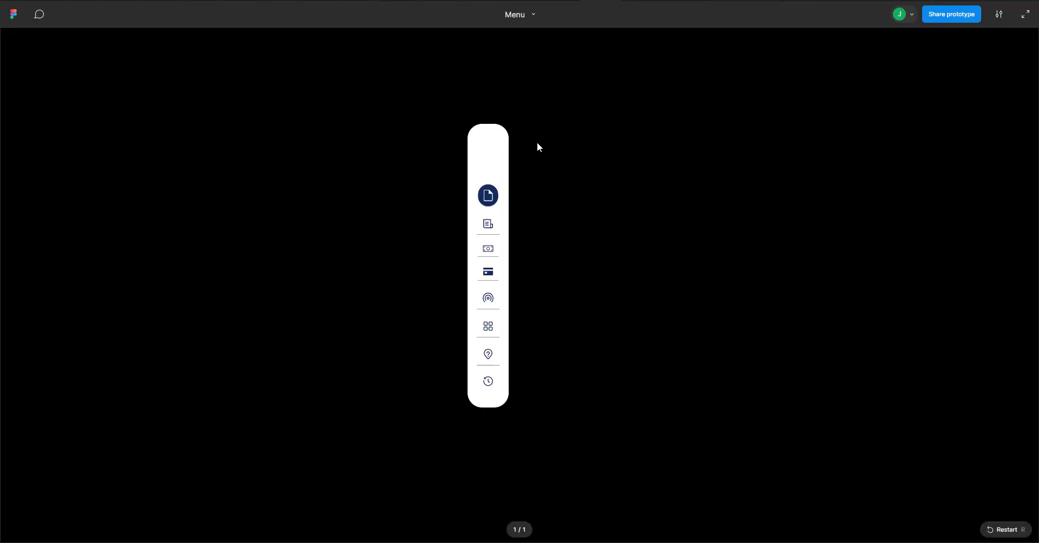